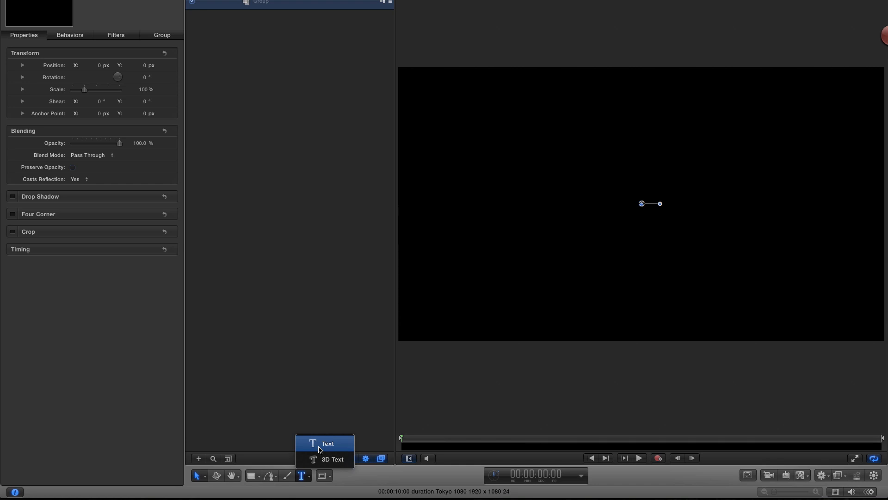
# Step: Create a text object reading "Tokyo Text" in the canvas and centre-align it
pyautogui.click(320, 445)
pyautogui.click(516, 178)
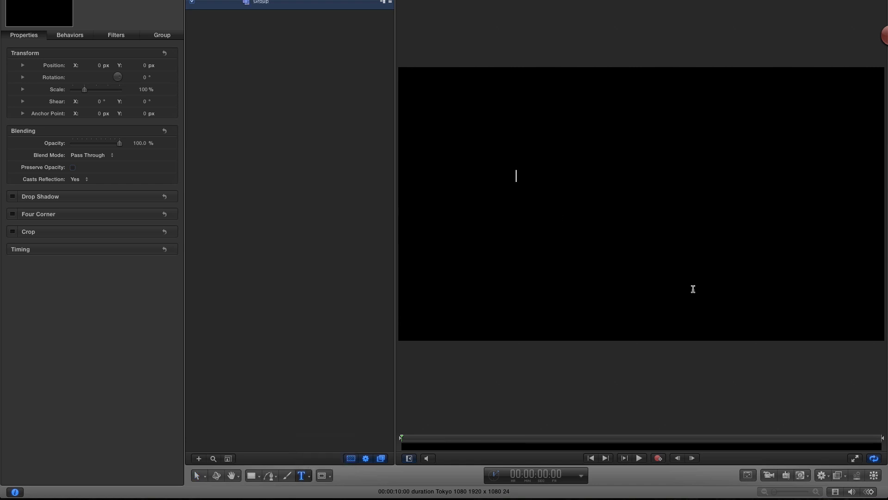
pyautogui.write('Tokyo Text')
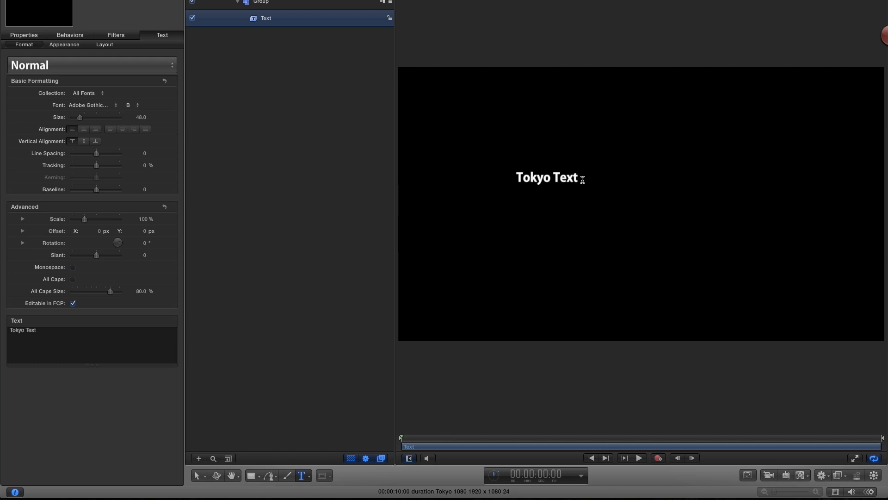
pyautogui.click(84, 129)
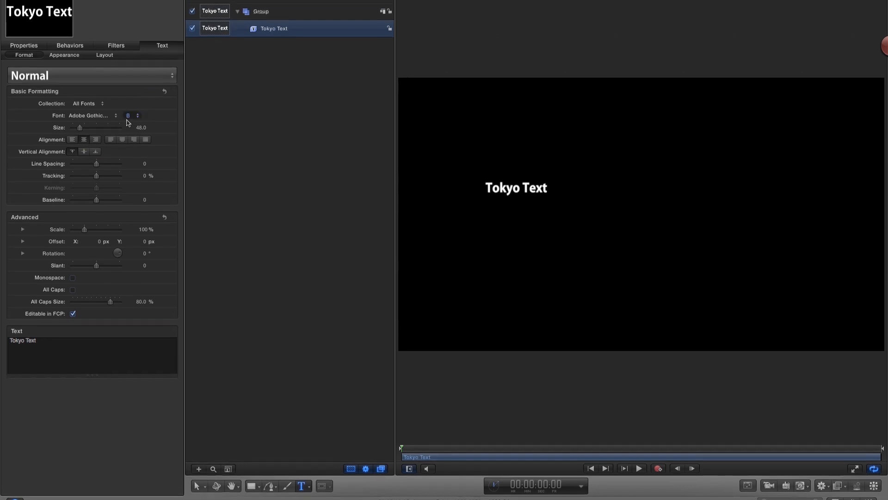
# Step: Reset the text's transform to centre it in the frame, and set its font size to 200
pyautogui.click(25, 45)
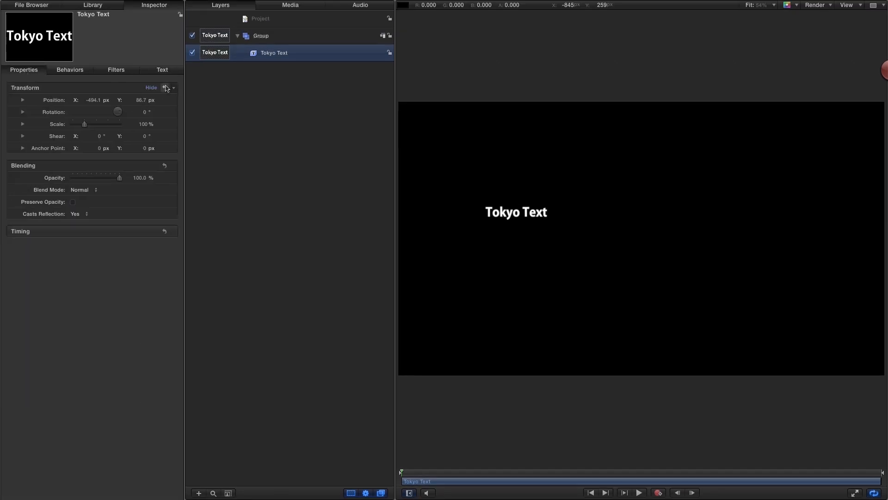
pyautogui.click(166, 88)
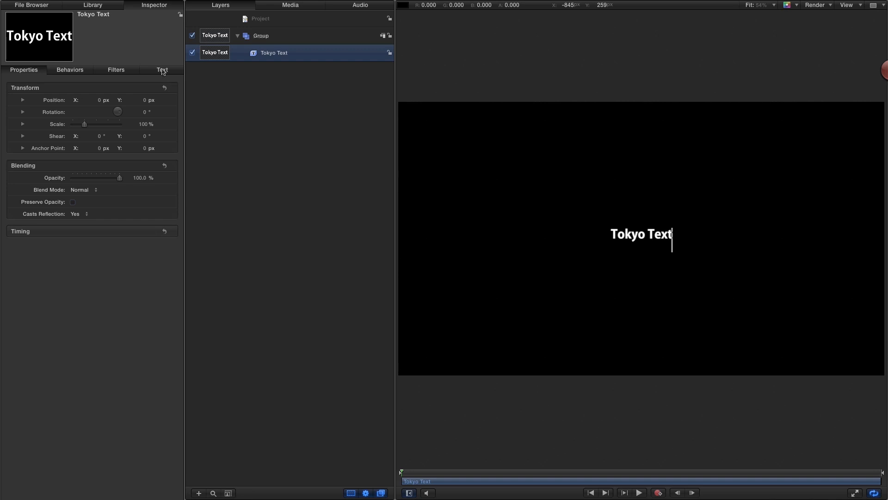
pyautogui.click(163, 70)
pyautogui.click(142, 151)
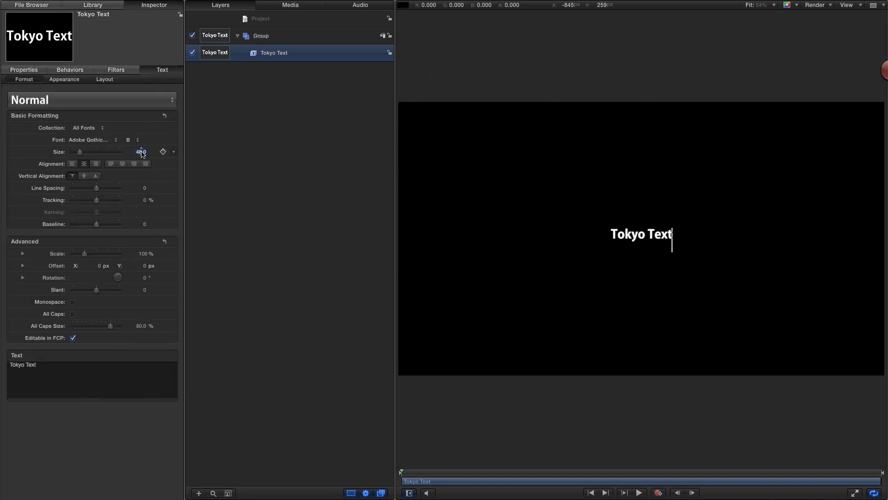
pyautogui.write('200')
pyautogui.press('Return')
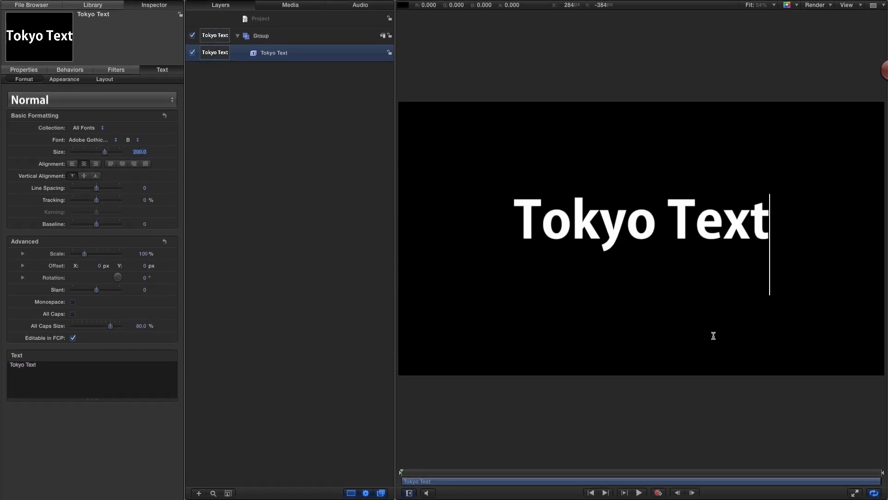
# Step: Rename the group containing the text as "Master Text" and turn on its fixed resolution
pyautogui.doubleClick(261, 36)
pyautogui.write('Maste')
pyautogui.press('Return')
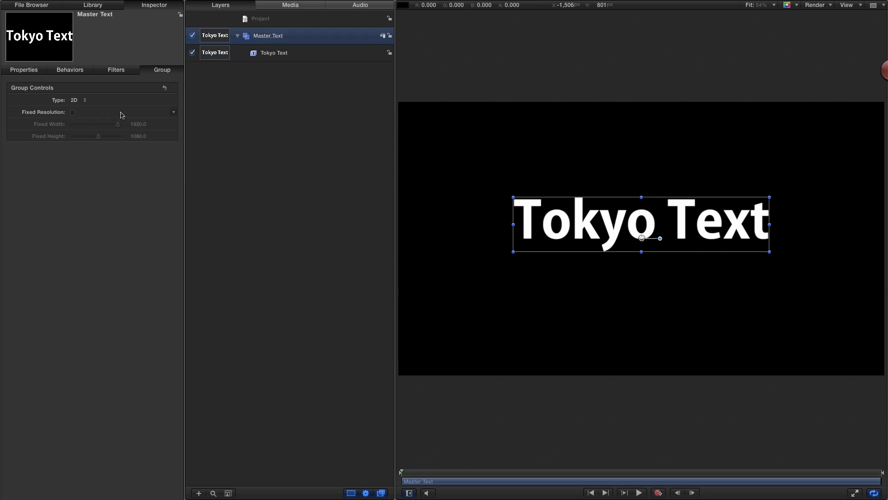
pyautogui.click(73, 112)
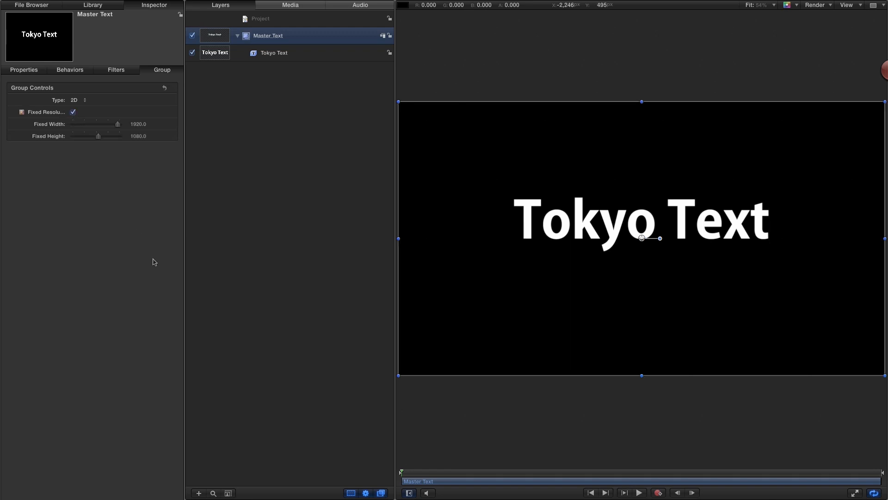
# Step: Make a clone layer of the Master Text group and hide the original group
pyautogui.rightClick(213, 33)
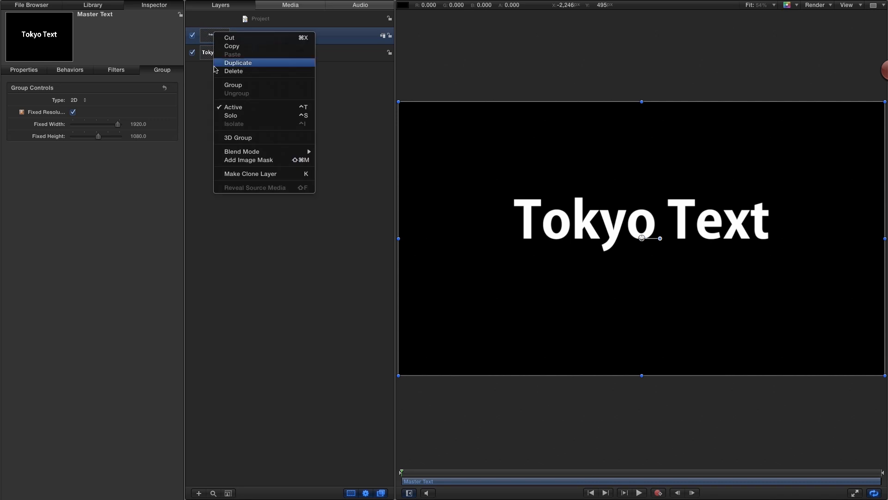
pyautogui.click(258, 175)
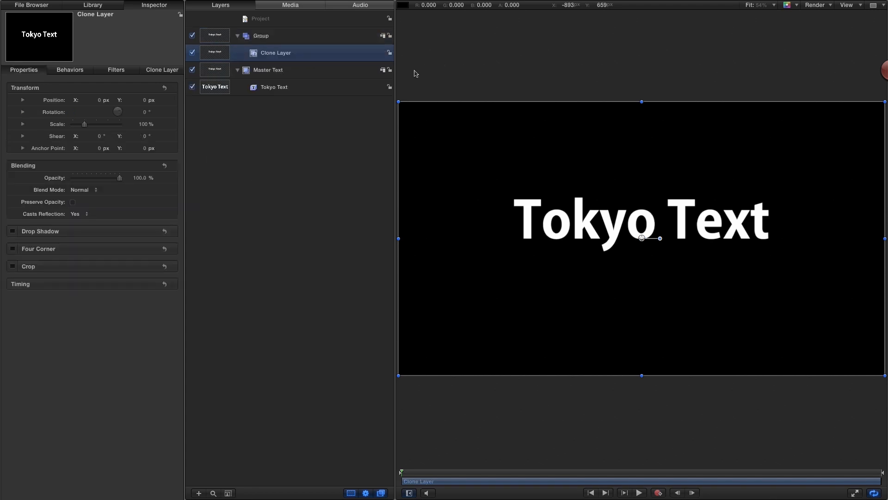
pyautogui.click(192, 69)
# Step: Apply the Colorize filter from the Color Correction category to the clone layer
pyautogui.click(97, 6)
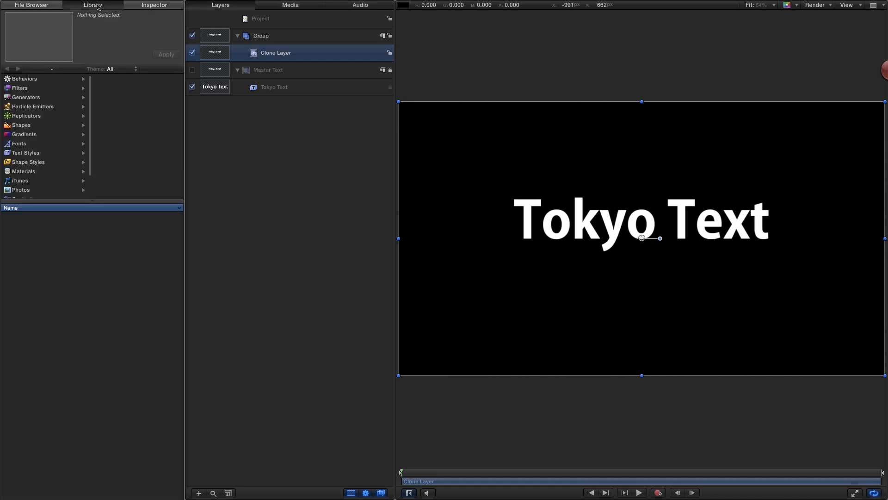
pyautogui.click(21, 88)
pyautogui.click(128, 109)
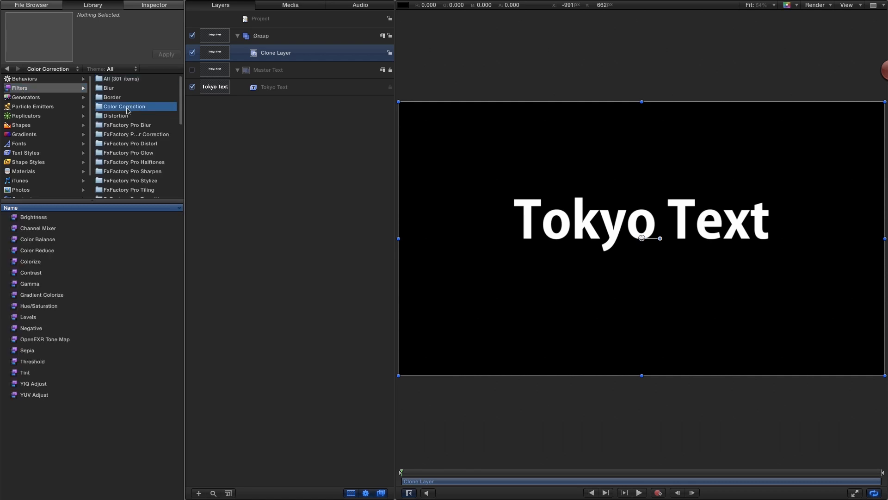
pyautogui.moveTo(16, 265)
pyautogui.mouseDown()
pyautogui.moveTo(35, 263)
pyautogui.moveTo(323, 66)
pyautogui.moveTo(213, 55)
pyautogui.mouseUp()
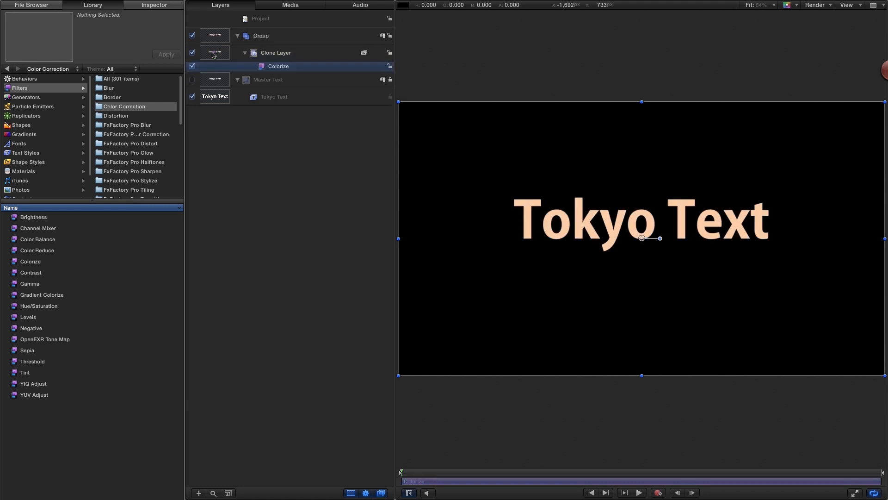
# Step: Set the Colorize filter's Remap Black colour to pure black, keeping the default peach for Remap White
pyautogui.click(156, 7)
pyautogui.click(78, 99)
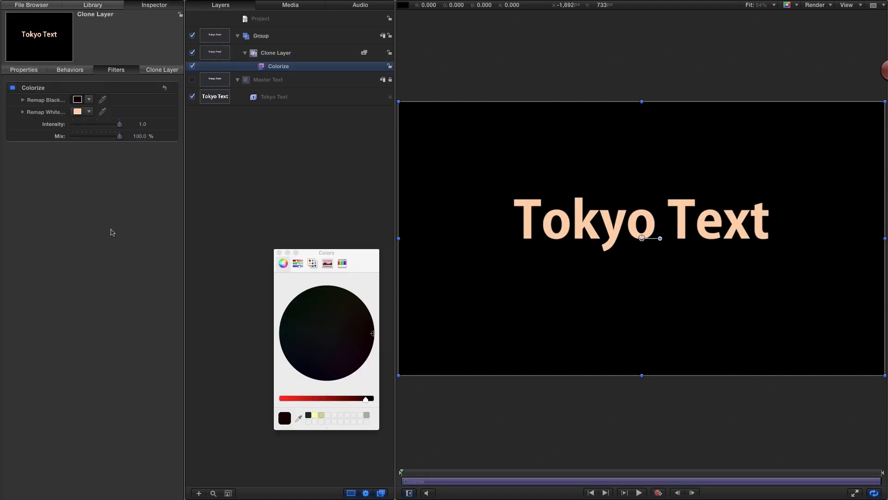
pyautogui.moveTo(366, 398); pyautogui.dragTo(372, 399)
pyautogui.click(77, 111)
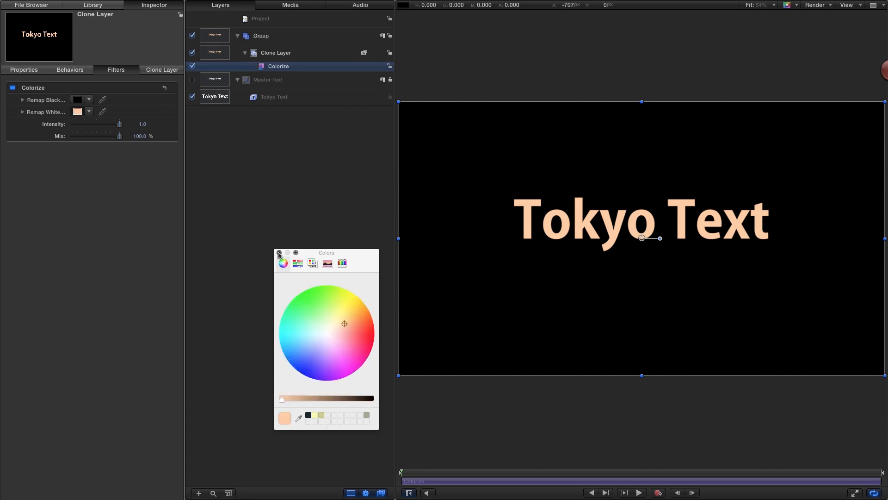
pyautogui.click(78, 111)
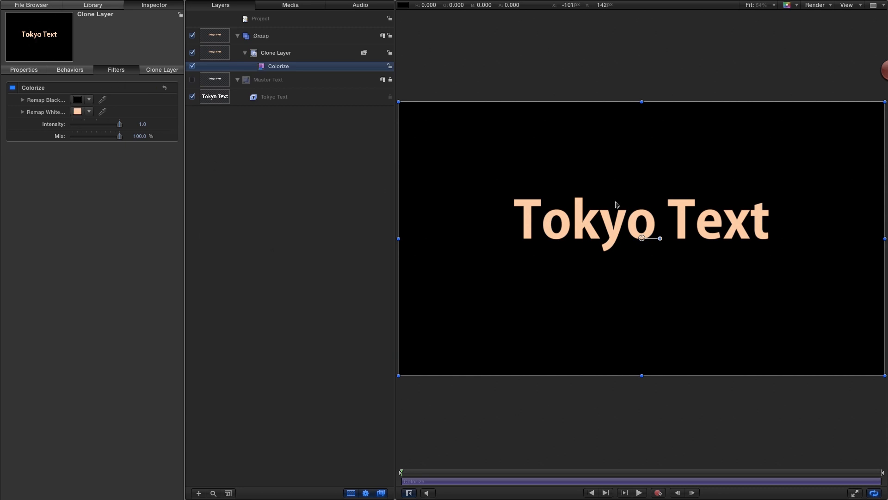
# Step: Duplicate the colorized clone layer
pyautogui.click(217, 53)
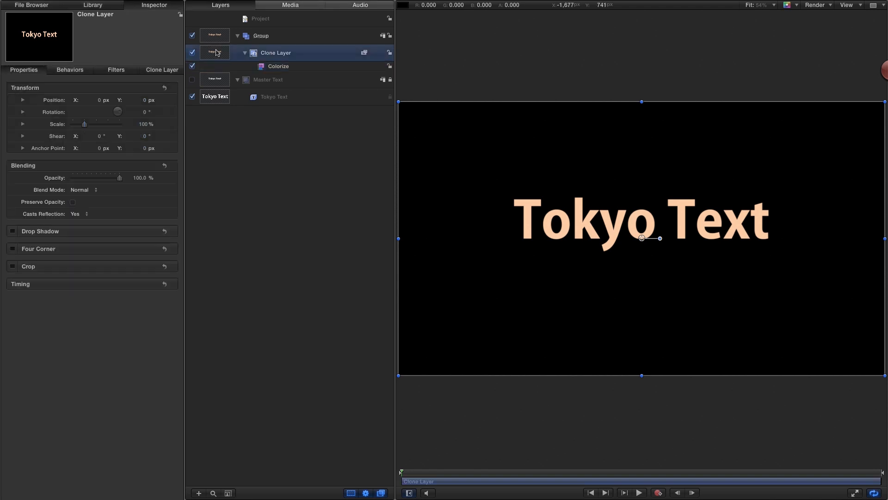
pyautogui.rightClick(217, 53)
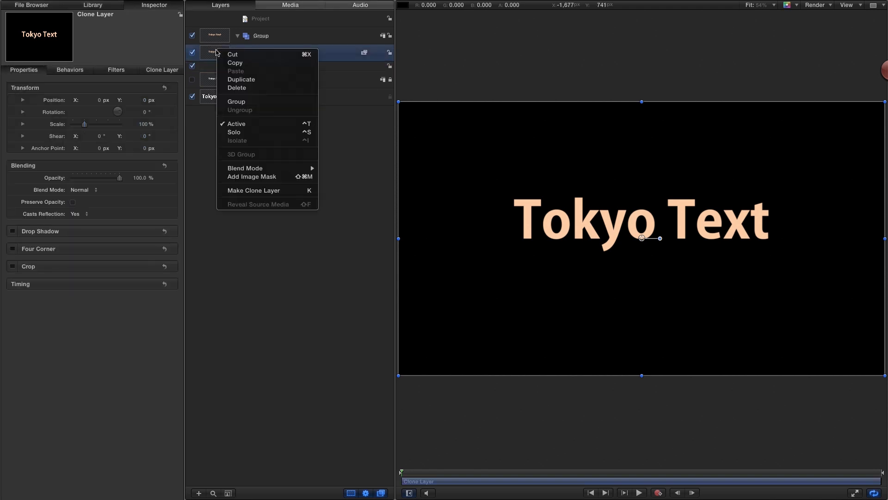
pyautogui.click(243, 81)
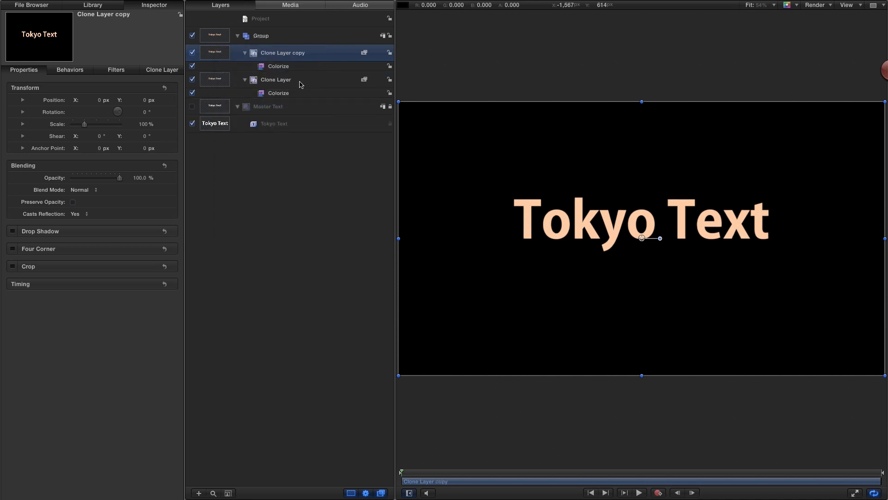
# Step: Apply the MinMax filter from the Stylize category to the lower clone layer, above its Colorize filter
pyautogui.click(215, 80)
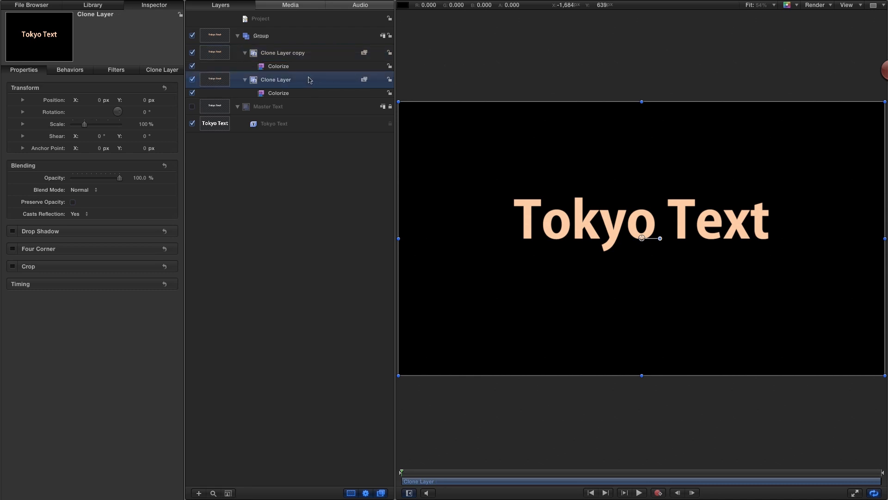
pyautogui.click(97, 6)
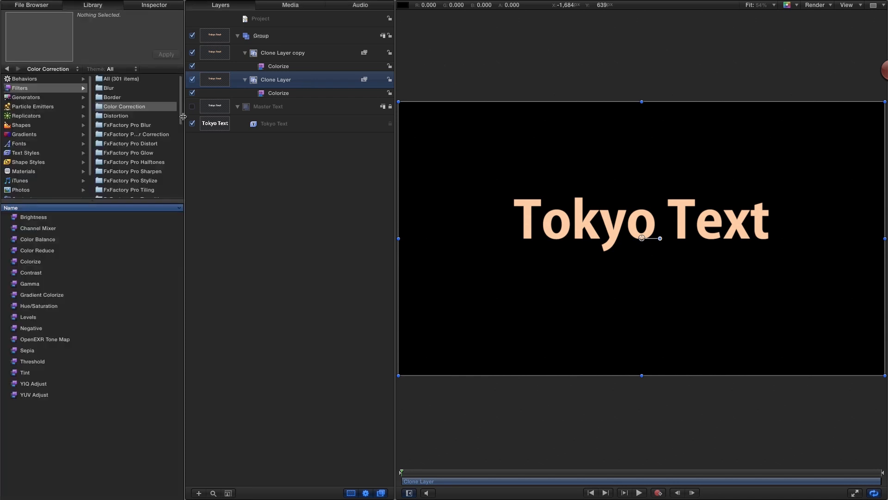
pyautogui.moveTo(181, 119); pyautogui.dragTo(185, 224)
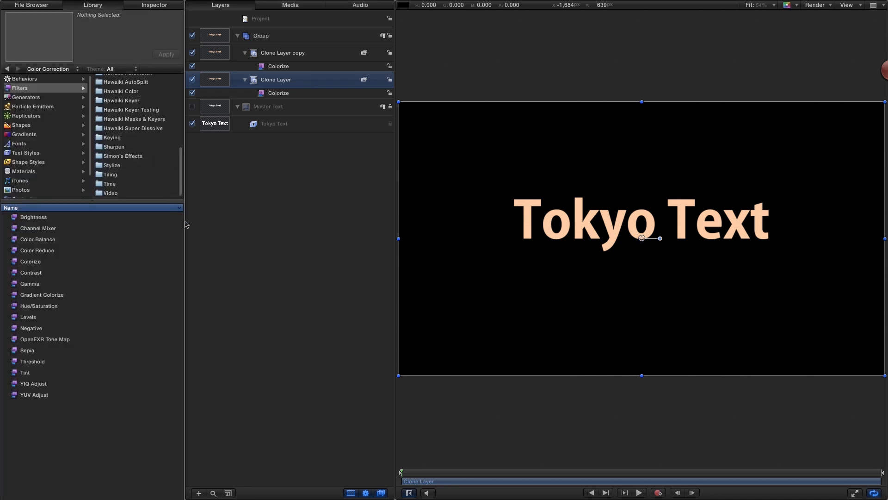
pyautogui.click(114, 167)
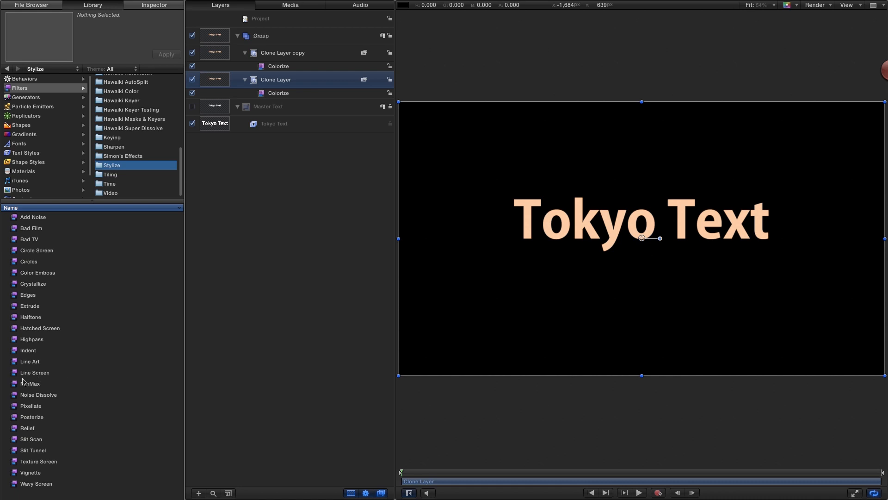
pyautogui.moveTo(14, 385)
pyautogui.mouseDown()
pyautogui.moveTo(619, 266)
pyautogui.moveTo(212, 86)
pyautogui.moveTo(285, 91)
pyautogui.mouseUp()
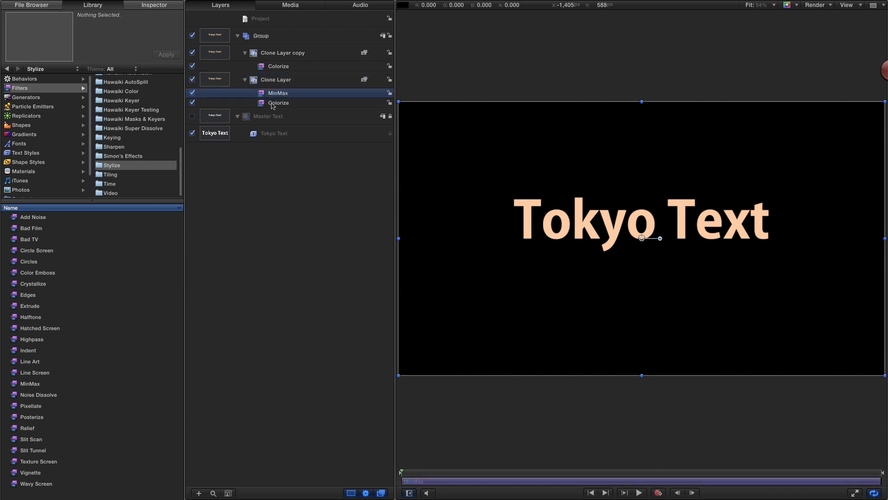
# Step: Darken the Remap White colour of the lower clone layer's Colorize filter to a medium brown
pyautogui.click(272, 105)
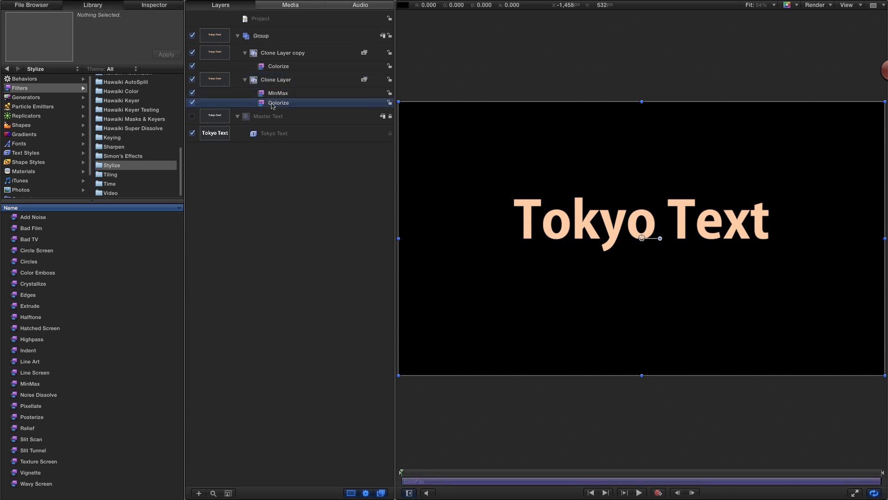
pyautogui.click(157, 6)
pyautogui.click(77, 165)
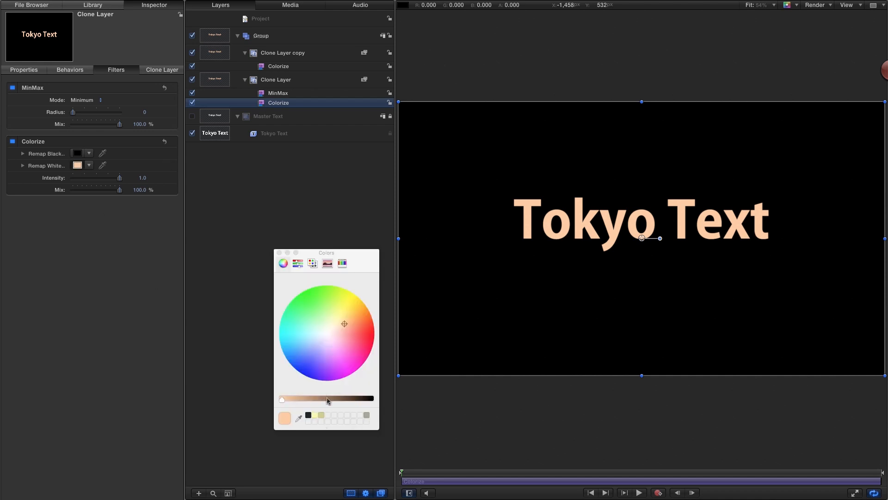
pyautogui.moveTo(327, 398); pyautogui.dragTo(331, 399)
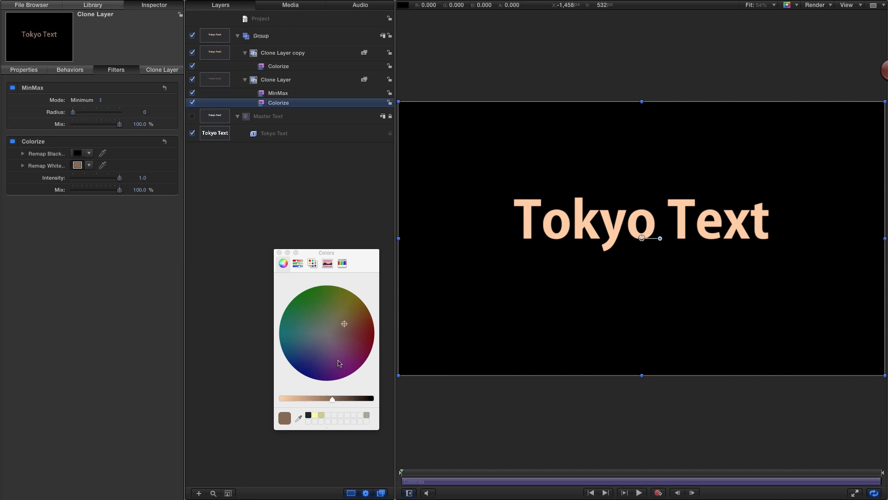
# Step: Set the MinMax filter to Maximum mode with a radius of 3, and inspect the resulting text outline up close
pyautogui.click(80, 101)
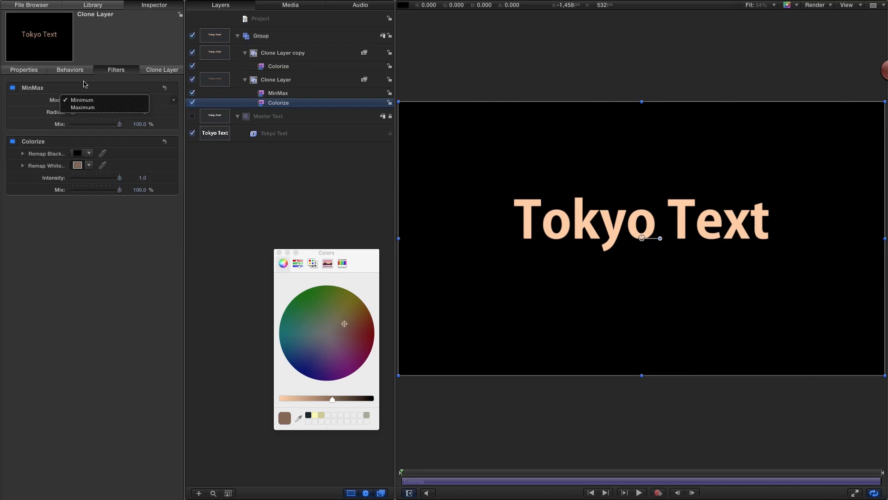
pyautogui.click(86, 108)
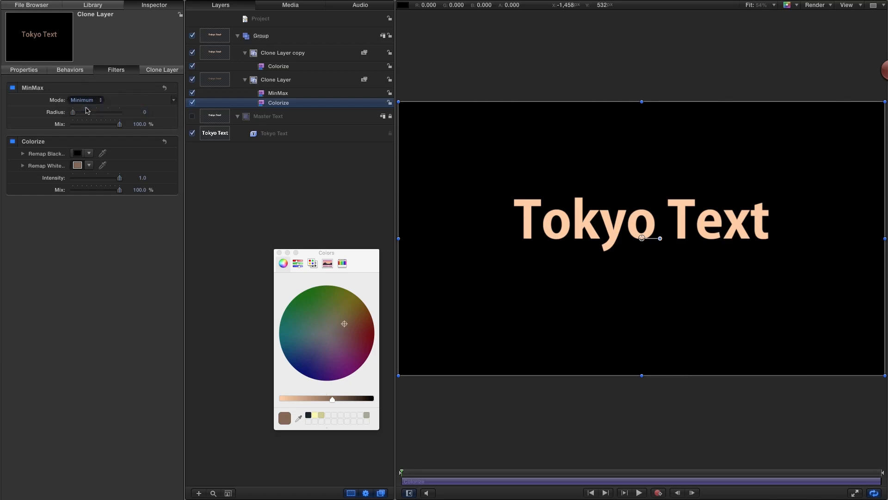
pyautogui.click(145, 114)
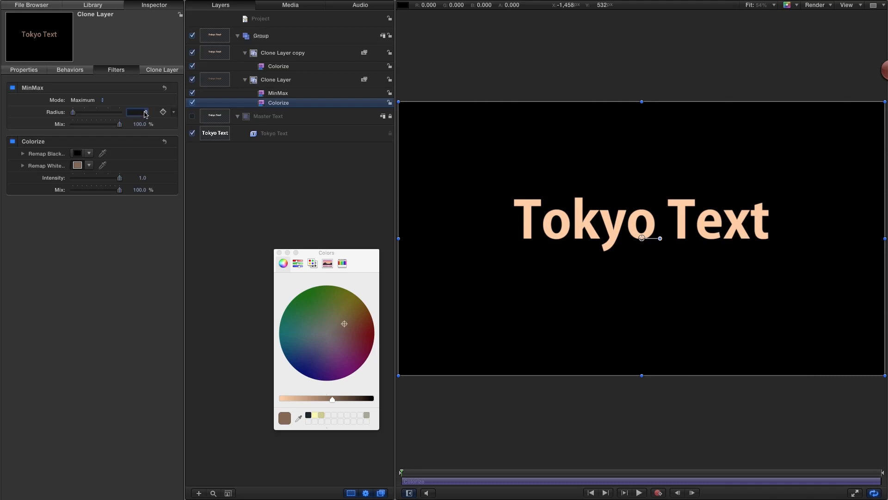
pyautogui.write('3')
pyautogui.press('Return')
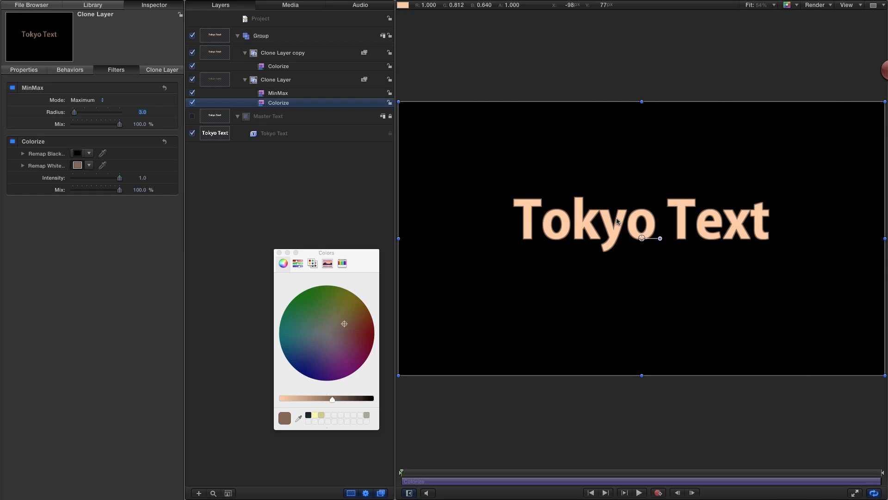
pyautogui.moveTo(614, 223); pyautogui.dragTo(680, 261)
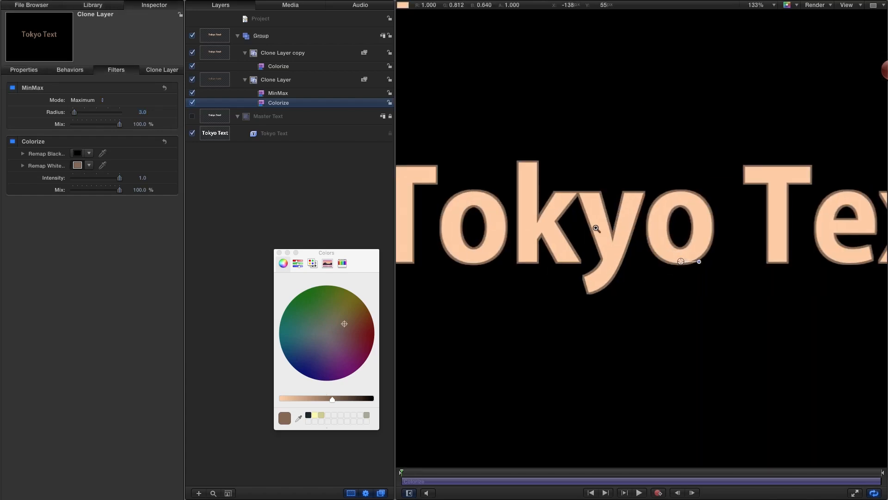
pyautogui.hotkey('shift', 'z')
# Step: Duplicate the lower clone layer together with its MinMax and Colorize filters
pyautogui.click(215, 79)
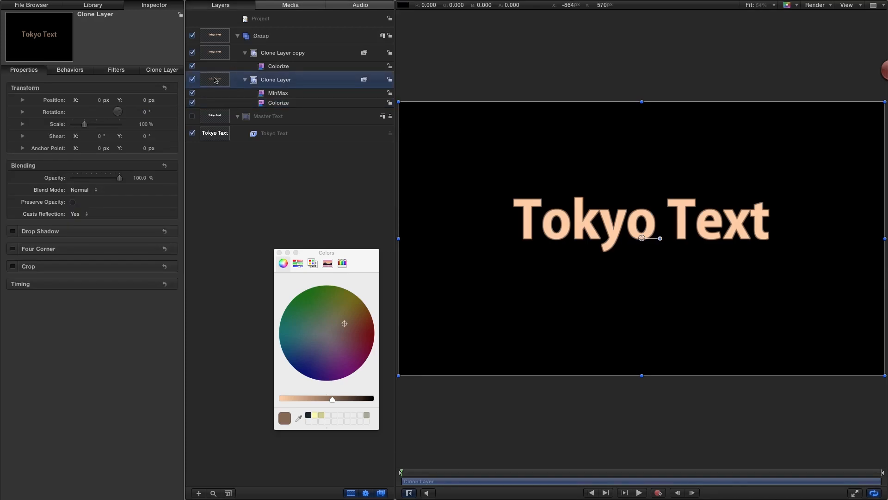
pyautogui.rightClick(214, 79)
pyautogui.press('Escape')
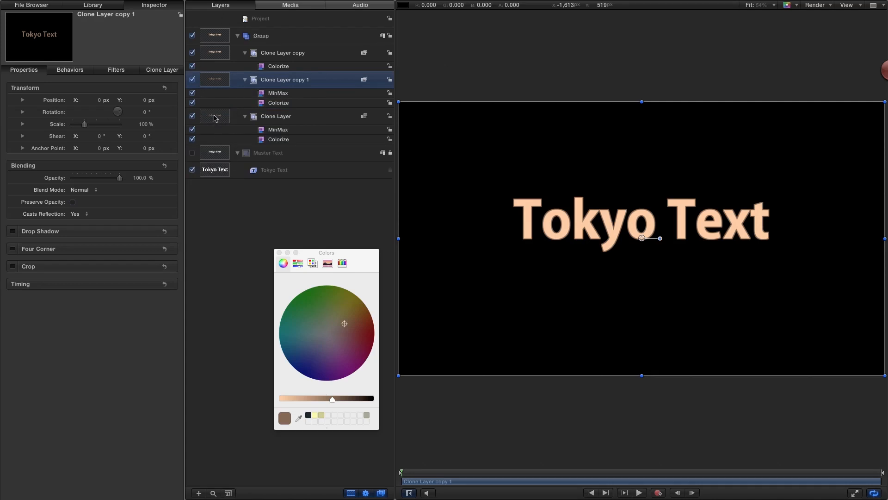
# Step: Change the Remap White colour of the bottom clone layer's Colorize filter to a muted blue-violet
pyautogui.click(214, 116)
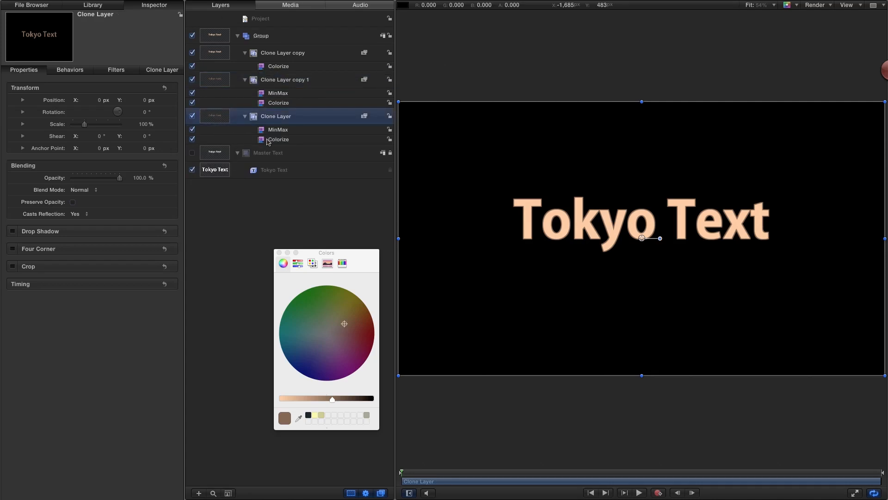
pyautogui.click(116, 70)
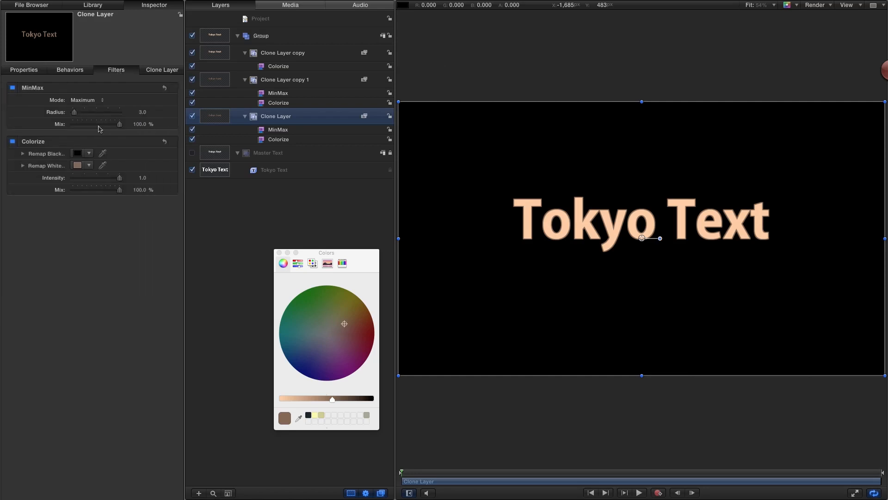
pyautogui.click(78, 165)
pyautogui.moveTo(345, 325); pyautogui.dragTo(318, 349)
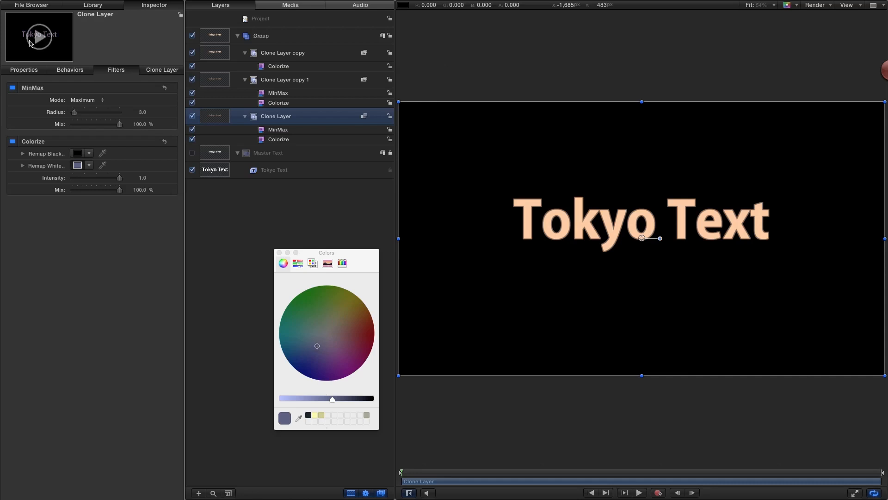
# Step: Set the MinMax radius of the bottom clone layer to 50
pyautogui.doubleClick(143, 114)
pyautogui.write('5')
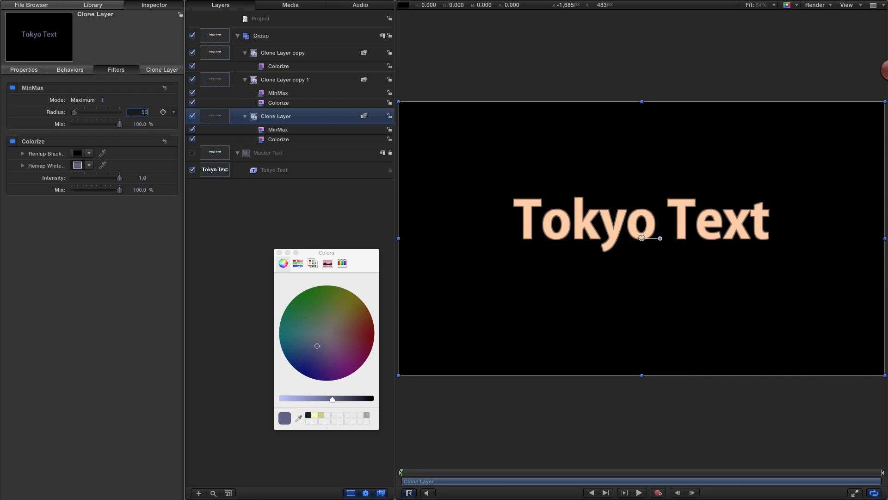
pyautogui.write('0')
pyautogui.press('Return')
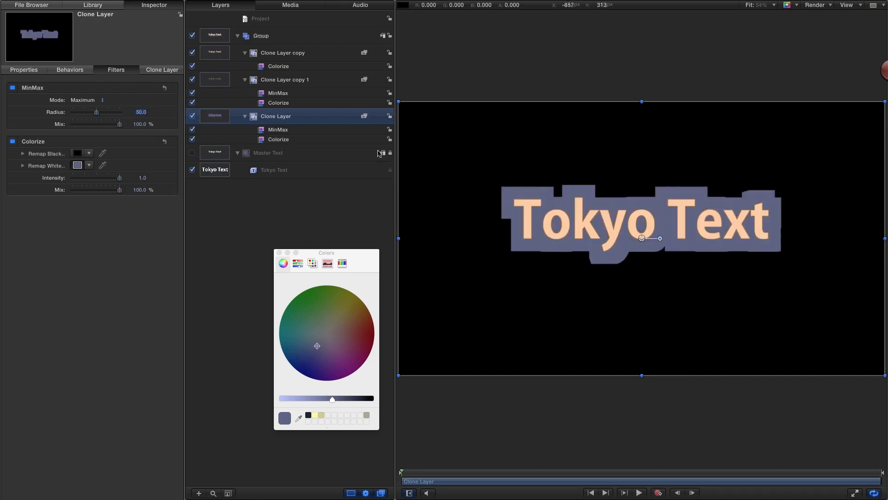
# Step: Duplicate the bottom clone layer and set the lowest one's Remap White to the peach colour sampled from the text
pyautogui.rightClick(216, 116)
pyautogui.click(236, 148)
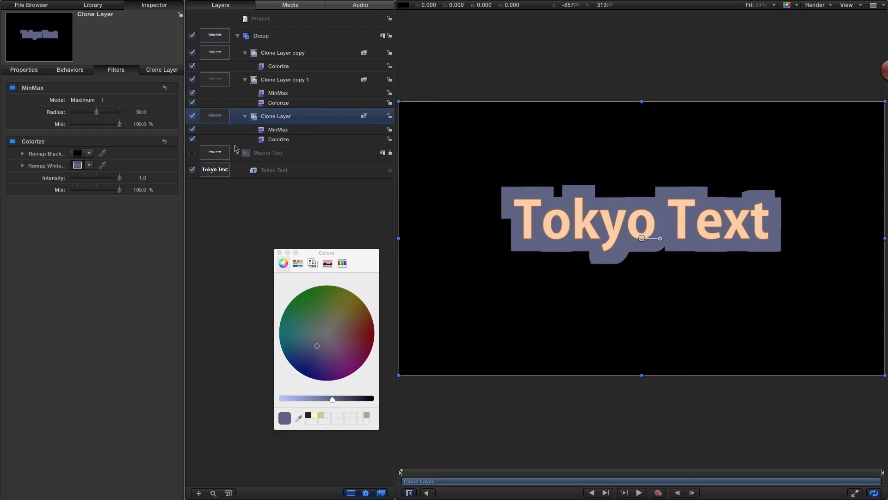
pyautogui.click(220, 156)
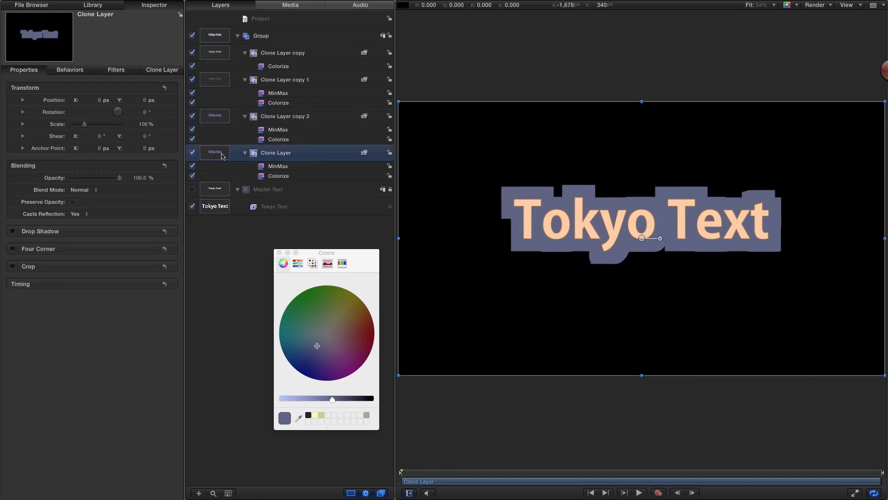
pyautogui.click(116, 70)
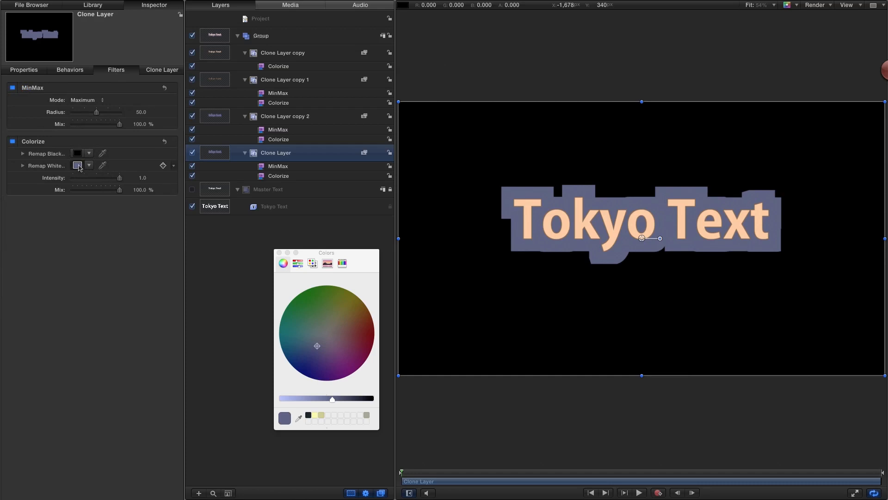
pyautogui.click(298, 418)
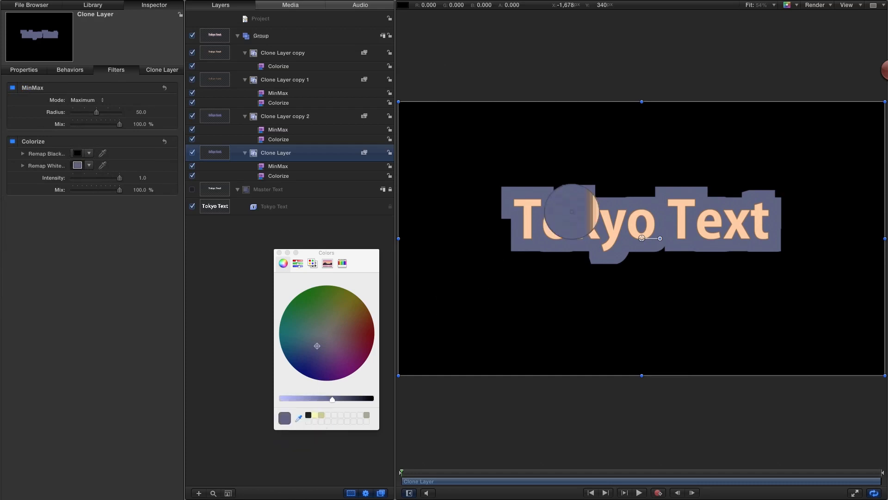
pyautogui.click(580, 212)
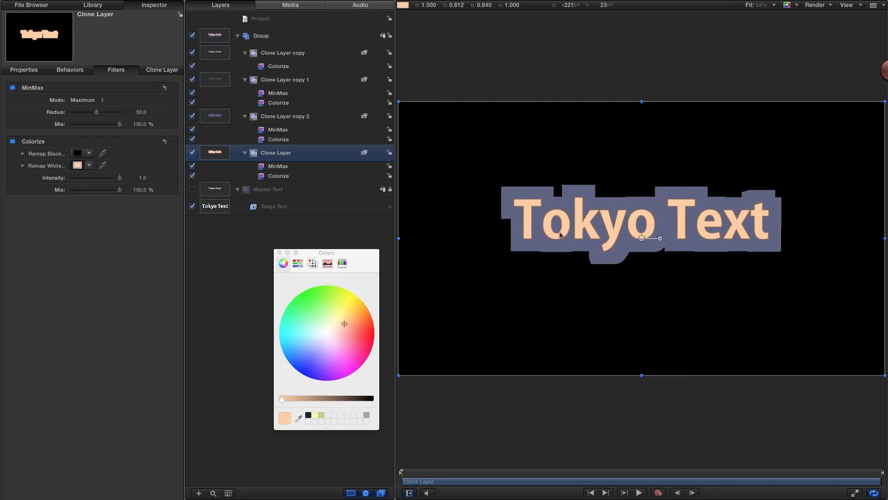
# Step: Set the MinMax radius of the lowest, peach-coloured clone layer to 65
pyautogui.click(141, 112)
pyautogui.write('65')
pyautogui.press('Return')
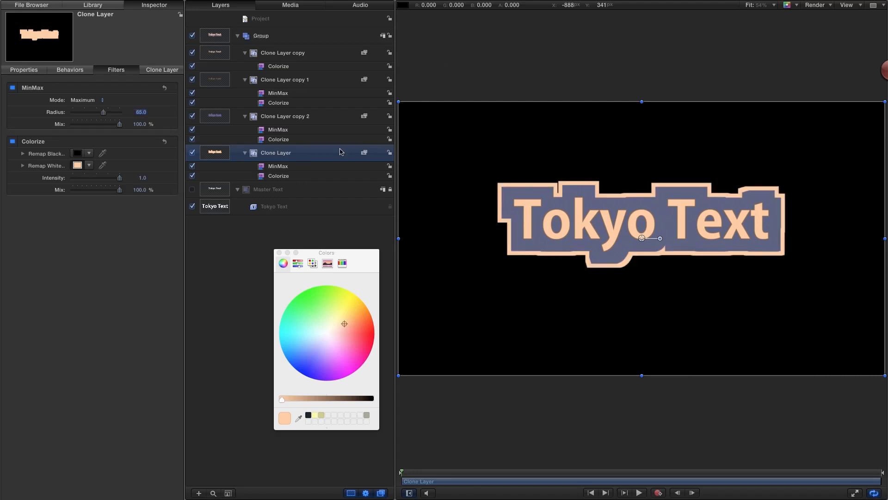
# Step: Duplicate the peach clone layer and darken the lowest one's Remap White colour to a light brown
pyautogui.rightClick(210, 153)
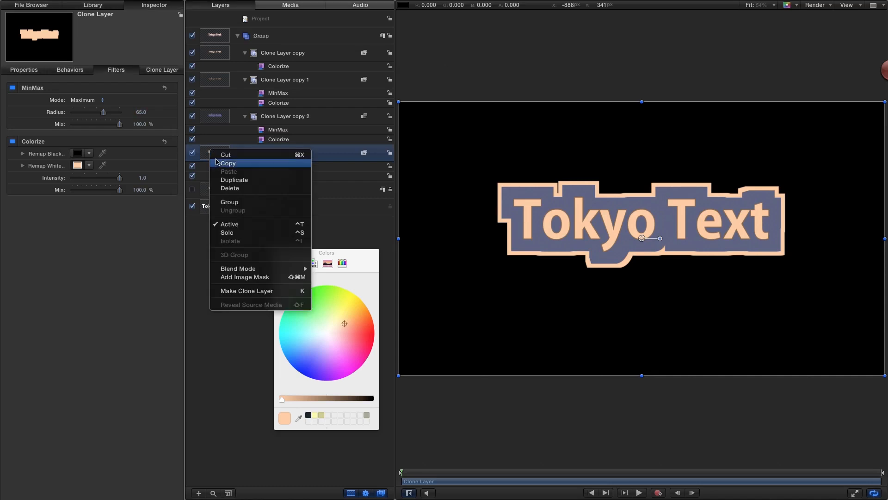
pyautogui.click(228, 180)
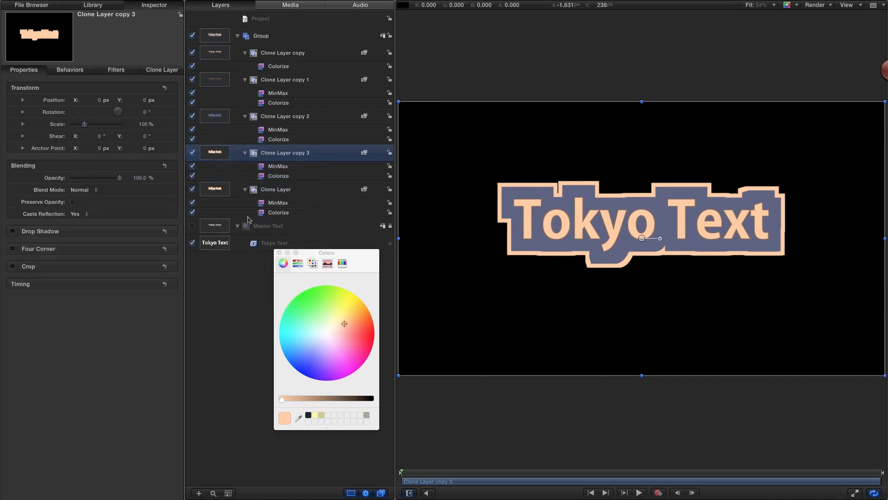
pyautogui.click(216, 191)
pyautogui.click(115, 69)
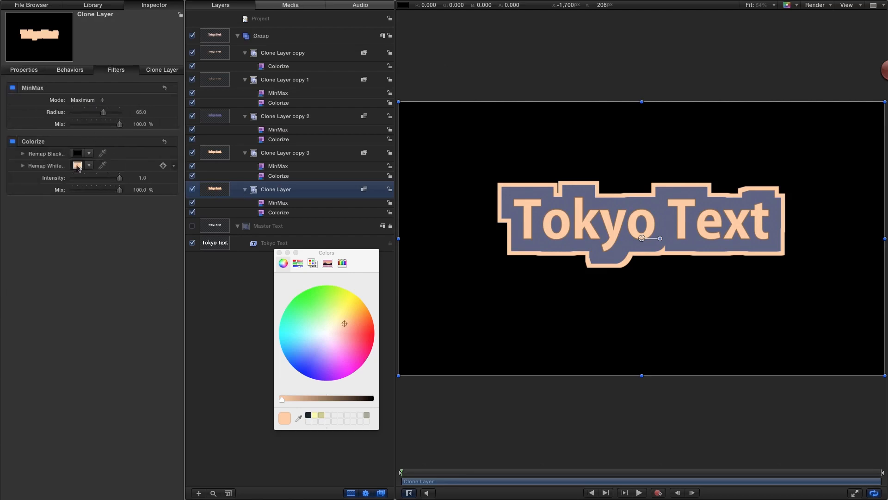
pyautogui.click(309, 397)
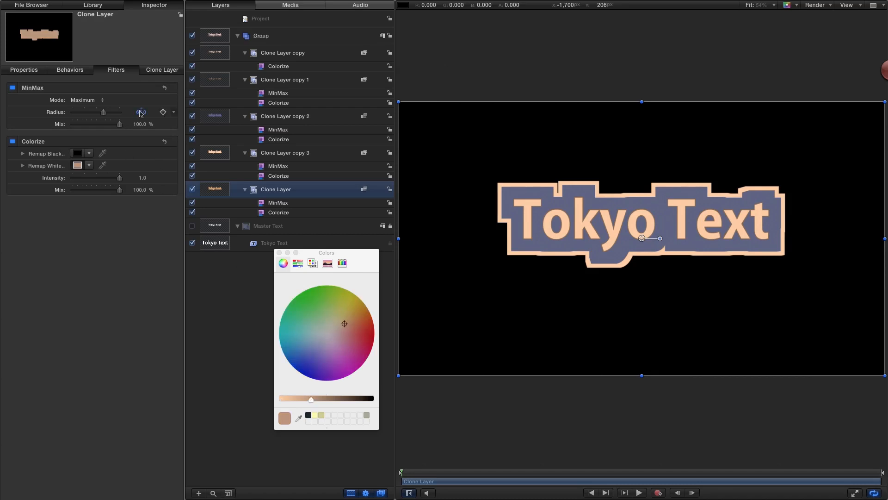
# Step: Set the MinMax radius of the light brown clone layer to 80 and close the colour picker
pyautogui.write('75')
pyautogui.press('Return')
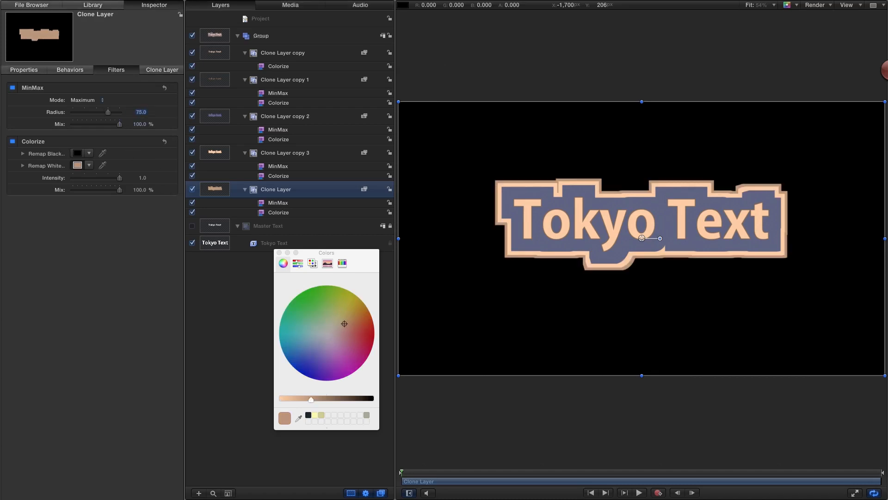
pyautogui.write('80')
pyautogui.press('Return')
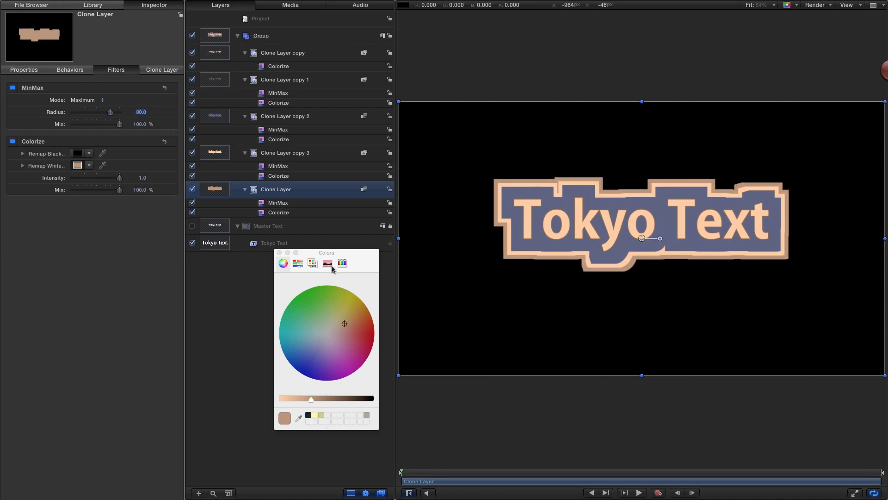
pyautogui.click(279, 253)
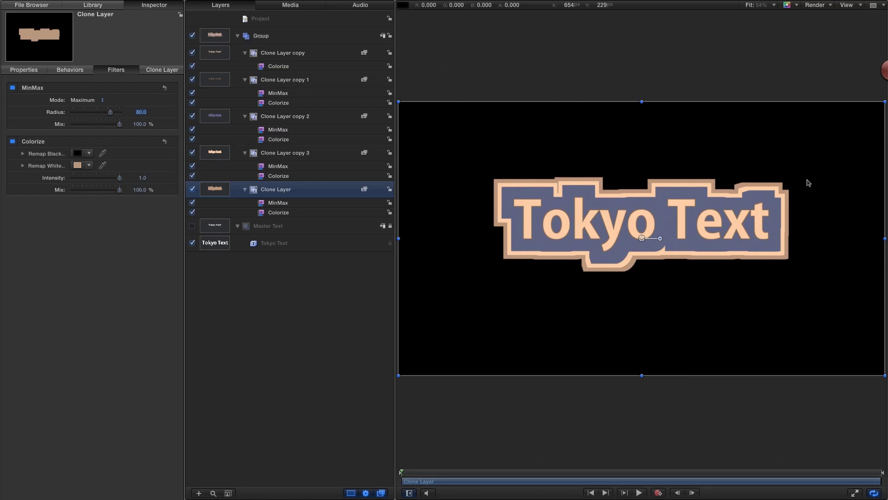
# Step: Apply the Indent filter from the Stylize category to the group containing all the clone layers
pyautogui.click(218, 35)
pyautogui.click(93, 5)
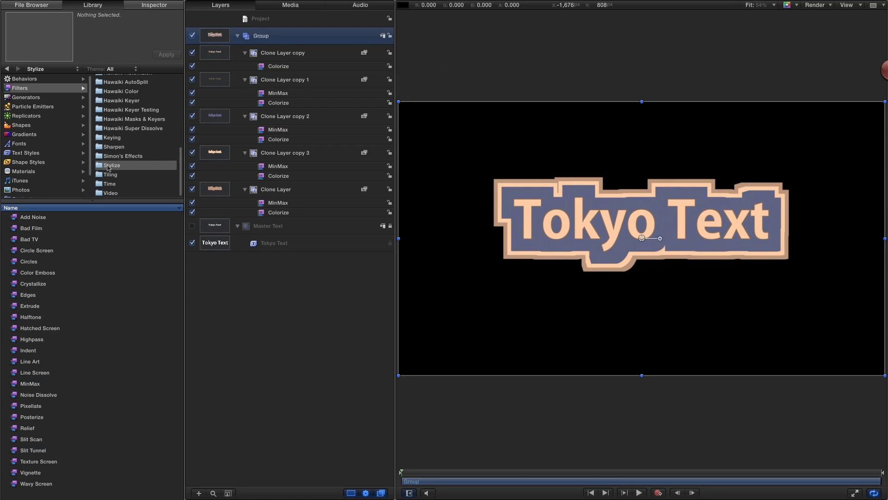
pyautogui.click(13, 350)
pyautogui.moveTo(14, 351); pyautogui.dragTo(214, 37)
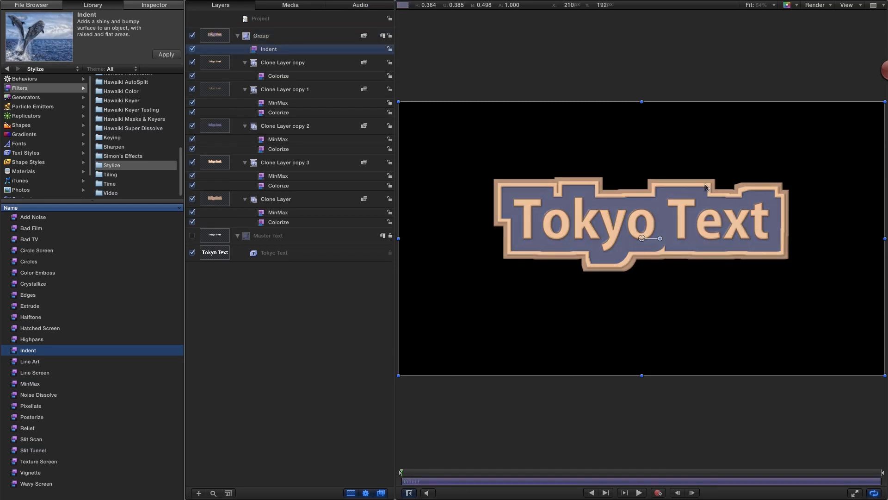
# Step: Set the Indent filter's Ambient to 0 and its Light Rotation to 30°
pyautogui.press('F3')
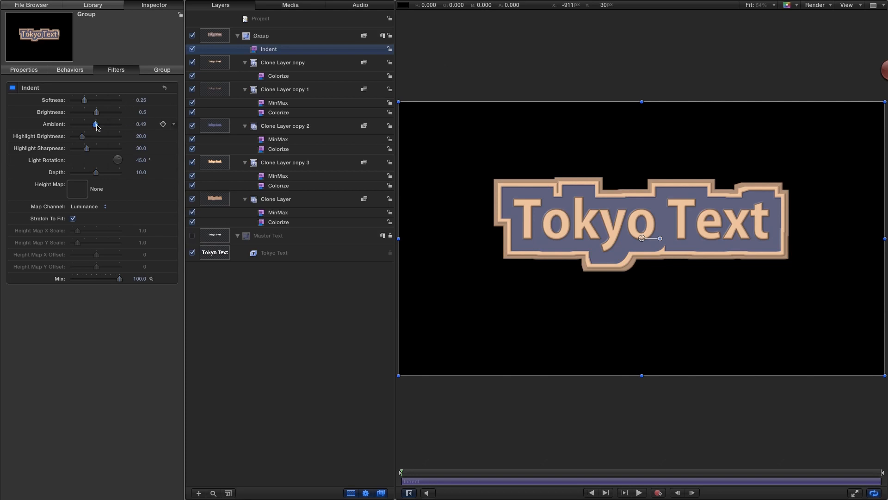
pyautogui.moveTo(98, 127); pyautogui.dragTo(31, 129)
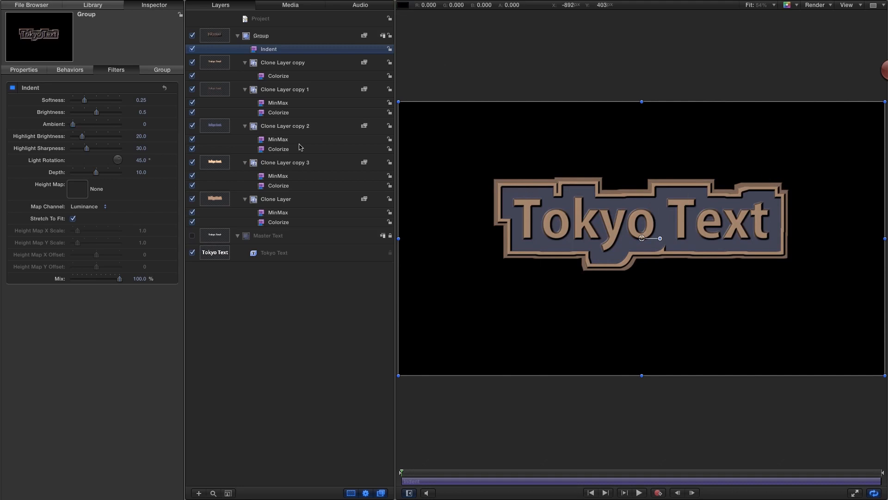
pyautogui.moveTo(141, 161); pyautogui.dragTo(140, 160)
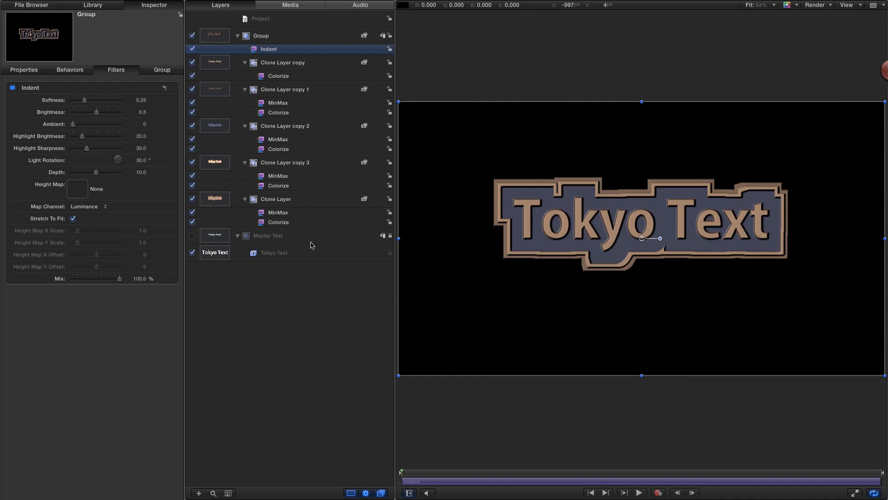
# Step: Unlock the Master Text group and compare the title with the group's Fixed Resolution switched off and back on
pyautogui.click(222, 235)
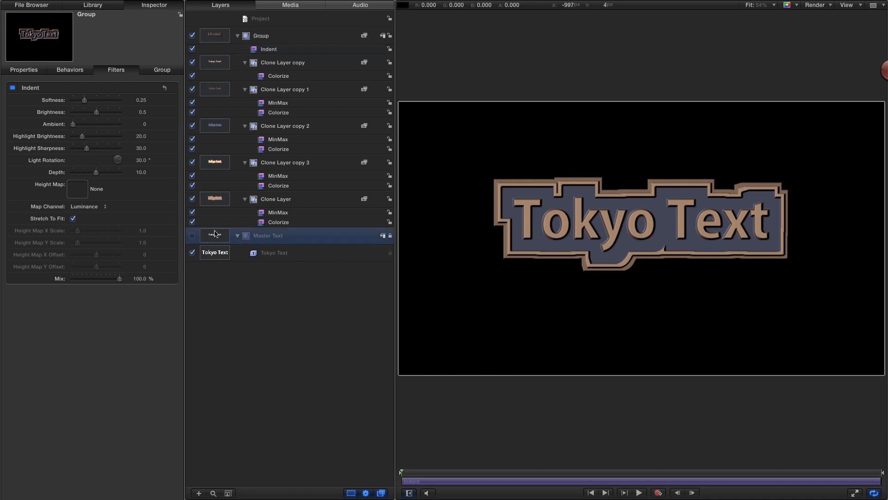
pyautogui.click(390, 236)
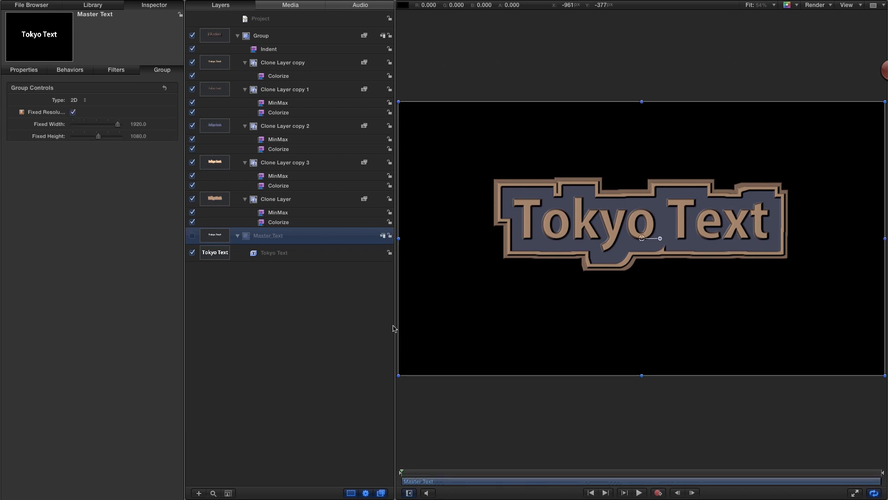
pyautogui.click(73, 112)
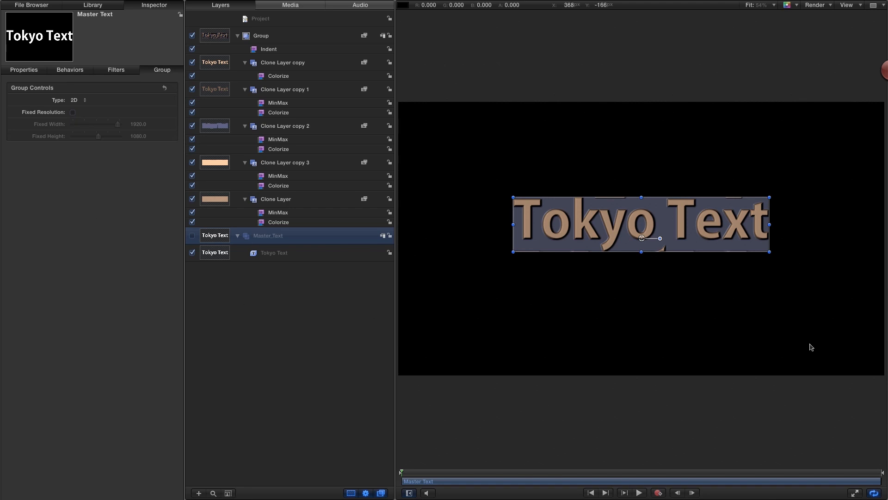
pyautogui.click(192, 49)
pyautogui.click(193, 49)
pyautogui.click(72, 113)
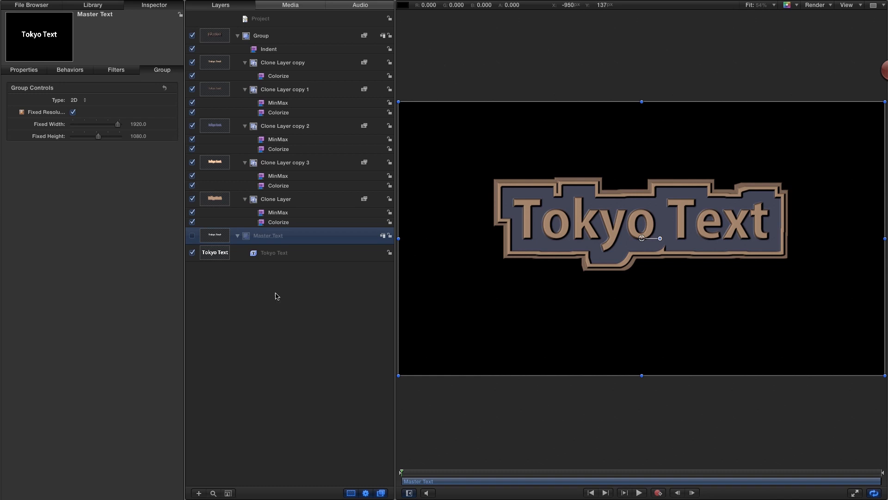
# Step: Change the wording of the master text layer to "Tokyo Effect"
pyautogui.click(214, 253)
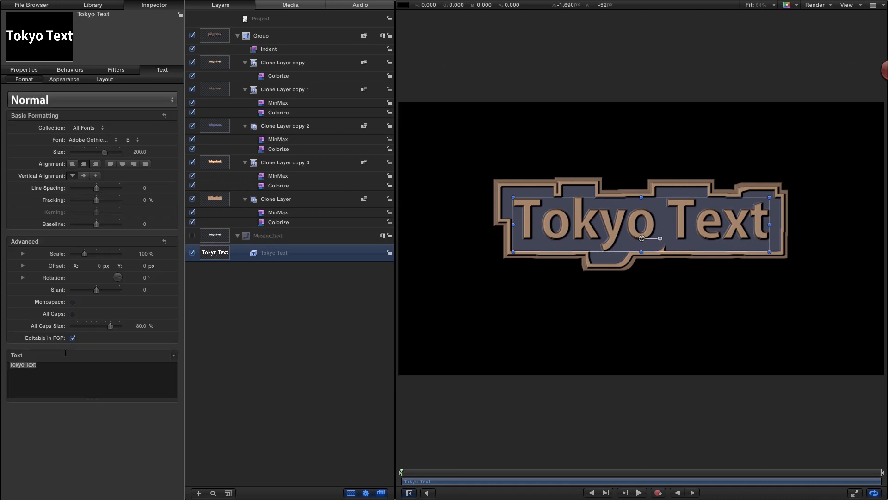
pyautogui.click(58, 367)
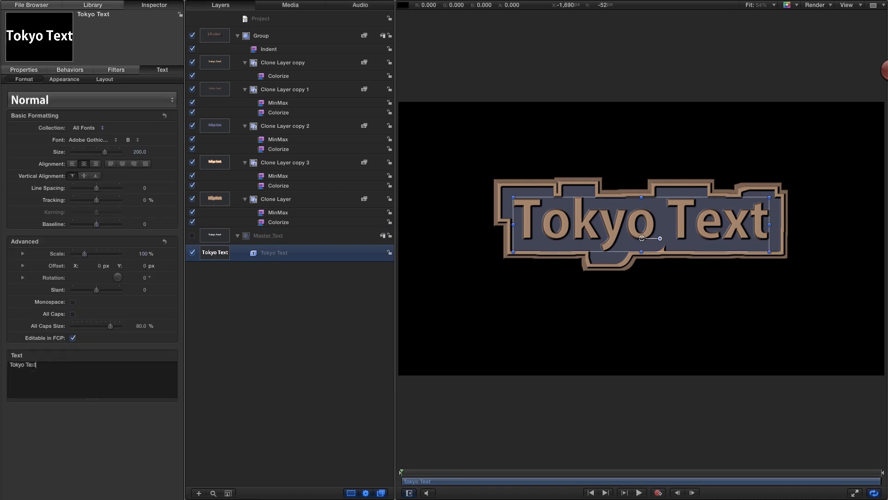
pyautogui.doubleClick(37, 365)
pyautogui.write('Effect')
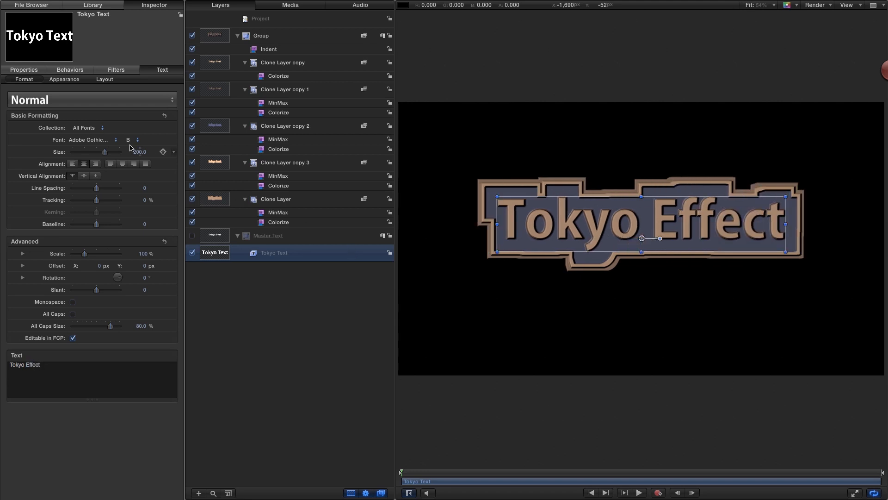
# Step: Try the master text at size 269 in the Adobe Hebrew font
pyautogui.moveTo(139, 152); pyautogui.dragTo(171, 151)
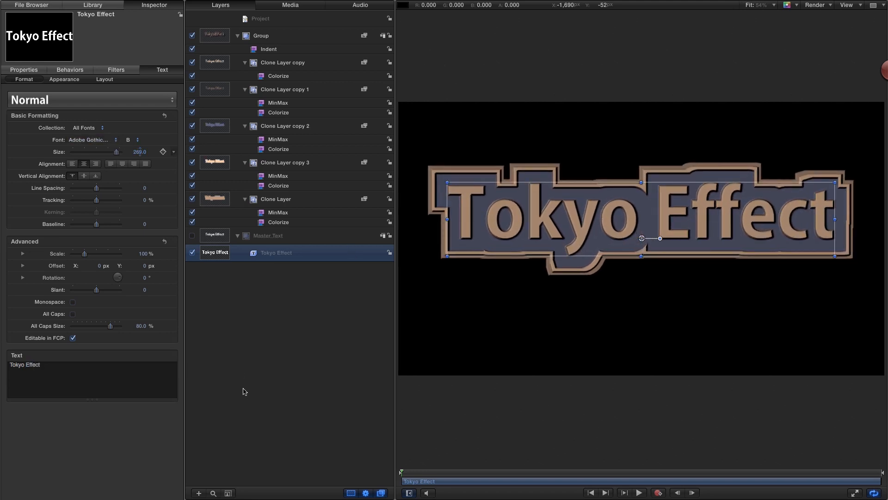
pyautogui.click(92, 140)
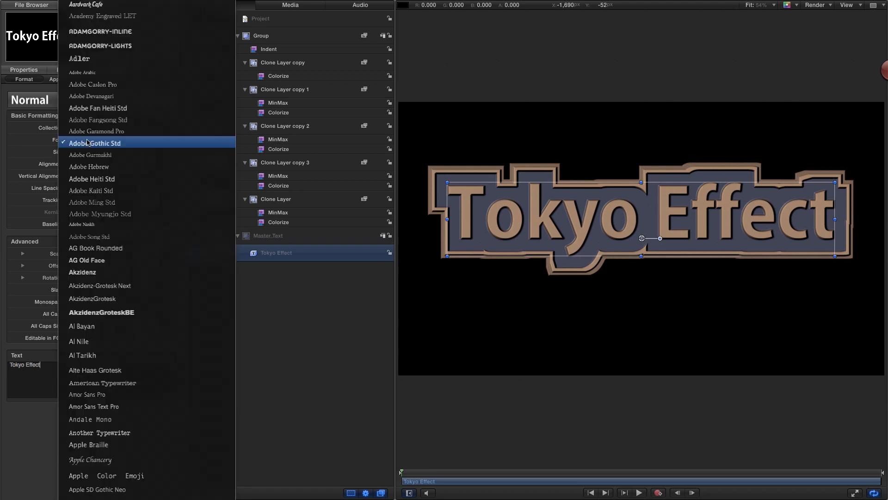
pyautogui.click(88, 166)
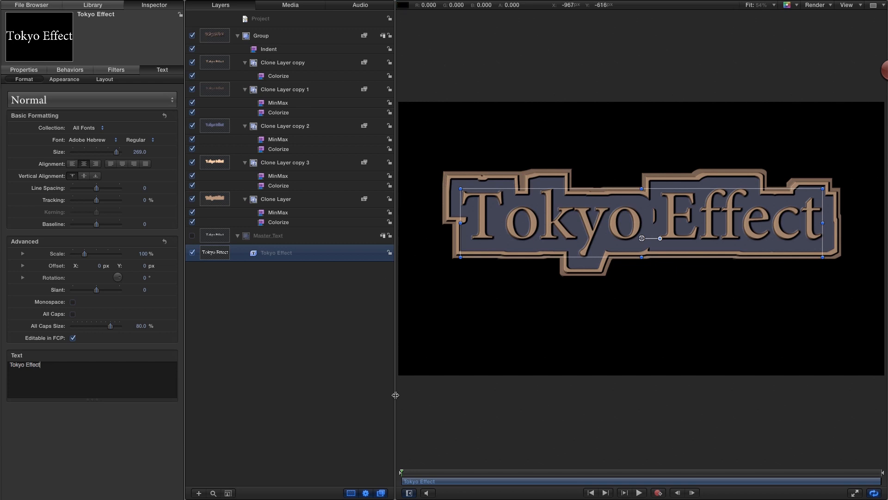
# Step: Undo the font, size and wording changes made to the master text
pyautogui.press('super+z')
pyautogui.press('super+z')
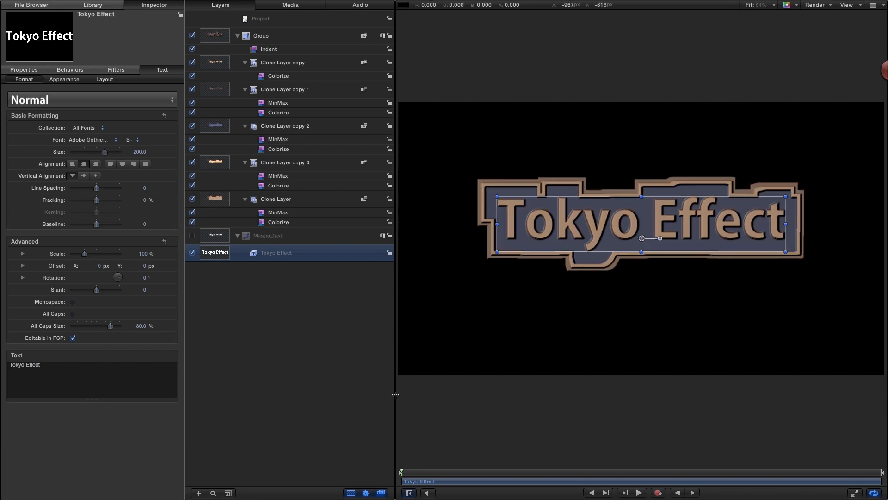
pyautogui.press('super+z')
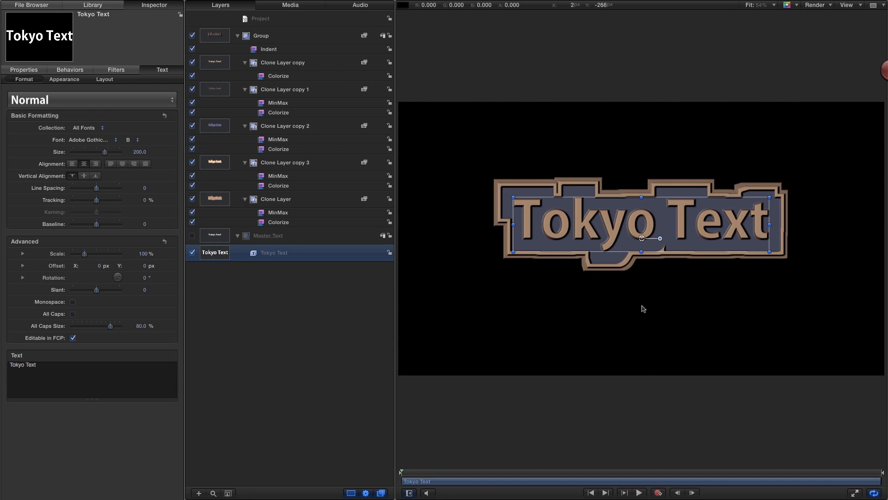
# Step: Hide the on-screen controls in the canvas and lock the Master Text group
pyautogui.press('super+slash')
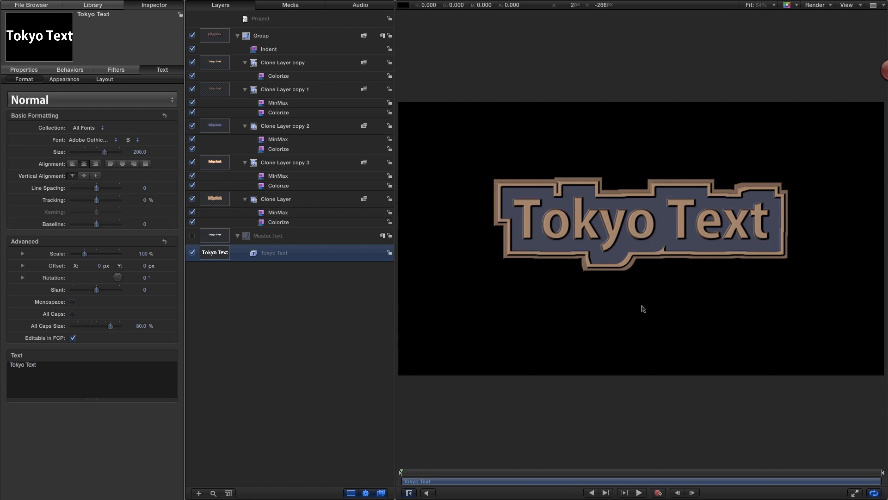
pyautogui.click(390, 236)
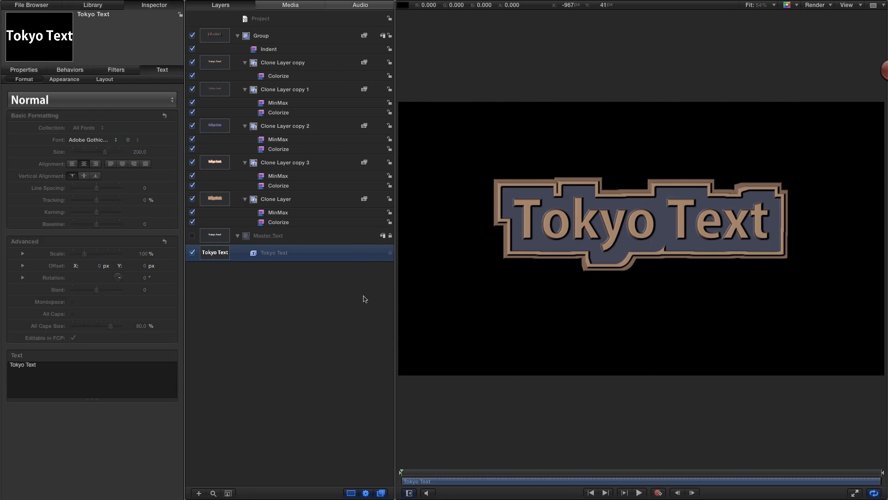
# Step: Rename the five clone layers in stacking order as Clone Layer One, Two, Three, Four and Five
pyautogui.click(289, 66)
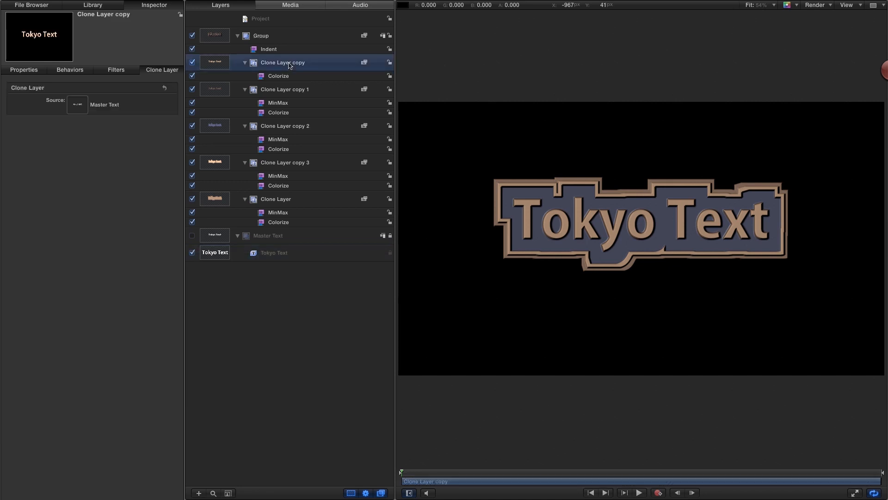
pyautogui.doubleClick(298, 66)
pyautogui.write('One')
pyautogui.press('Return')
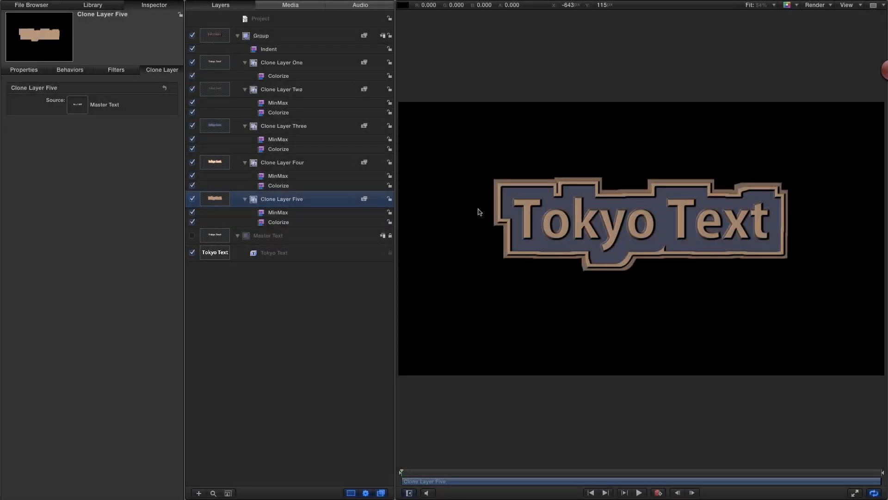
# Step: Select Clone Layer Three and open the Folio folder of images in the library's Content category
pyautogui.click(214, 127)
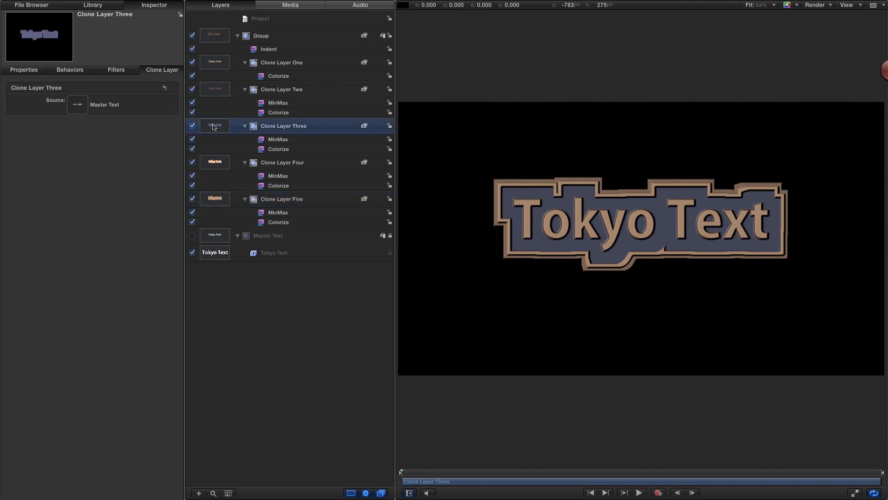
pyautogui.click(96, 7)
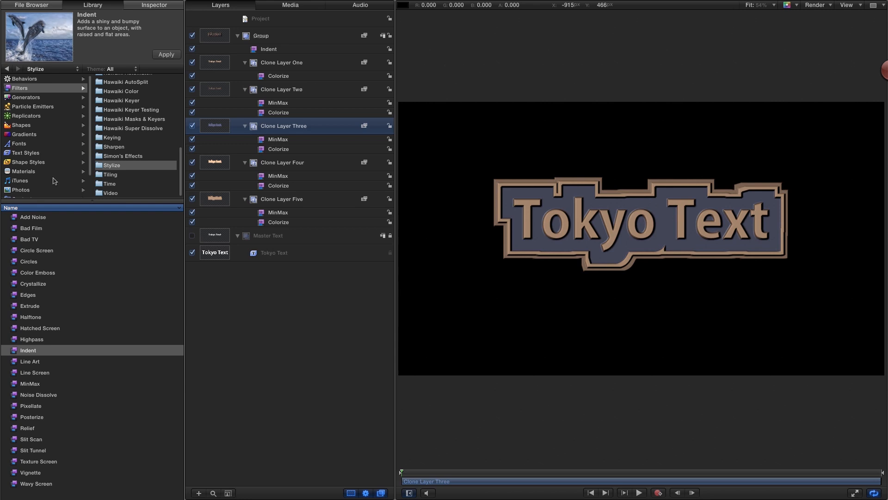
pyautogui.scroll(-3, 88, 175)
pyautogui.click(14, 174)
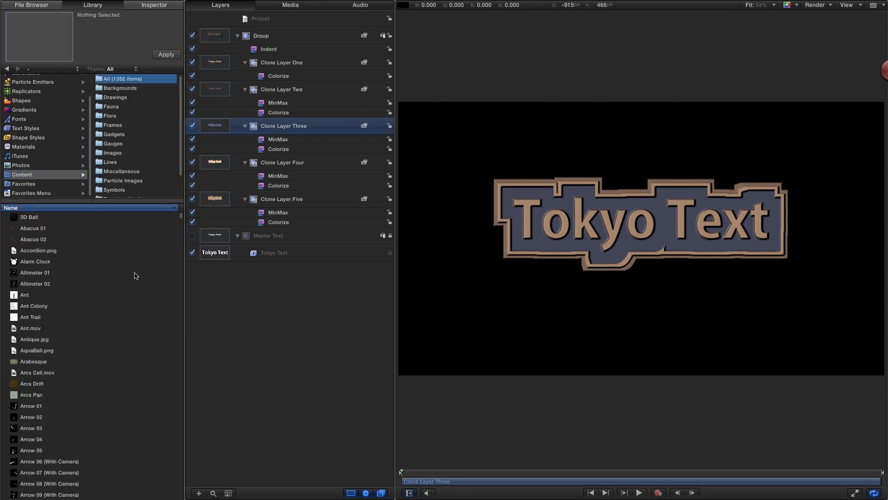
pyautogui.click(113, 153)
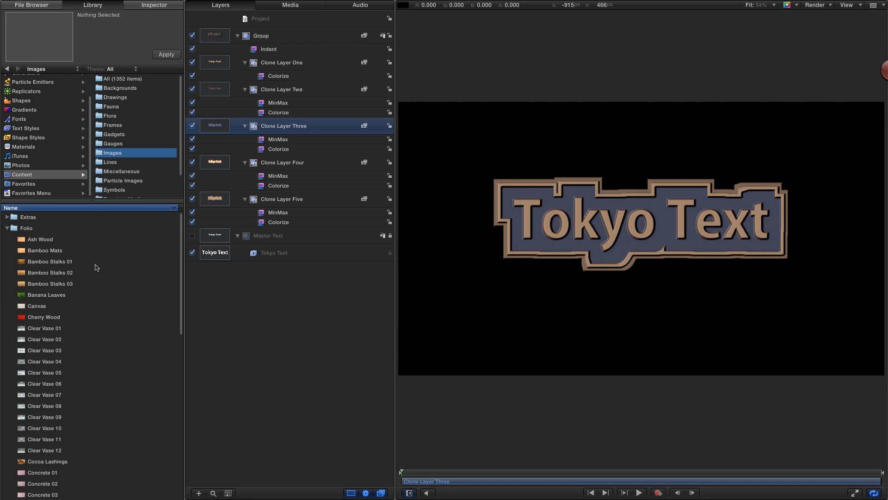
pyautogui.click(7, 228)
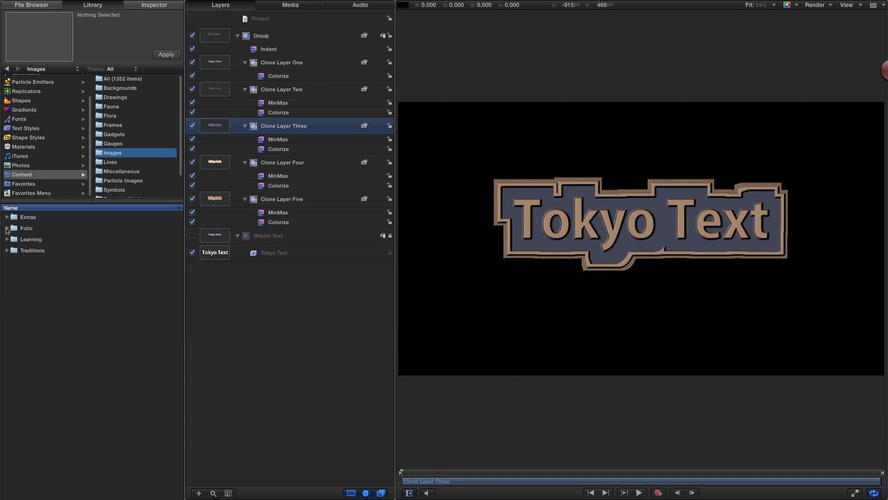
pyautogui.click(7, 228)
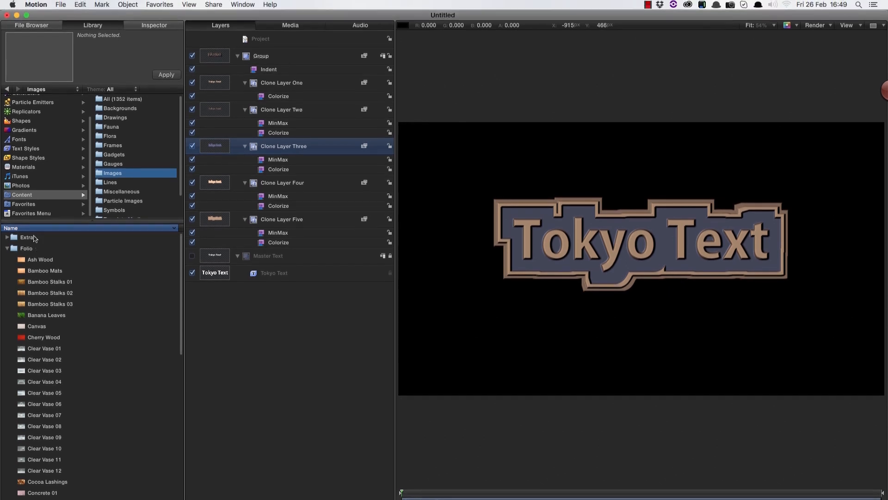
# Step: Add the Shetland Wool image from the Folio folder to the group, directly above Clone Layer Three
pyautogui.click(45, 2)
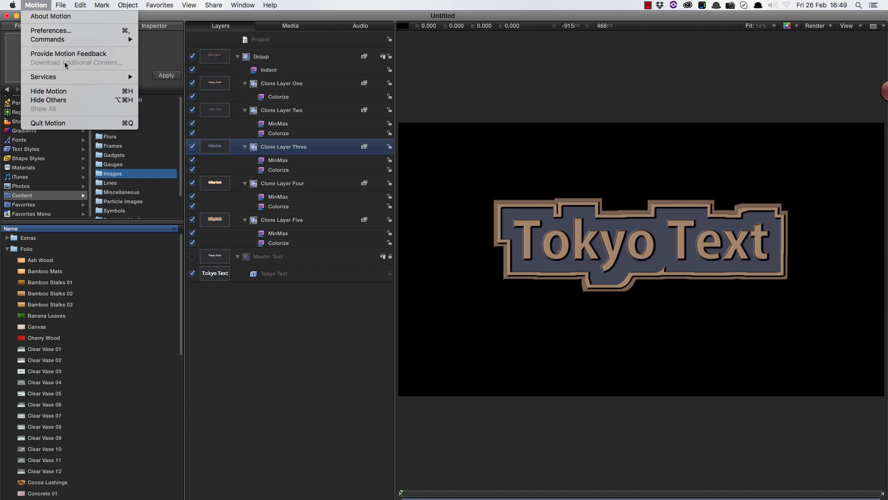
pyautogui.click(131, 415)
pyautogui.moveTo(181, 326); pyautogui.dragTo(189, 458)
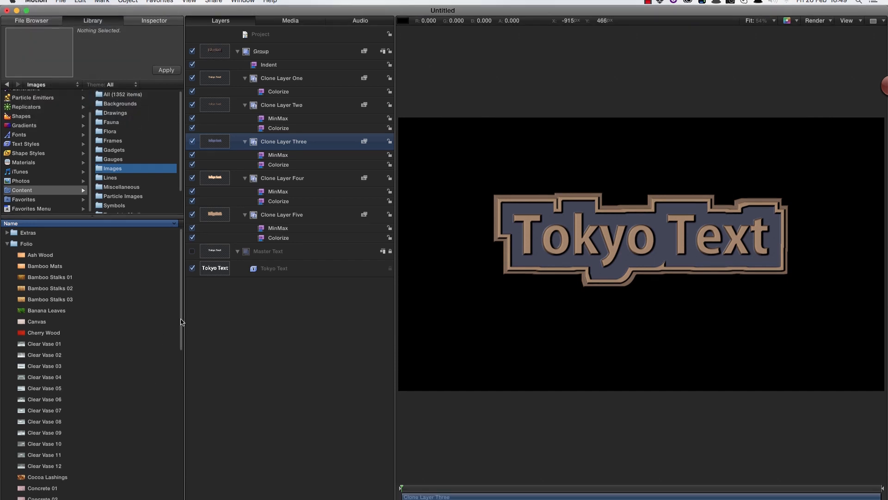
pyautogui.click(23, 384)
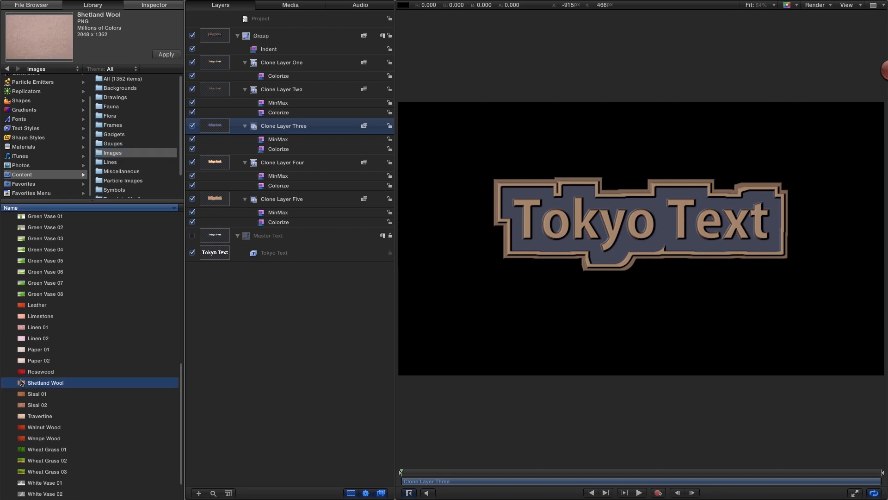
pyautogui.moveTo(21, 384)
pyautogui.mouseDown()
pyautogui.moveTo(228, 360)
pyautogui.moveTo(753, 247)
pyautogui.moveTo(212, 143)
pyautogui.moveTo(237, 122)
pyautogui.moveTo(207, 122)
pyautogui.mouseUp()
# Step: Add an image mask to Shetland Wool with Clone Layer Three as its source, and make Clone Layer Three visible again
pyautogui.rightClick(208, 125)
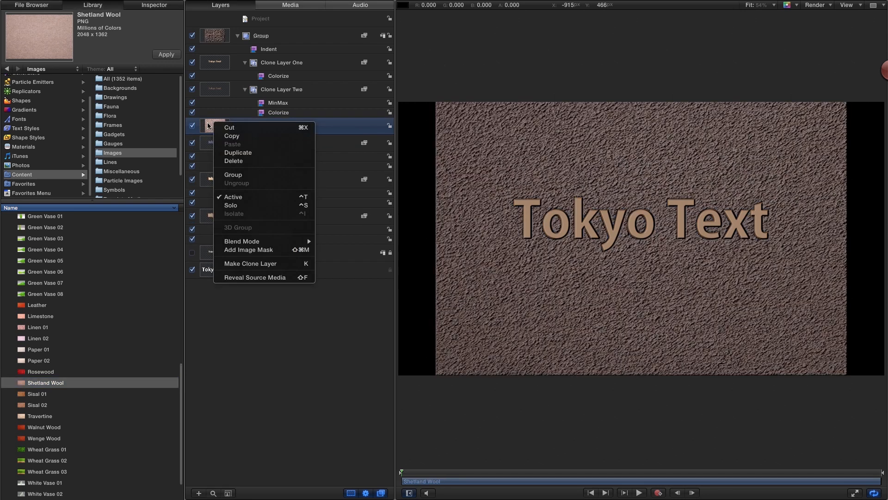
pyautogui.click(252, 249)
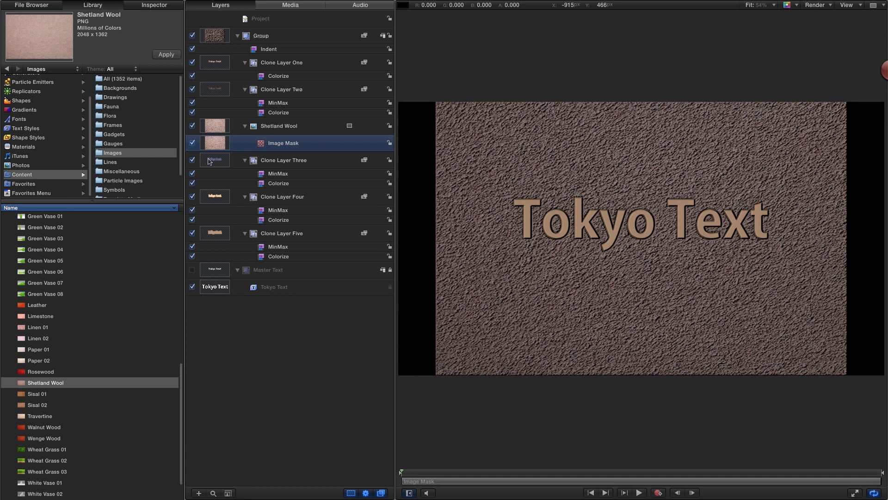
pyautogui.moveTo(208, 164)
pyautogui.mouseDown()
pyautogui.moveTo(225, 149)
pyautogui.moveTo(261, 145)
pyautogui.mouseUp()
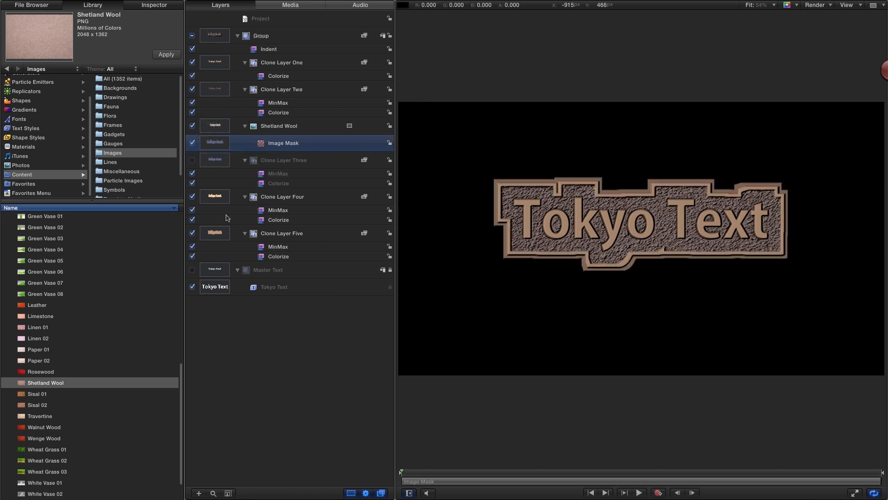
pyautogui.click(192, 160)
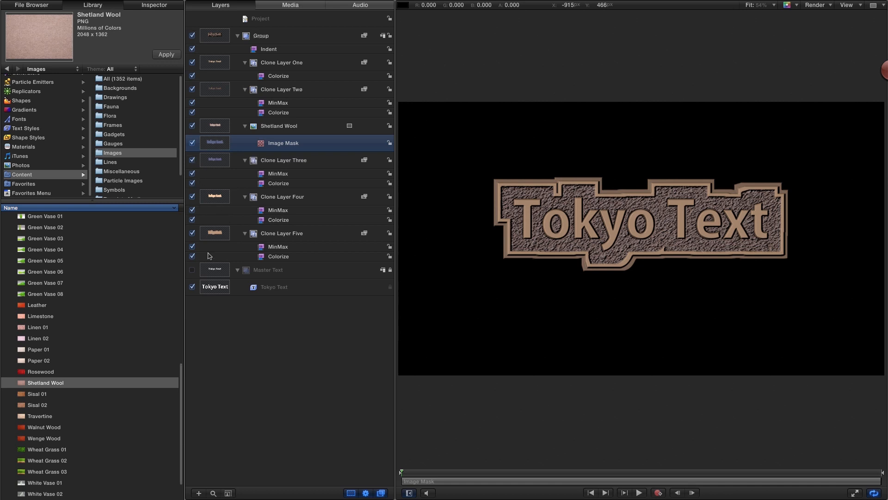
# Step: Set the Shetland Wool layer's opacity to 20% and compare the title with the texture off and on
pyautogui.click(217, 127)
pyautogui.click(154, 5)
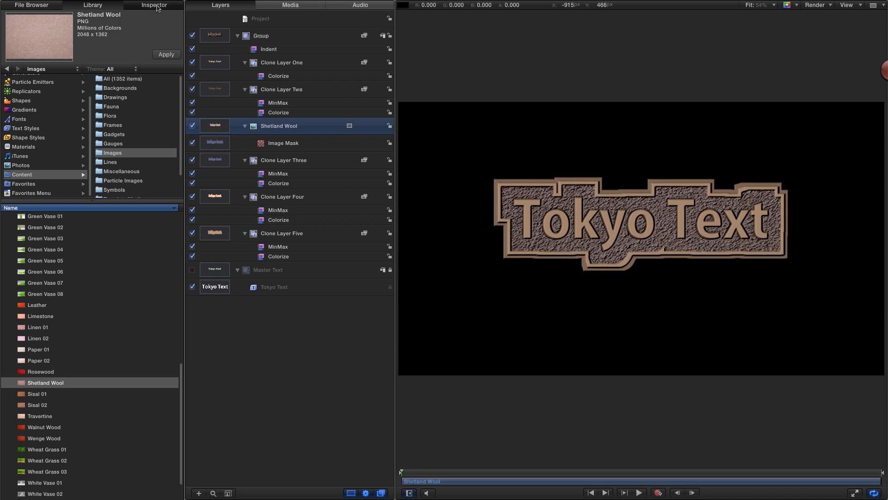
pyautogui.click(25, 72)
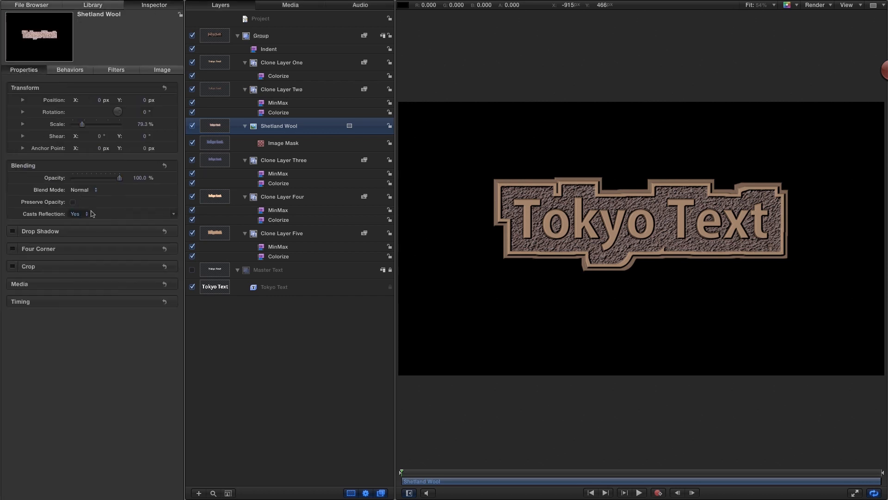
pyautogui.click(141, 180)
pyautogui.write('2')
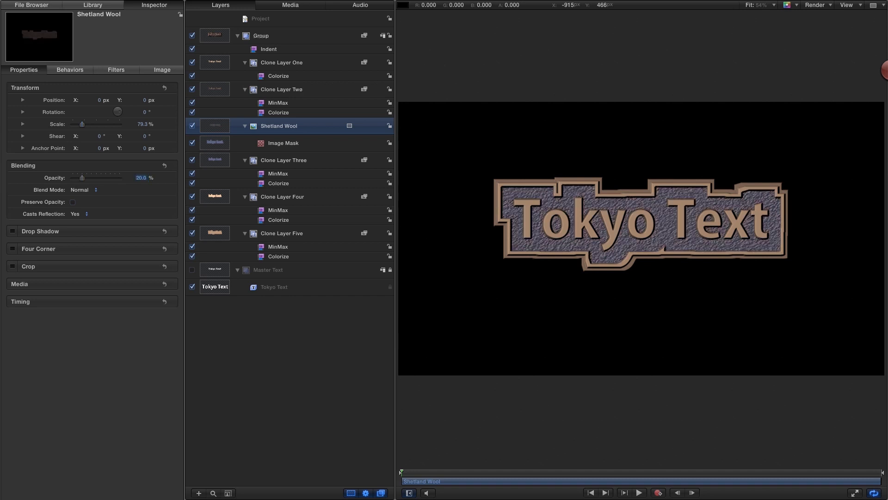
pyautogui.click(192, 126)
pyautogui.click(193, 126)
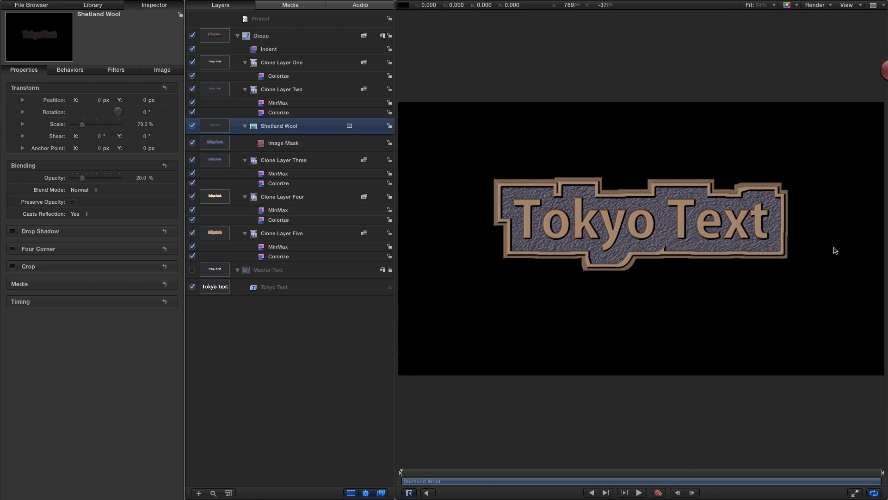
# Step: Add a Gradient generator to the group above Clone Layer One
pyautogui.click(96, 5)
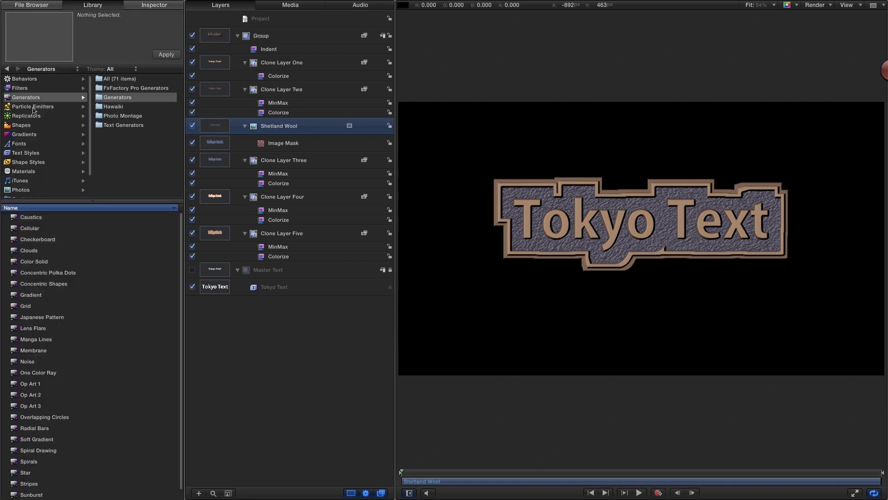
pyautogui.click(14, 295)
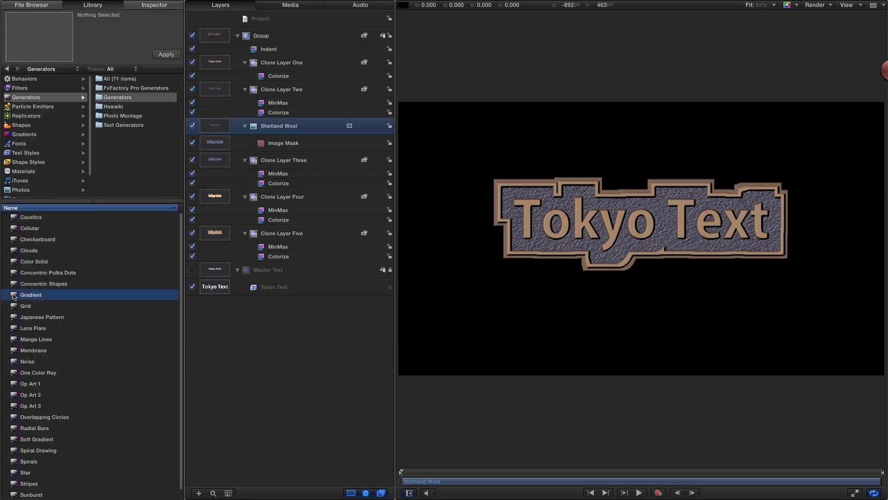
pyautogui.moveTo(15, 297); pyautogui.dragTo(217, 56)
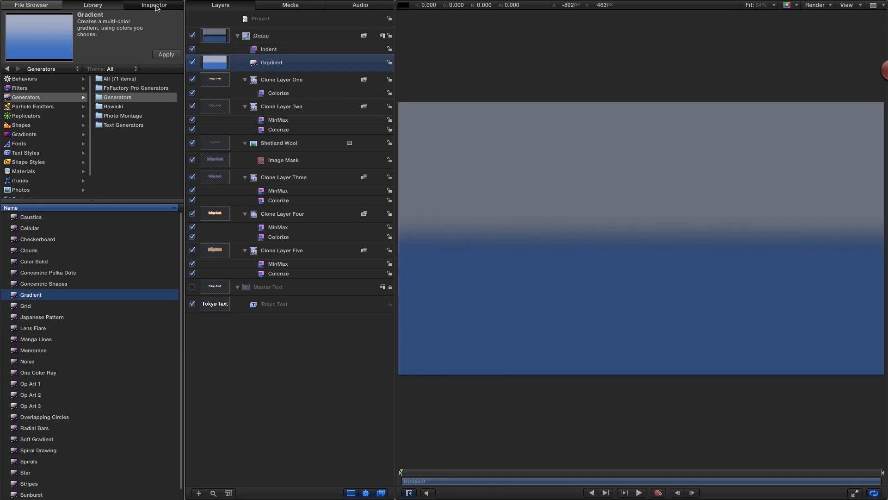
# Step: Add an image mask to the Gradient layer with Clone Layer One as its source
pyautogui.rightClick(217, 63)
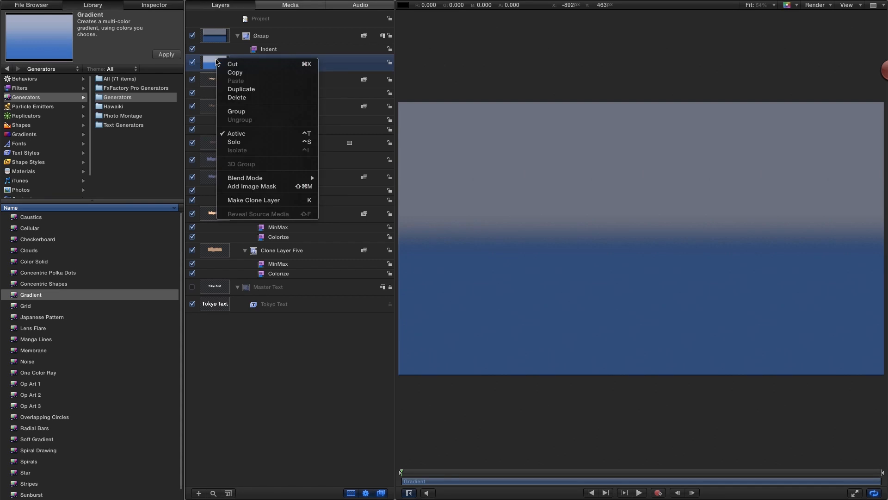
pyautogui.click(254, 187)
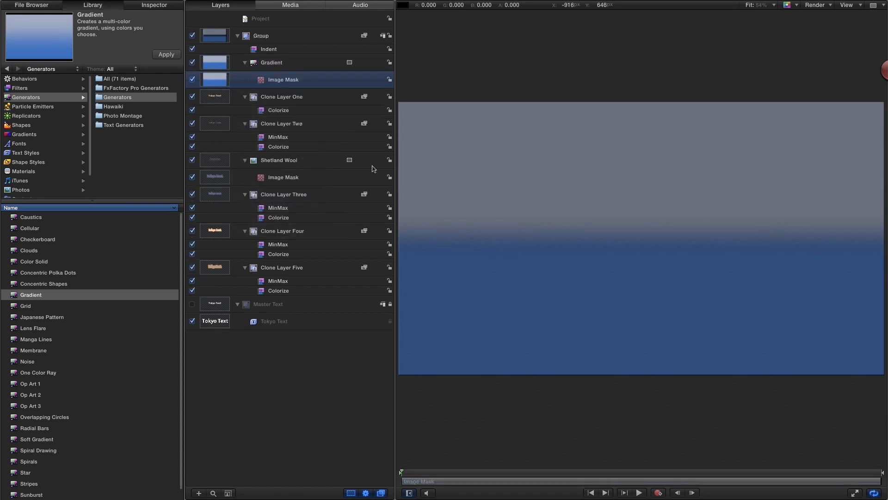
pyautogui.moveTo(208, 101); pyautogui.dragTo(262, 82)
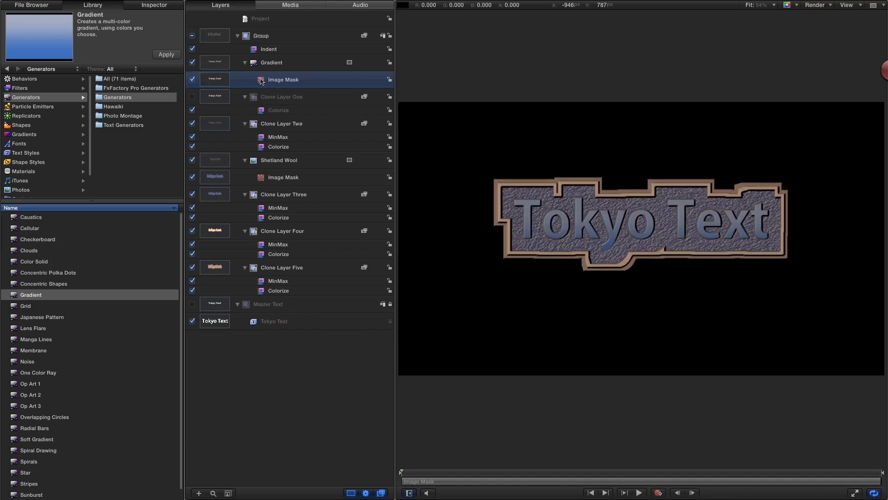
# Step: Change the start color of the Gradient generator to near white
pyautogui.click(214, 60)
pyautogui.click(154, 5)
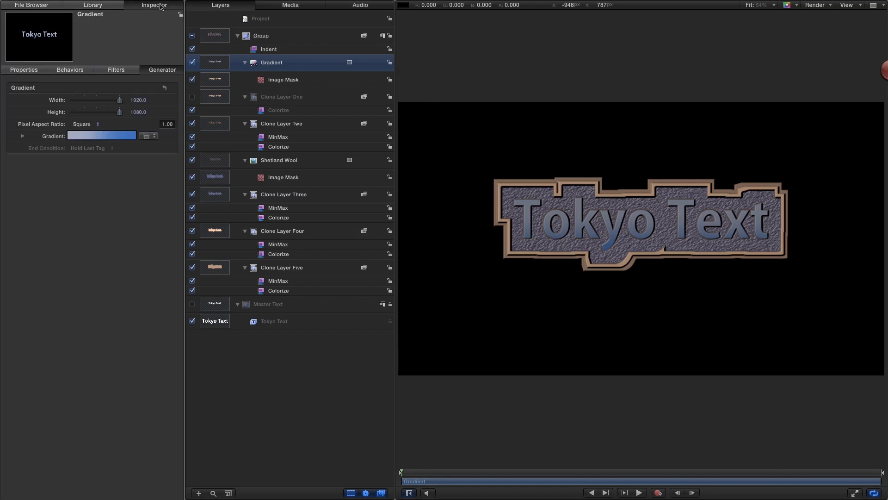
pyautogui.click(23, 137)
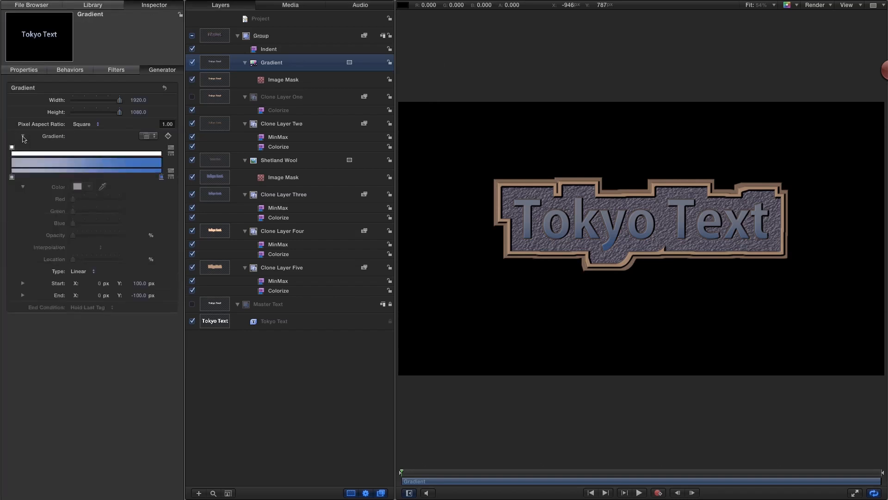
pyautogui.click(11, 176)
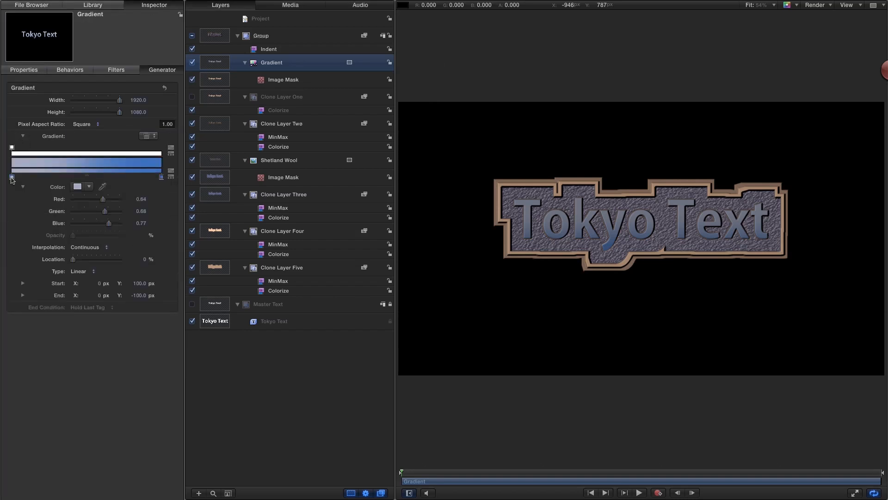
pyautogui.click(77, 186)
pyautogui.moveTo(309, 398); pyautogui.dragTo(238, 407)
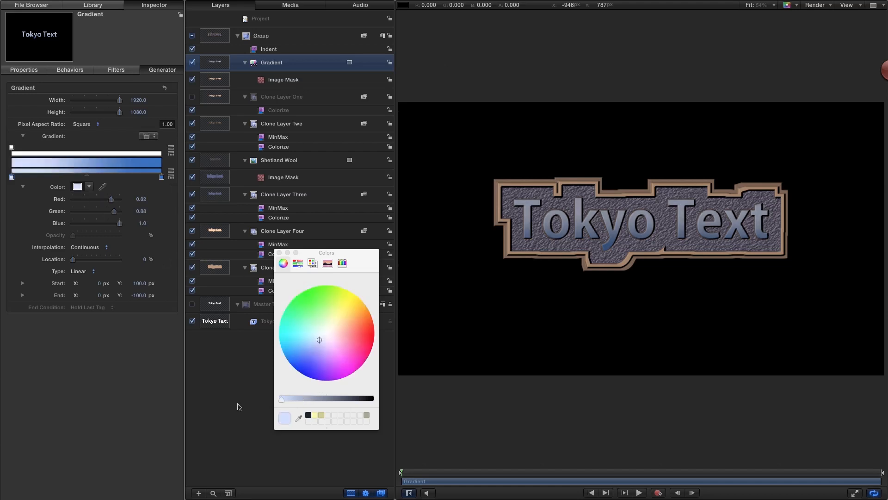
pyautogui.click(326, 334)
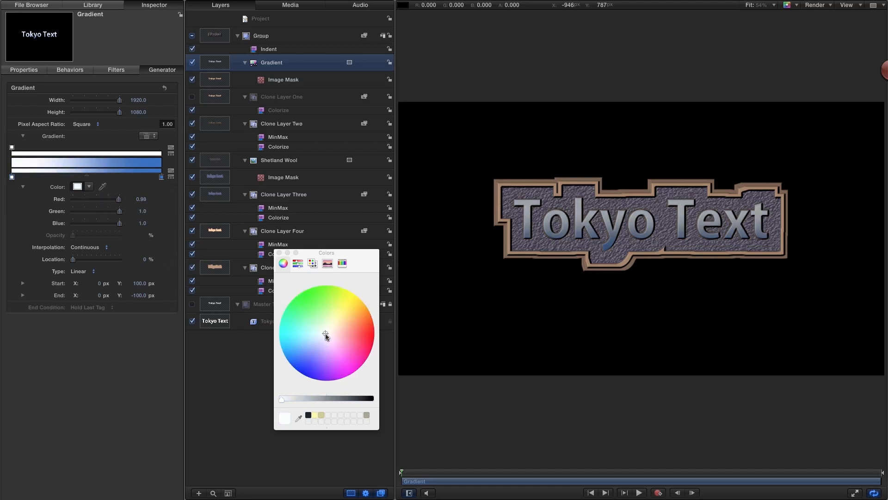
# Step: Change the gradient's end color to tan, red 0.75, green 0.68, blue 0.53, and close the color picker
pyautogui.click(161, 176)
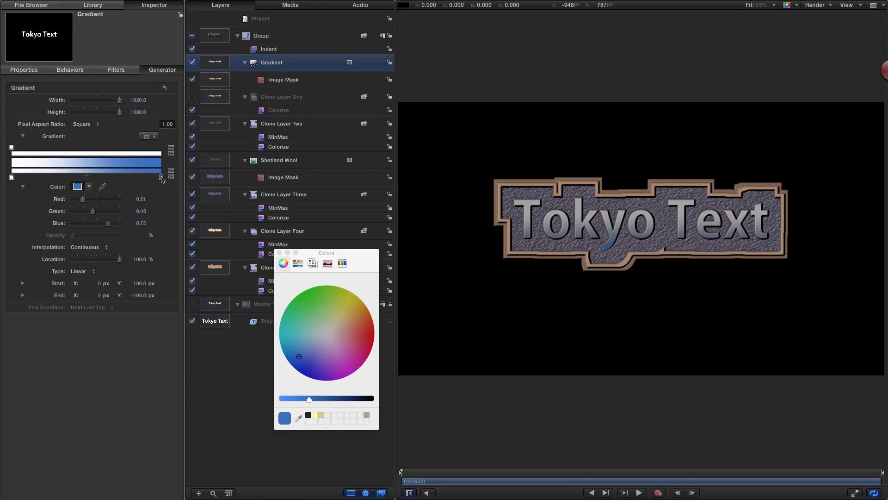
pyautogui.moveTo(334, 328); pyautogui.dragTo(338, 325)
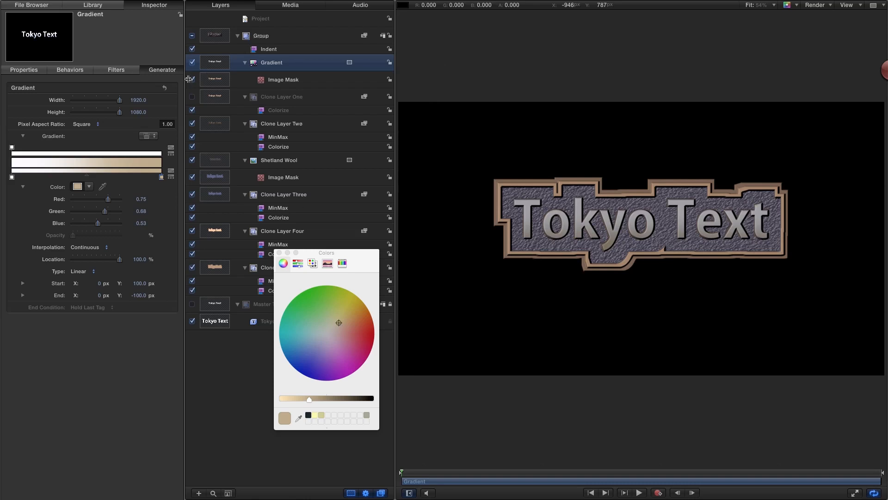
pyautogui.click(279, 253)
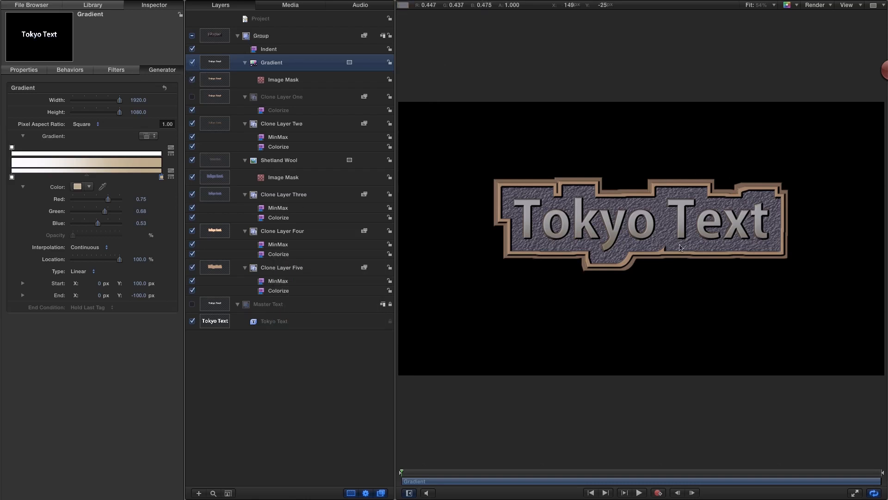
# Step: Rename the main group containing the clone layers as "Logo" and collapse it
pyautogui.click(264, 37)
pyautogui.write('Logo')
pyautogui.press('Return')
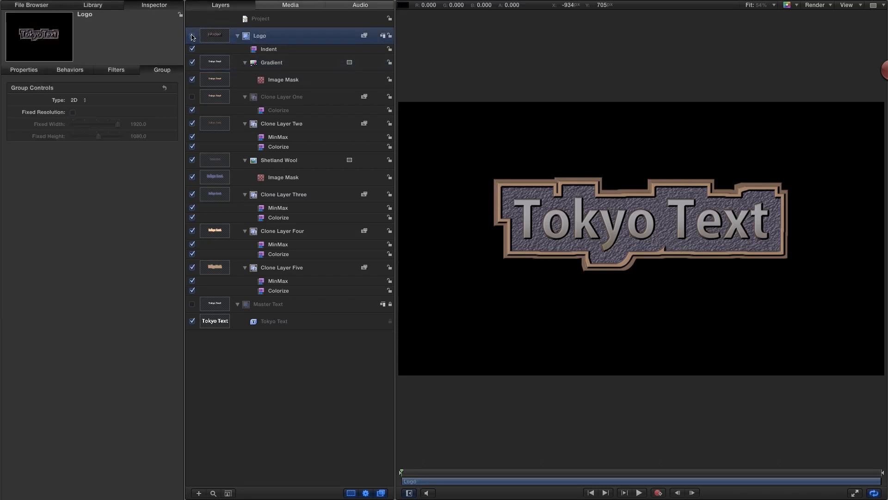
pyautogui.click(238, 36)
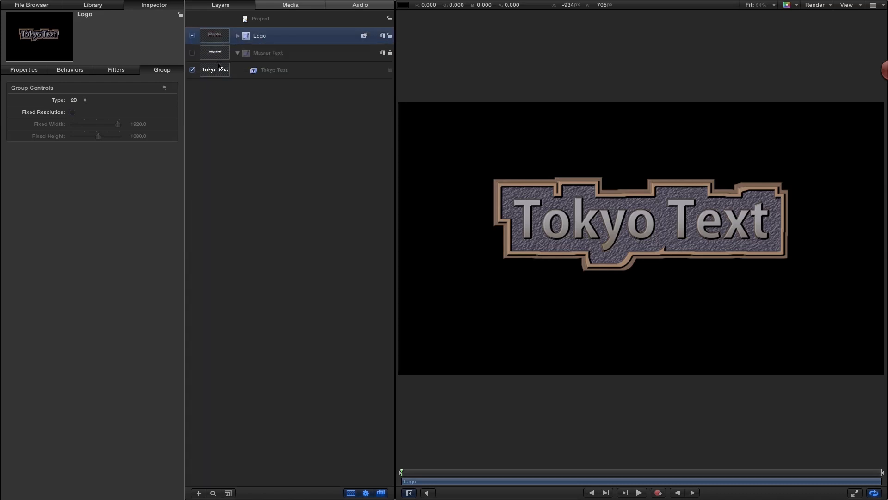
# Step: Create a new empty group at the project level above the Logo group
pyautogui.click(266, 17)
pyautogui.click(131, 3)
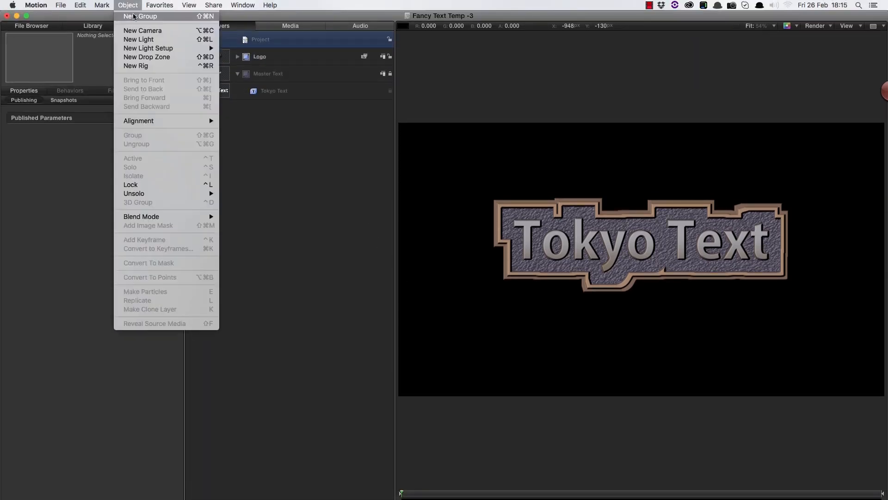
pyautogui.click(134, 17)
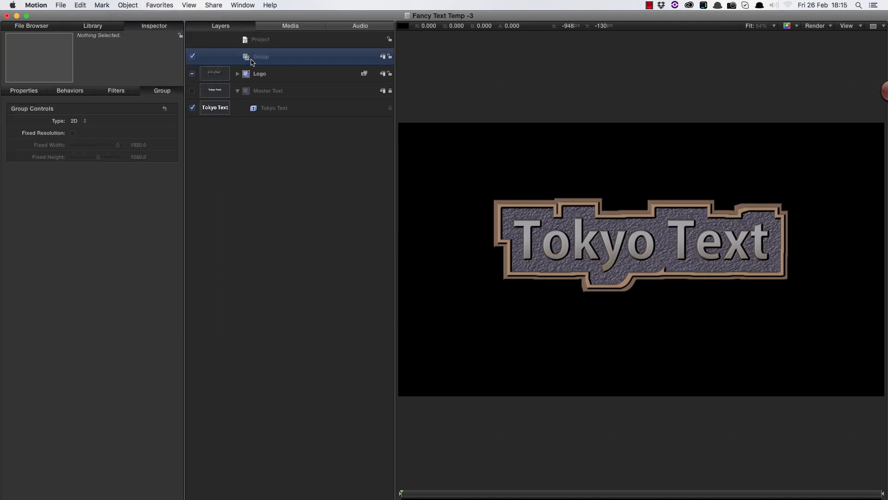
# Step: Add the library images Clear Vase 02, 04, 11 and 12 to the new group, and send the group to the back
pyautogui.click(91, 6)
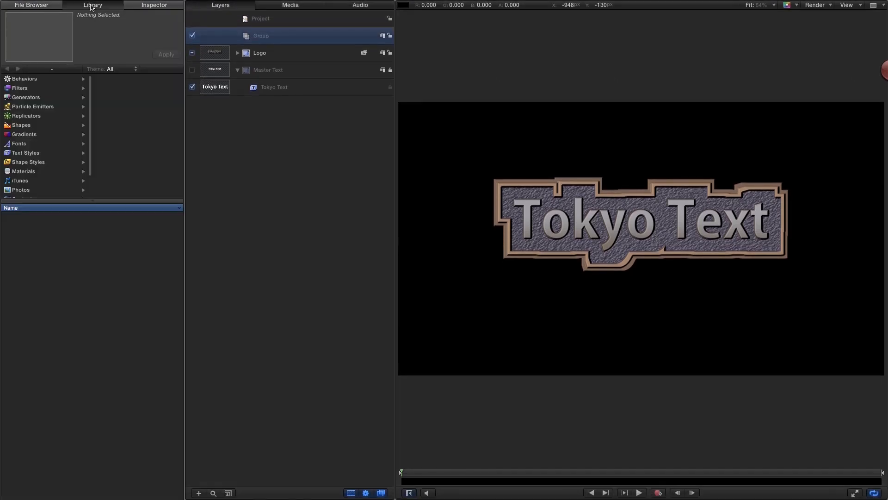
pyautogui.moveTo(91, 110); pyautogui.dragTo(91, 131)
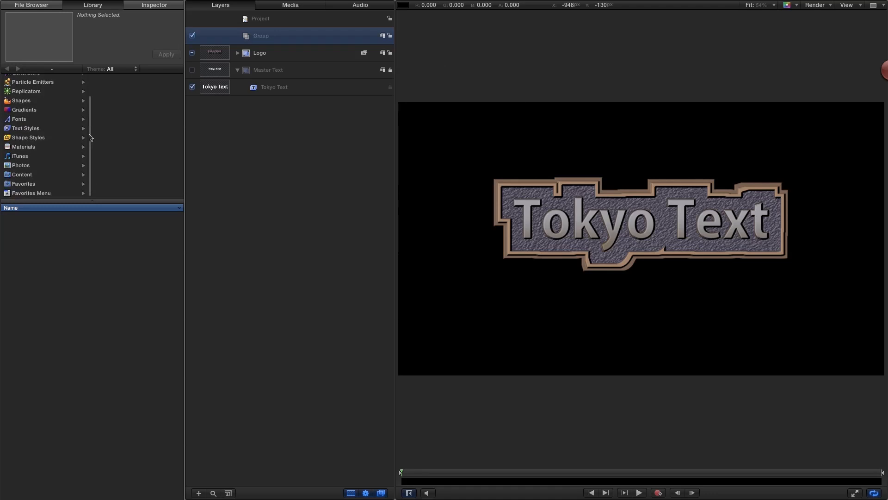
pyautogui.click(23, 176)
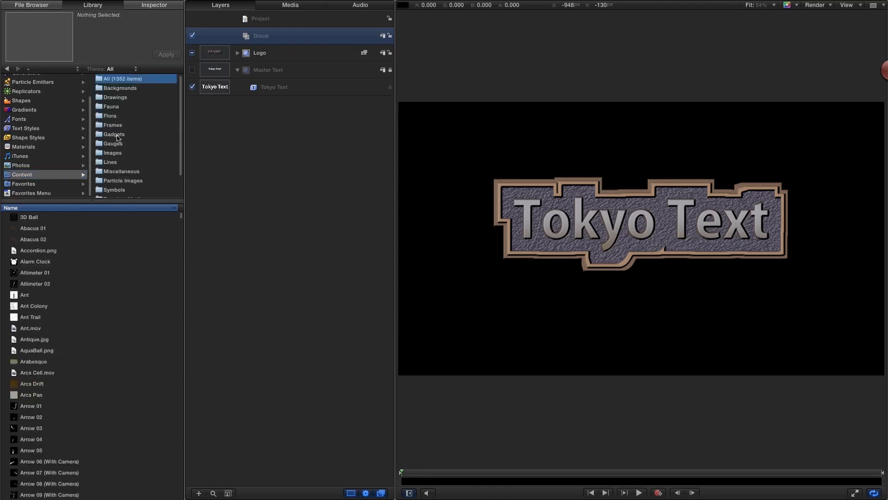
pyautogui.click(113, 152)
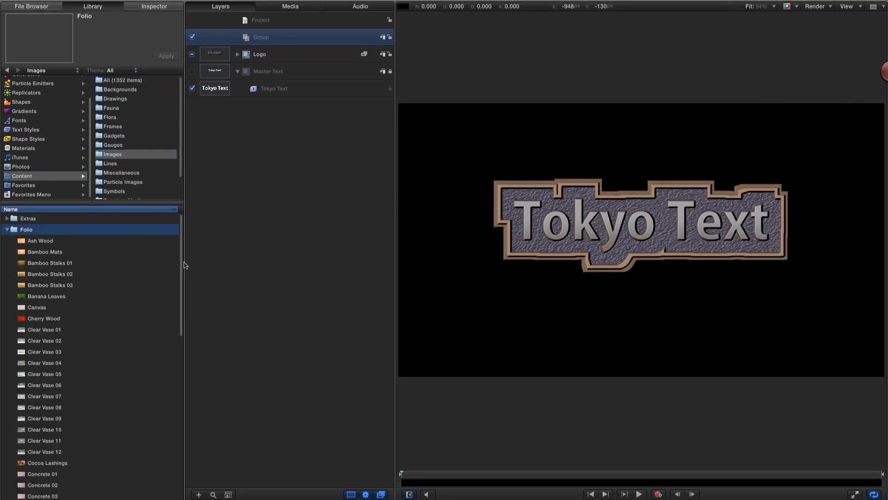
pyautogui.scroll(-5, 179, 308)
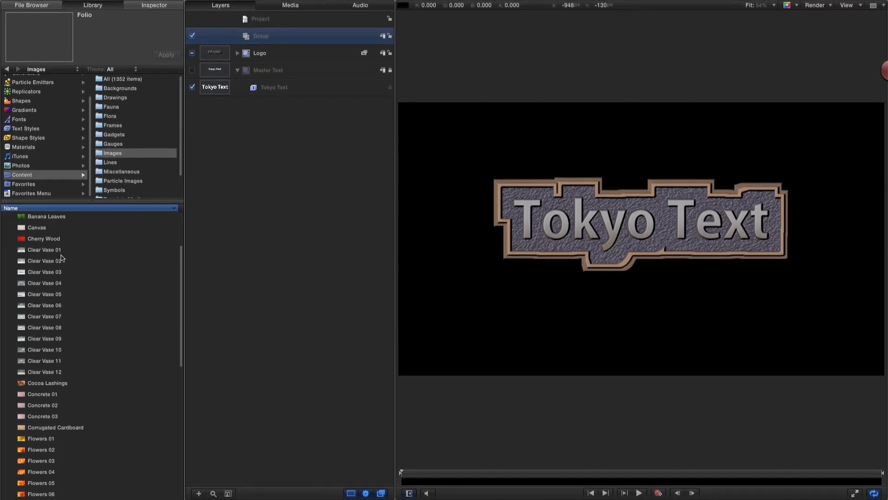
pyautogui.click(48, 373)
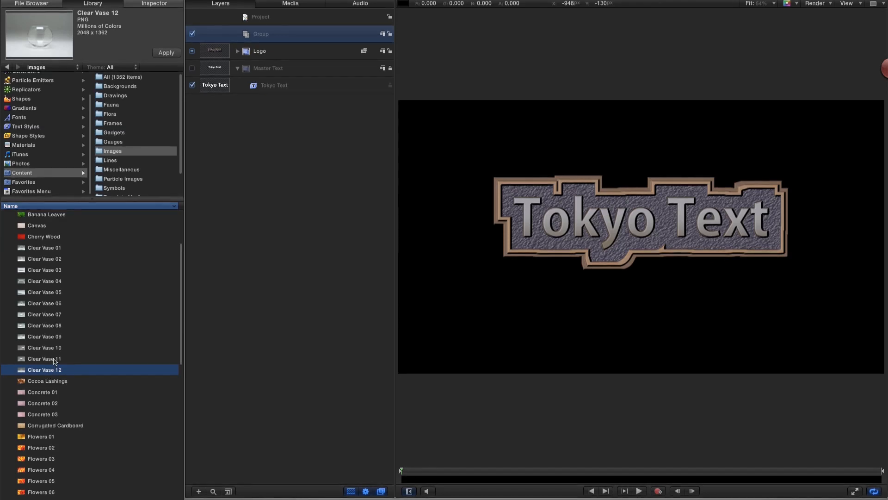
pyautogui.keyDown('shift'); pyautogui.click(55, 359); pyautogui.keyUp('shift')
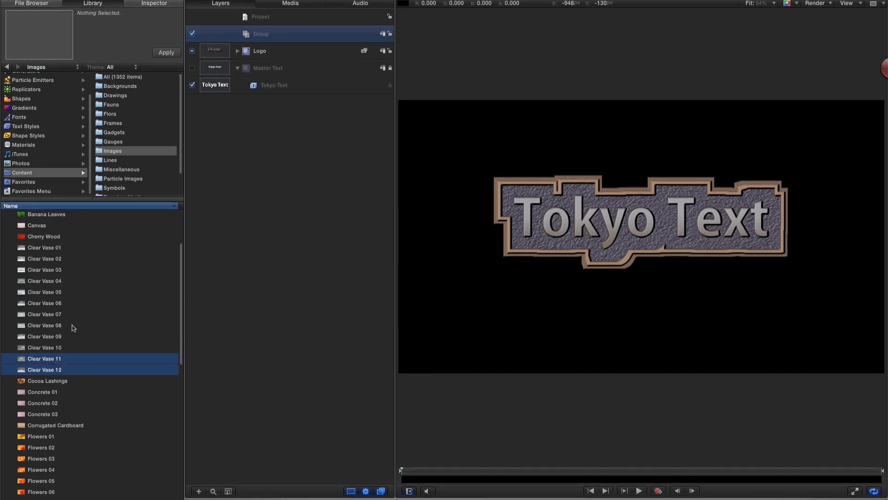
pyautogui.keyDown('super'); pyautogui.click(54, 260); pyautogui.keyUp('super')
pyautogui.keyDown('super'); pyautogui.click(56, 281); pyautogui.keyUp('super')
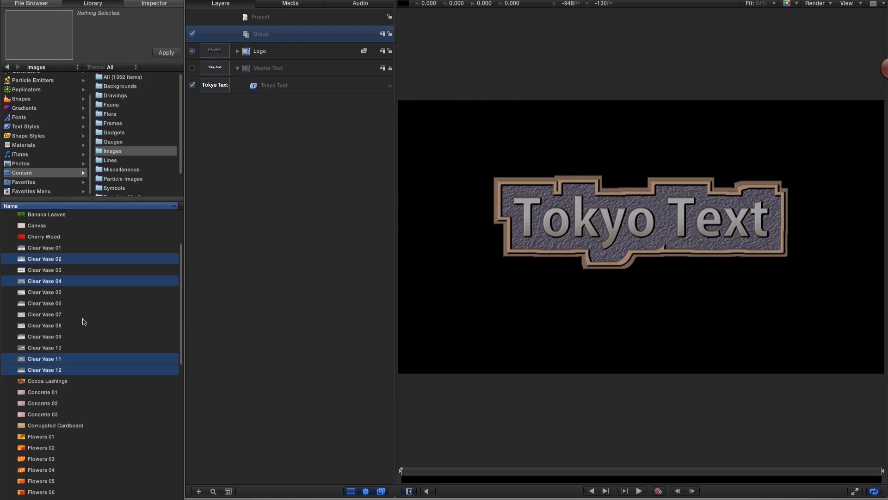
pyautogui.moveTo(24, 259); pyautogui.dragTo(254, 36)
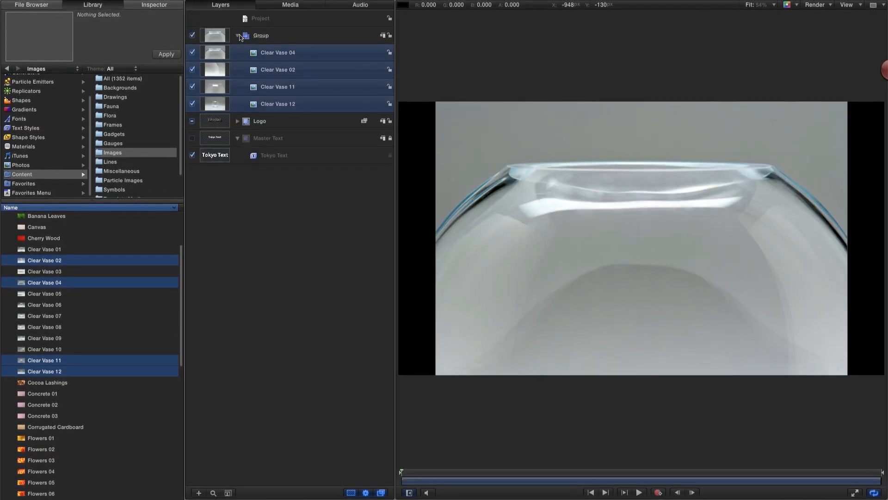
pyautogui.click(127, 4)
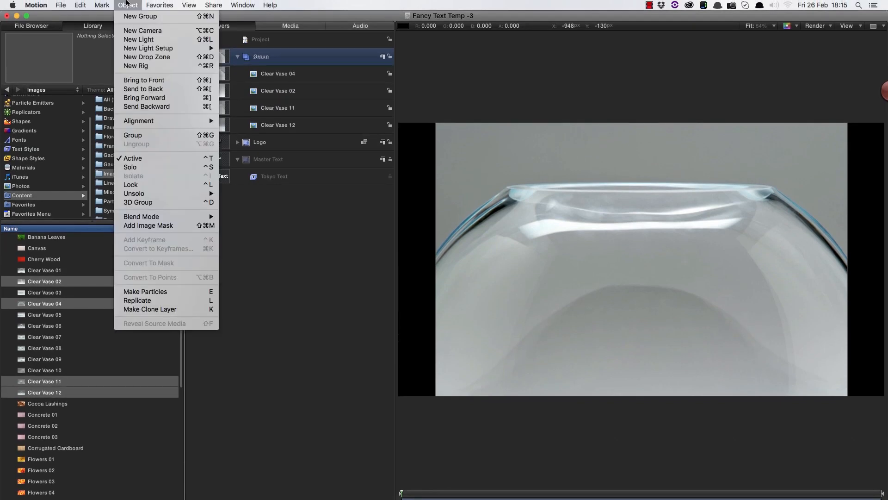
pyautogui.click(138, 89)
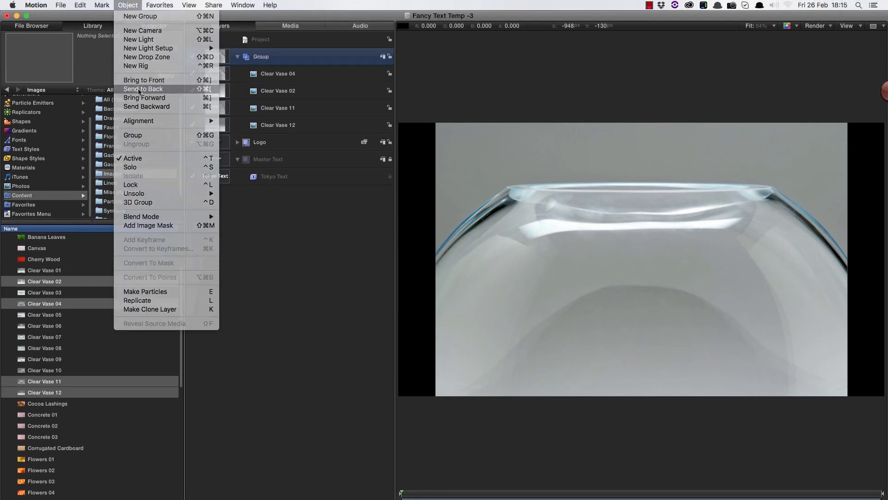
# Step: Set the scale of all four Clear Vase layers to 150%
pyautogui.click(213, 129)
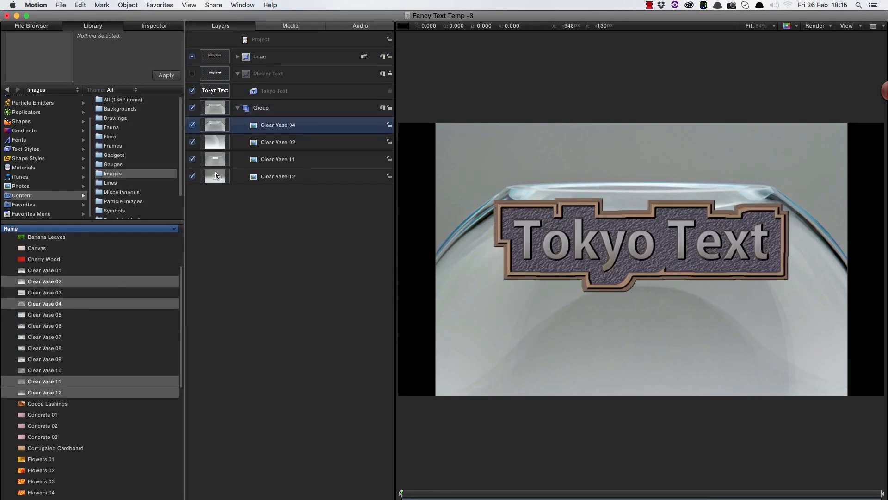
pyautogui.keyDown('shift'); pyautogui.click(216, 175); pyautogui.keyUp('shift')
pyautogui.click(155, 27)
pyautogui.click(26, 91)
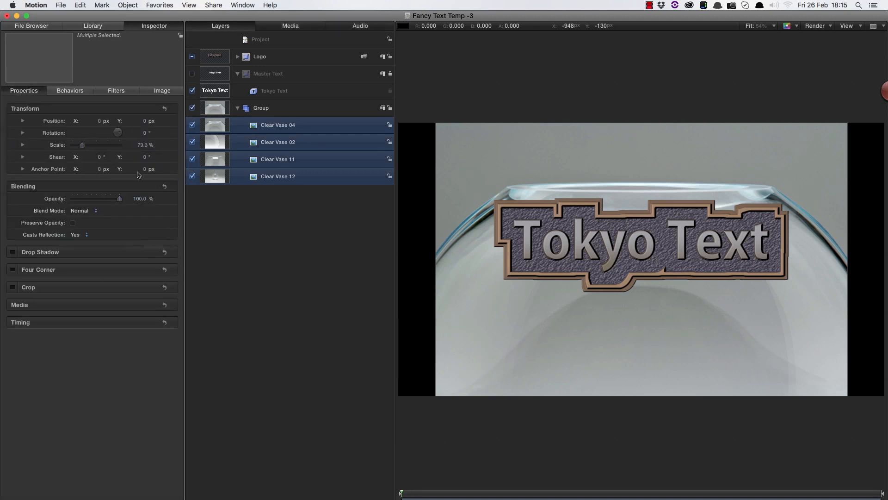
pyautogui.click(145, 146)
pyautogui.write('150')
pyautogui.press('Return')
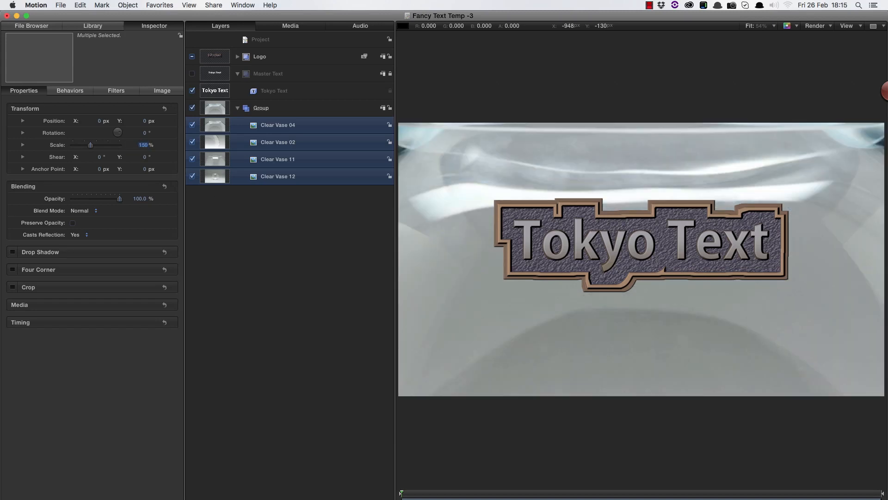
# Step: Set the opacity of the Clear Vase 04, 02 and 11 layers to 50%, leaving out Clear Vase 12
pyautogui.keyDown('super'); pyautogui.click(217, 170); pyautogui.keyUp('super')
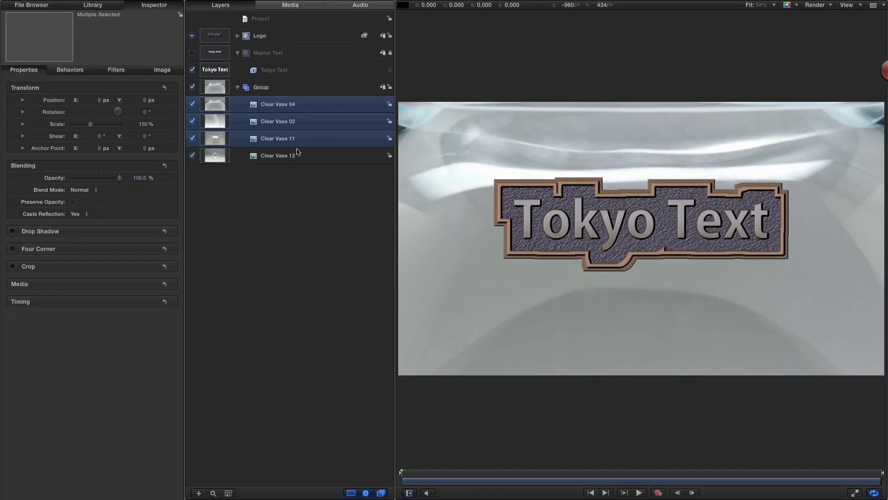
pyautogui.click(140, 178)
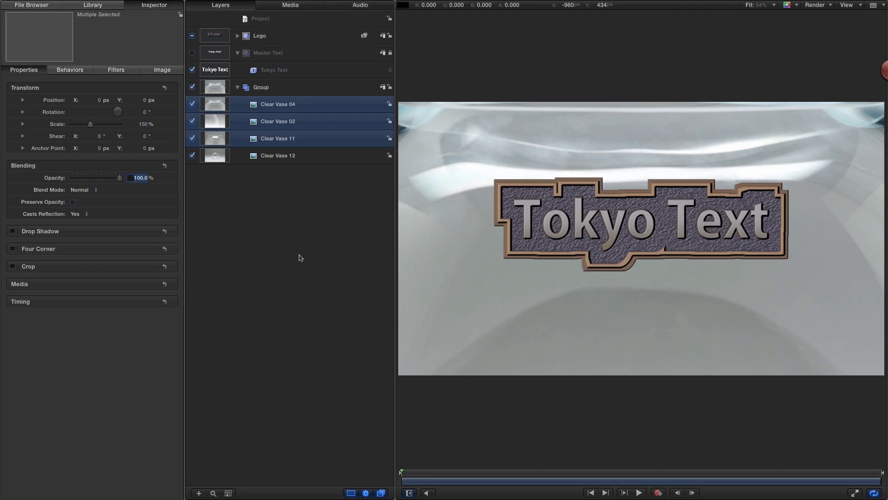
pyautogui.write('50')
pyautogui.press('Return')
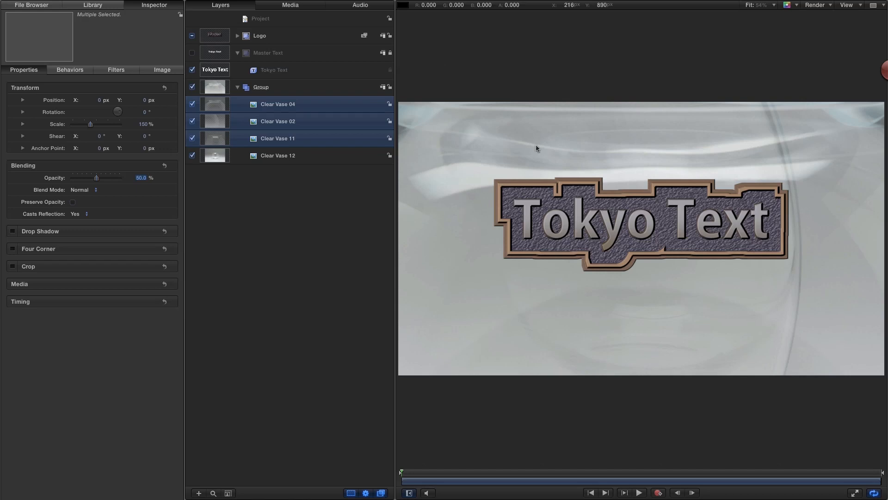
# Step: Show the full view area and set the X position of the Clear Vase 04, 02 and 11 layers to -525 px
pyautogui.press('super+minus')
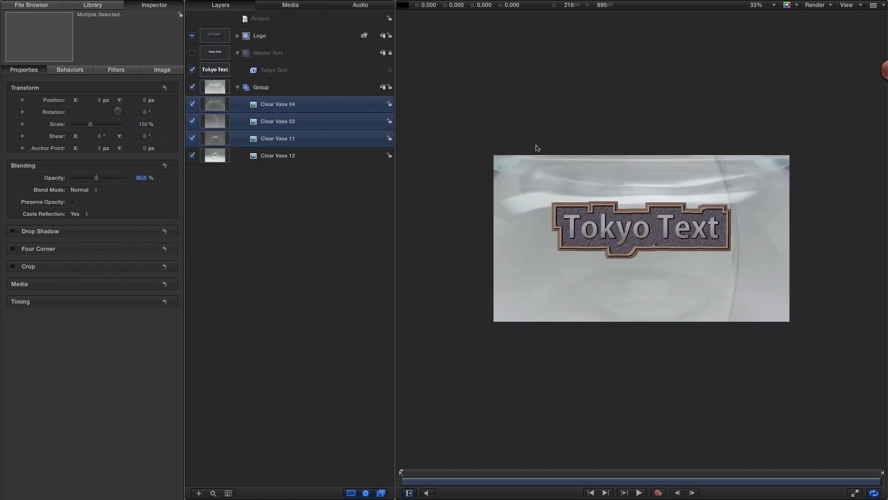
pyautogui.hotkey('shift', 'v')
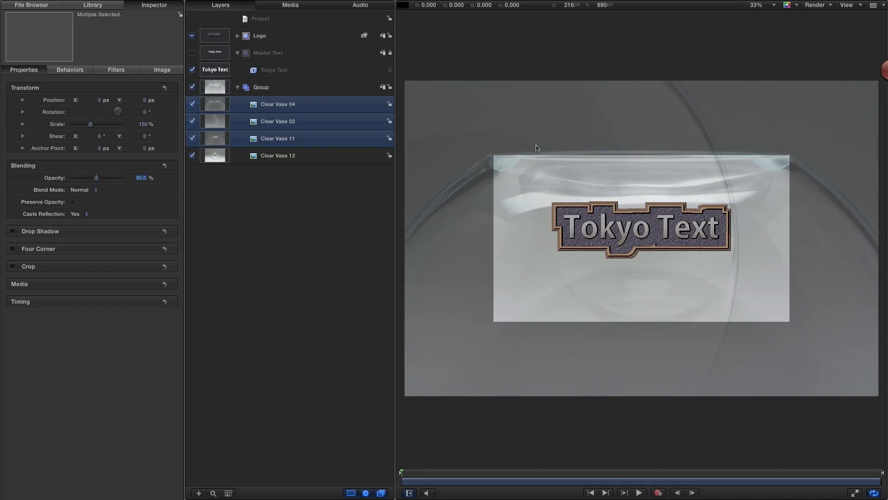
pyautogui.press('super+minus')
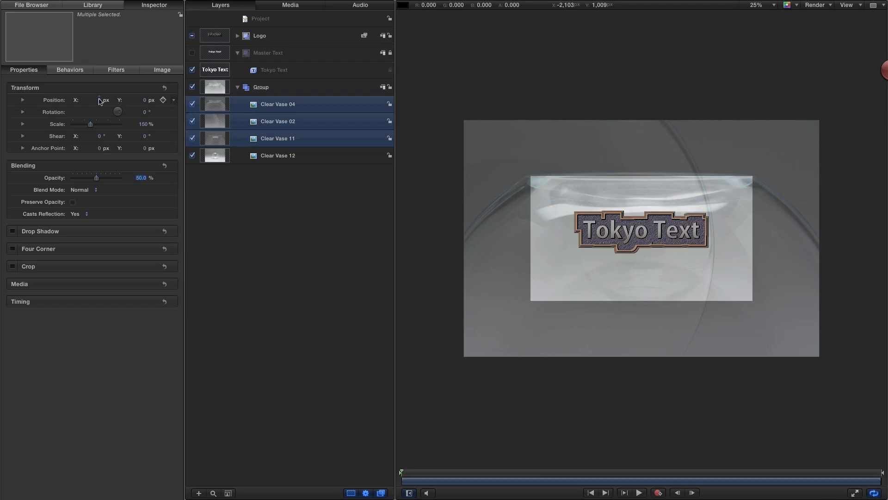
pyautogui.moveTo(100, 102); pyautogui.dragTo(93, 100)
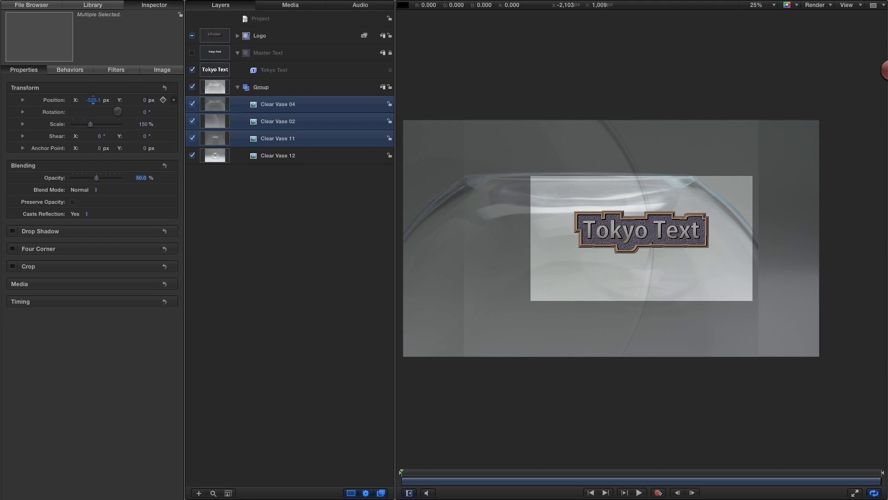
pyautogui.click(93, 100)
pyautogui.press('BackSpace')
pyautogui.click(218, 155)
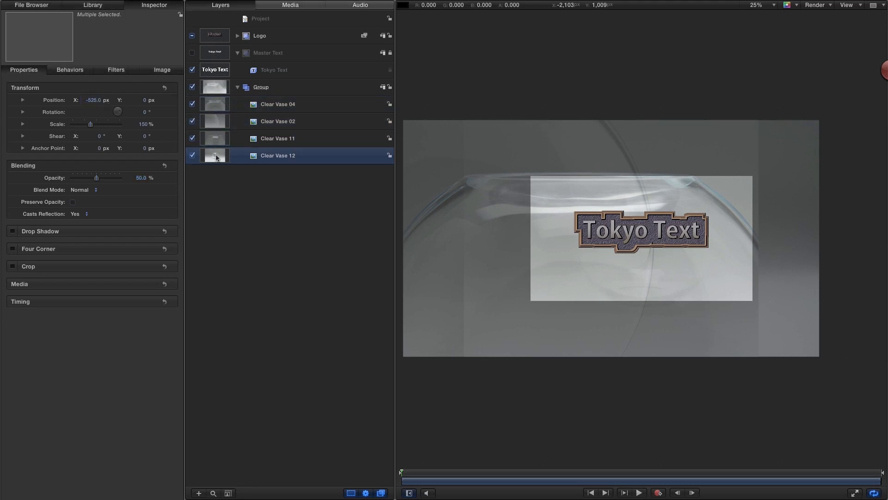
# Step: Set the X position of the Clear Vase 12 layer to -525 px
pyautogui.click(99, 100)
pyautogui.write('52')
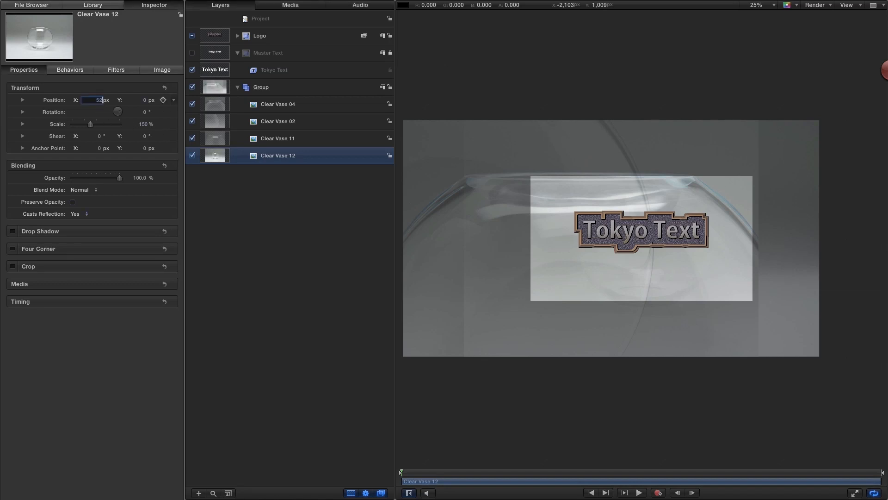
pyautogui.write('5')
pyautogui.press('Return')
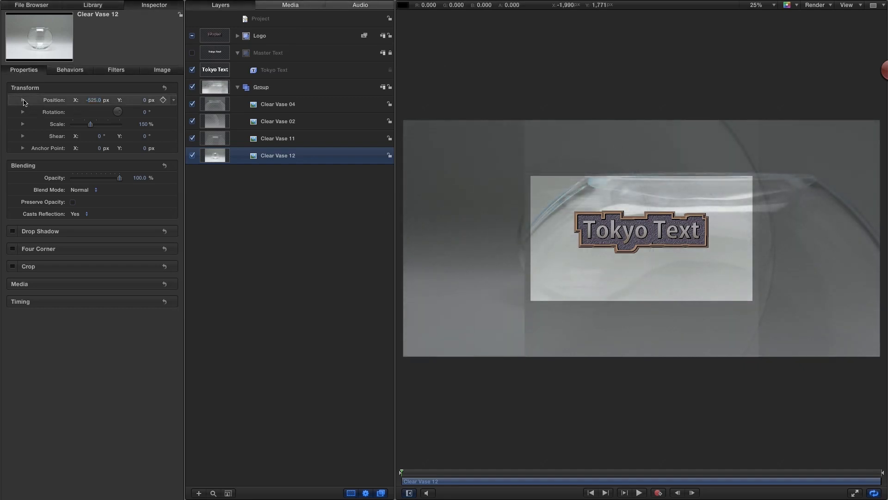
# Step: Add a Rate parameter behavior to Clear Vase 12's X position and set its rate to 100 px
pyautogui.click(22, 100)
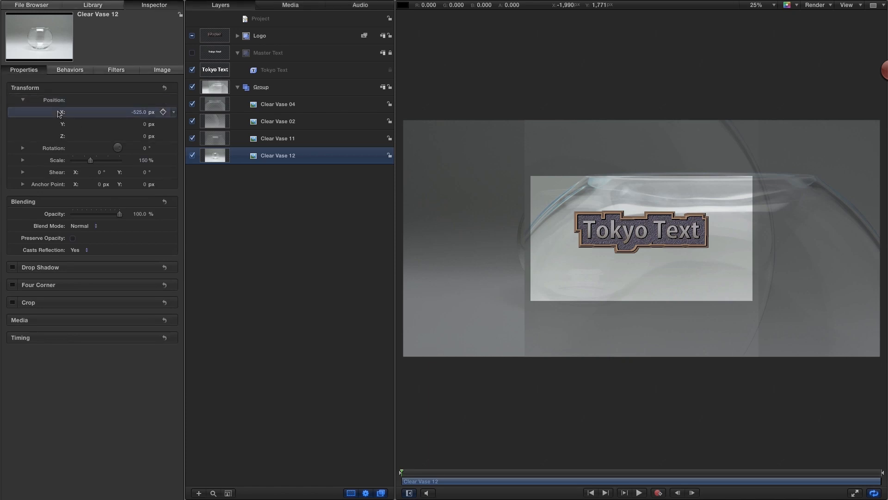
pyautogui.rightClick(59, 114)
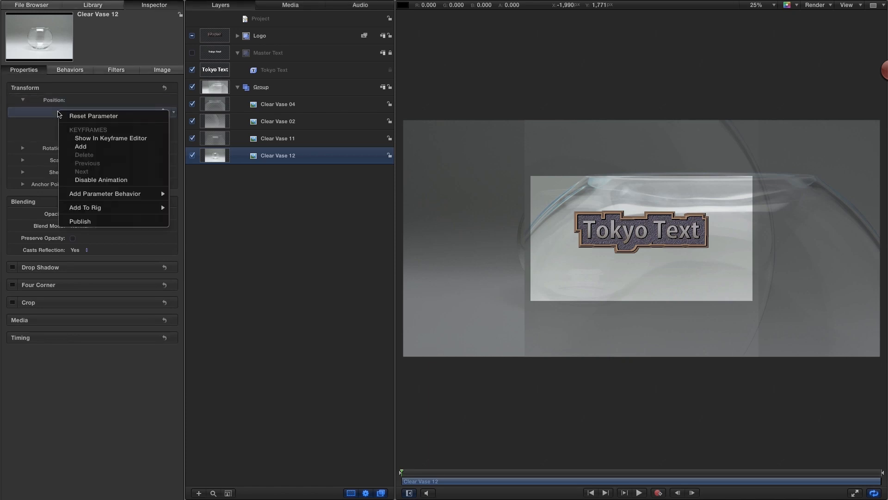
pyautogui.moveTo(85, 195)
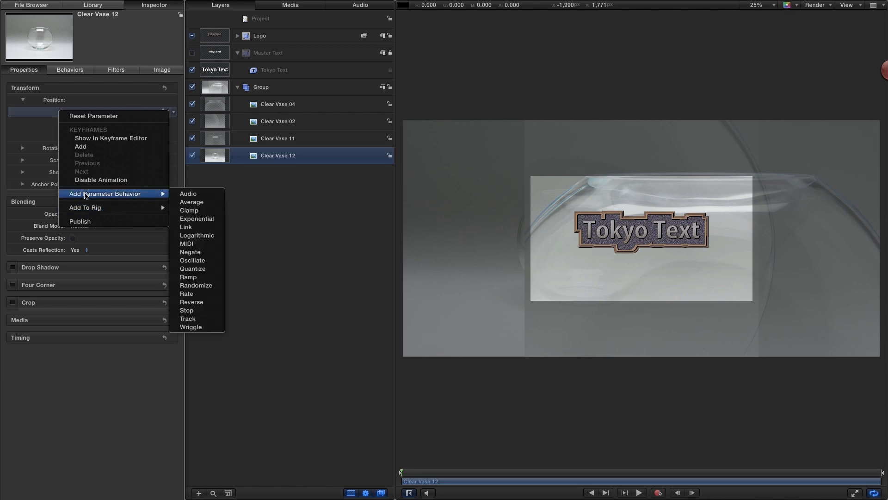
pyautogui.click(206, 294)
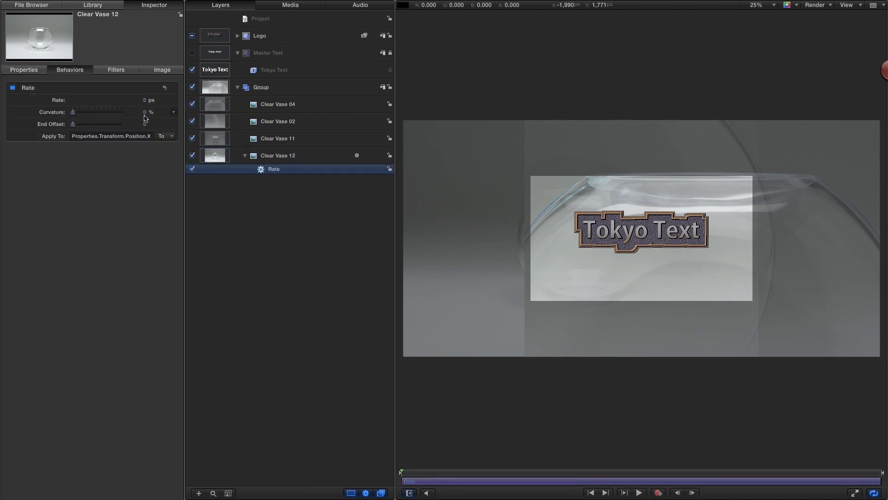
pyautogui.click(144, 101)
pyautogui.press('Return')
# Step: Hide the Logo group, preview the vase layer's motion, and return the playhead to the start
pyautogui.click(192, 36)
pyautogui.click(638, 493)
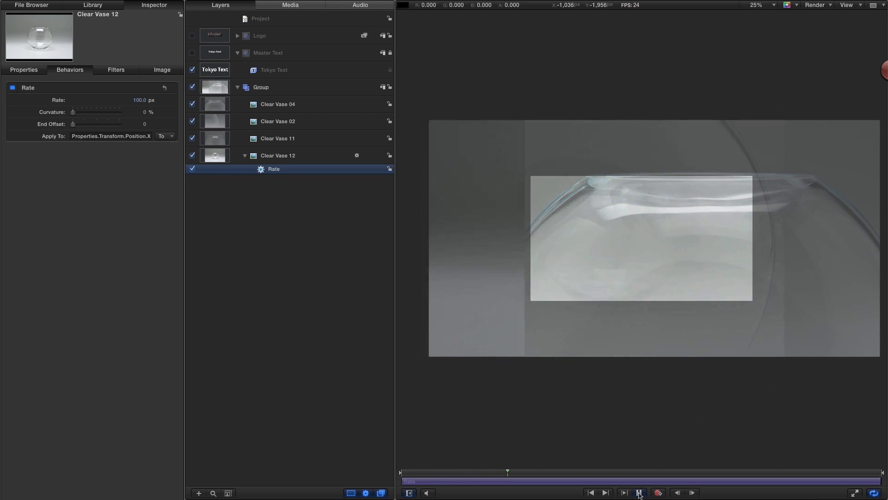
pyautogui.click(638, 494)
pyautogui.click(591, 493)
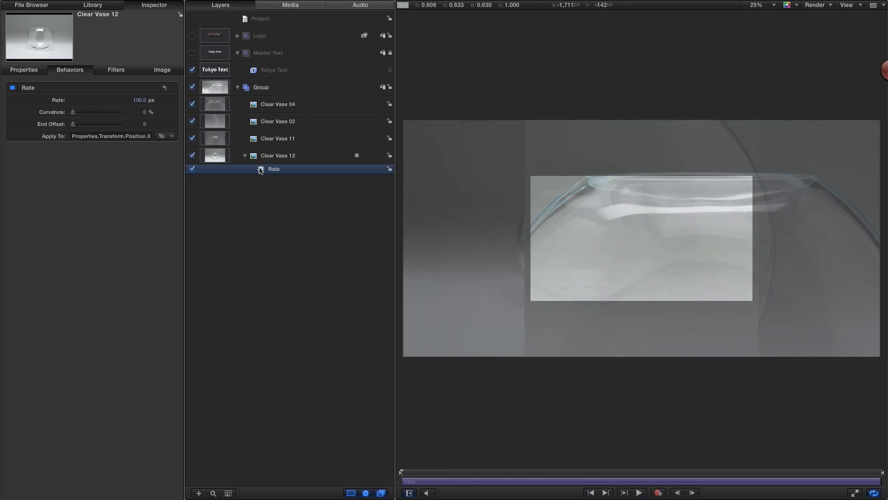
# Step: Copy the Rate behavior from Clear Vase 12 to the Clear Vase 11 layer
pyautogui.moveTo(260, 171); pyautogui.dragTo(215, 137)
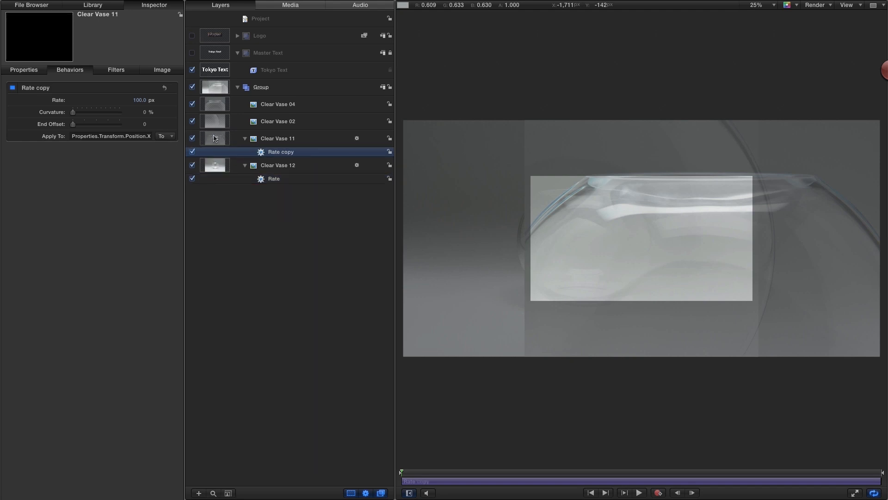
# Step: Set the rate of the Rate behavior on Clear Vase 11 to -100 px
pyautogui.click(140, 100)
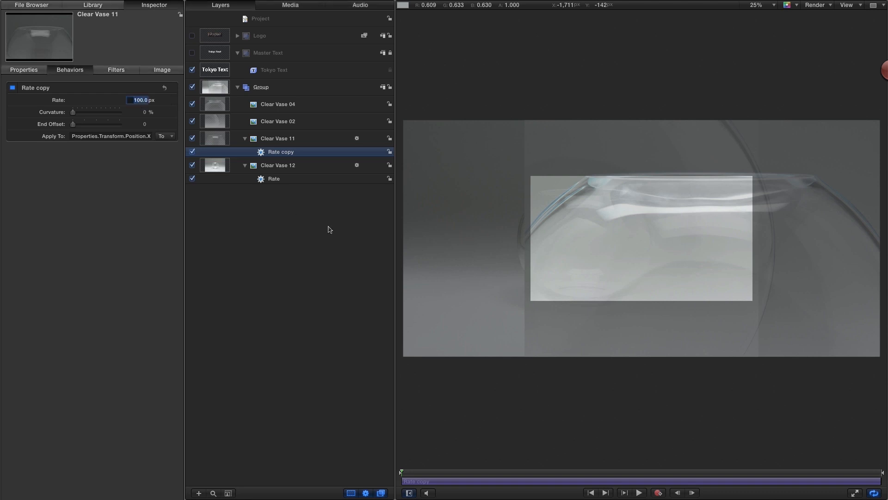
pyautogui.press('BackSpace')
pyautogui.write('-100')
pyautogui.press('Return')
# Step: Copy Clear Vase 11's Rate behavior to the Clear Vase 02 layer and set its rate to -75 px
pyautogui.moveTo(263, 153); pyautogui.dragTo(207, 122)
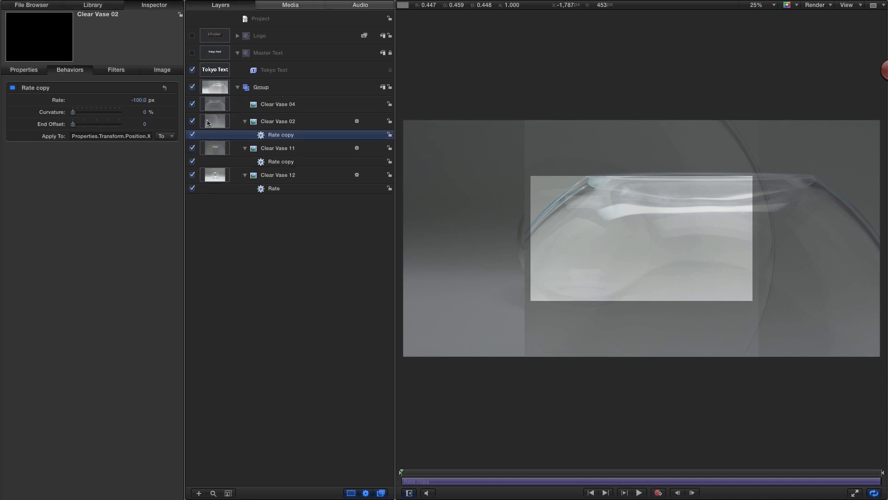
pyautogui.doubleClick(140, 100)
pyautogui.write('-75')
pyautogui.press('Return')
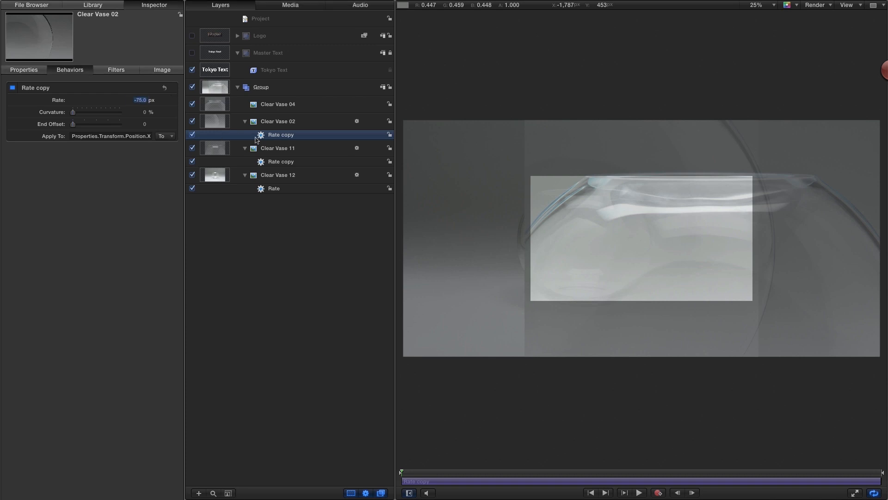
# Step: Copy the Rate behavior from Clear Vase 02 to Clear Vase 04 with a rate of -50 px, and preview the combined motion
pyautogui.moveTo(386, 135); pyautogui.dragTo(217, 105)
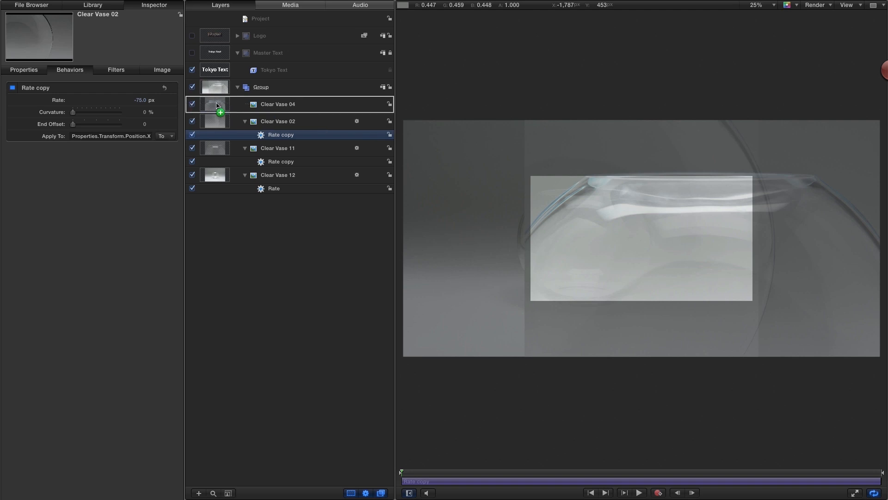
pyautogui.doubleClick(139, 100)
pyautogui.write('-50')
pyautogui.press('Return')
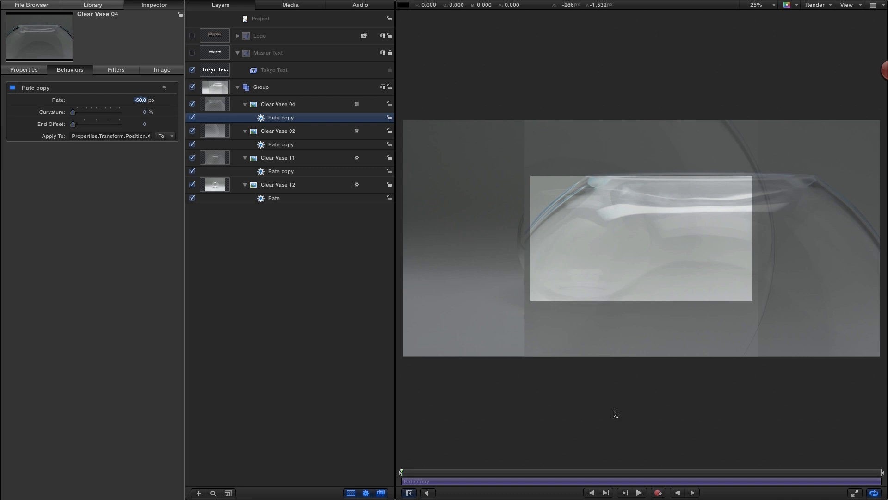
pyautogui.click(640, 493)
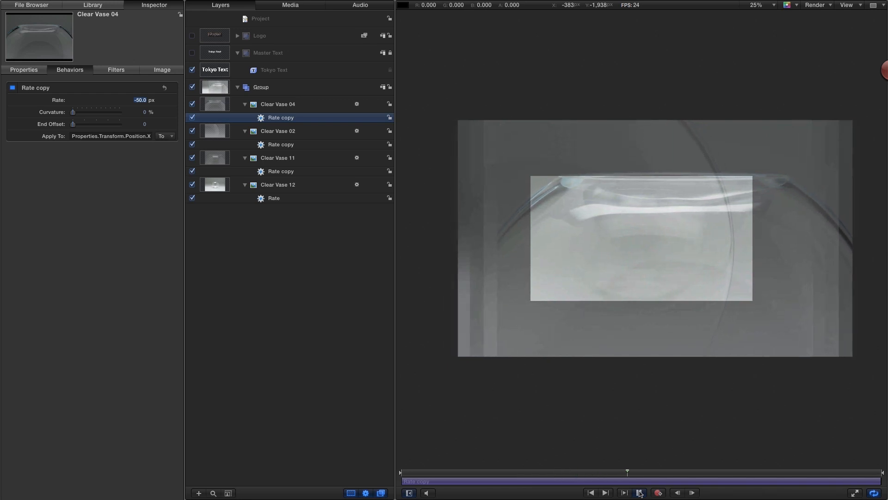
pyautogui.click(639, 492)
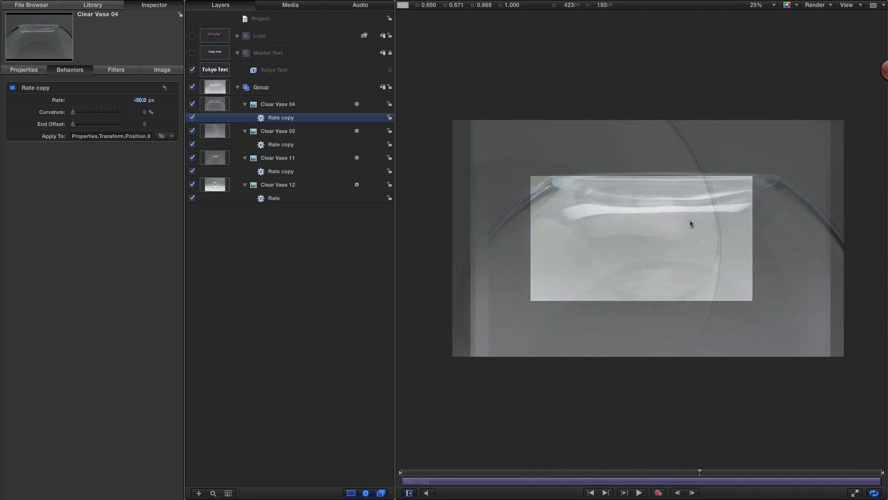
# Step: Apply the Colorize color correction filter from the library to the group holding the vase layers
pyautogui.click(220, 89)
pyautogui.click(94, 6)
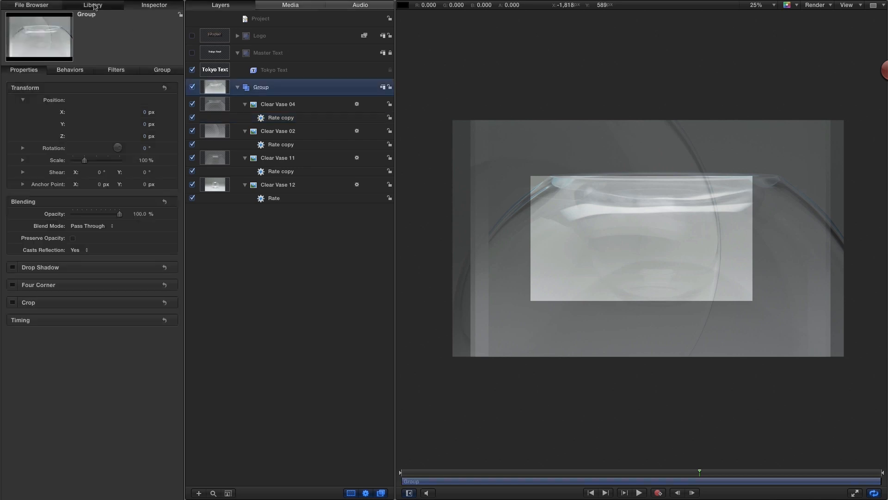
pyautogui.scroll(3, 28, 101)
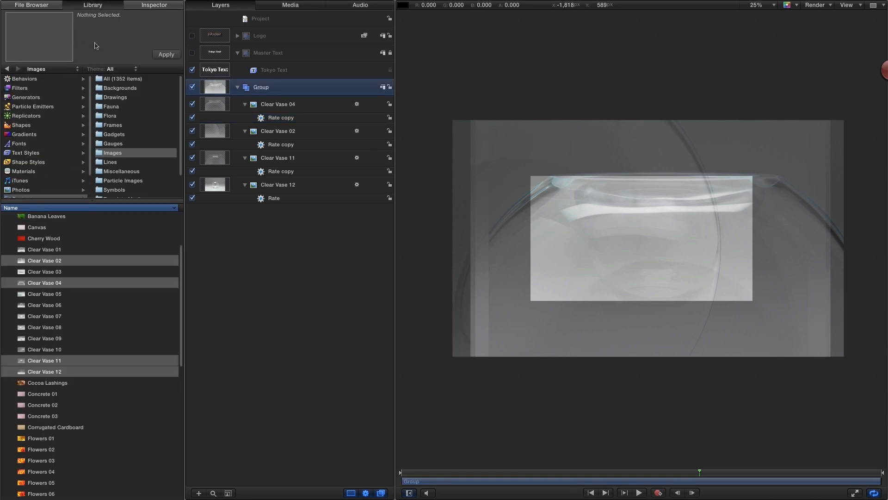
pyautogui.click(25, 88)
pyautogui.click(128, 107)
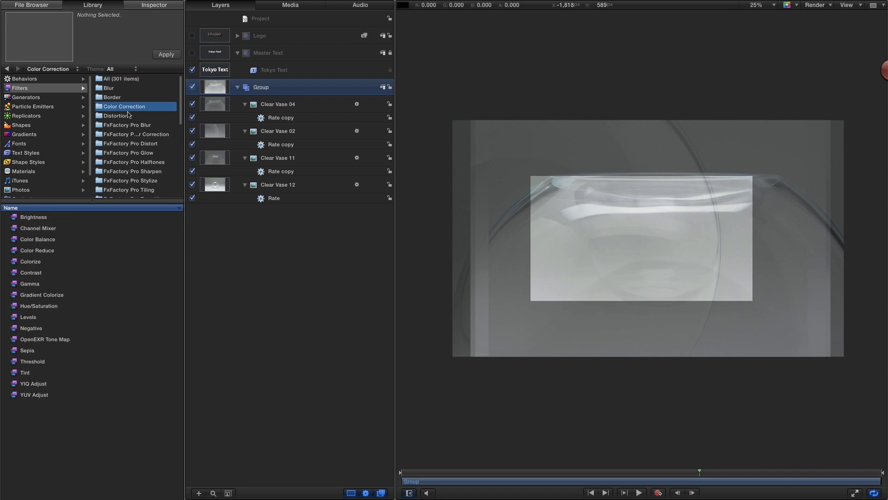
pyautogui.moveTo(14, 261); pyautogui.dragTo(217, 91)
# Step: Set the Colorize filter's Remap Black color to pure black
pyautogui.click(154, 4)
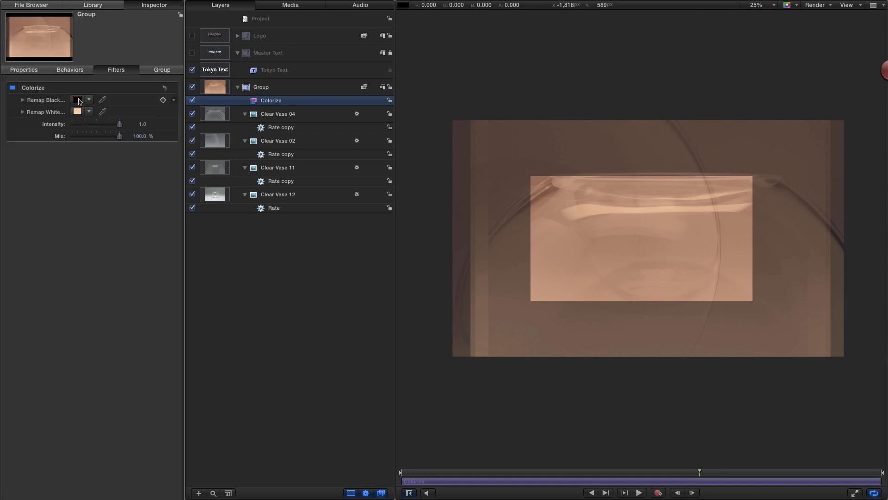
pyautogui.click(78, 101)
pyautogui.moveTo(488, 449); pyautogui.dragTo(552, 452)
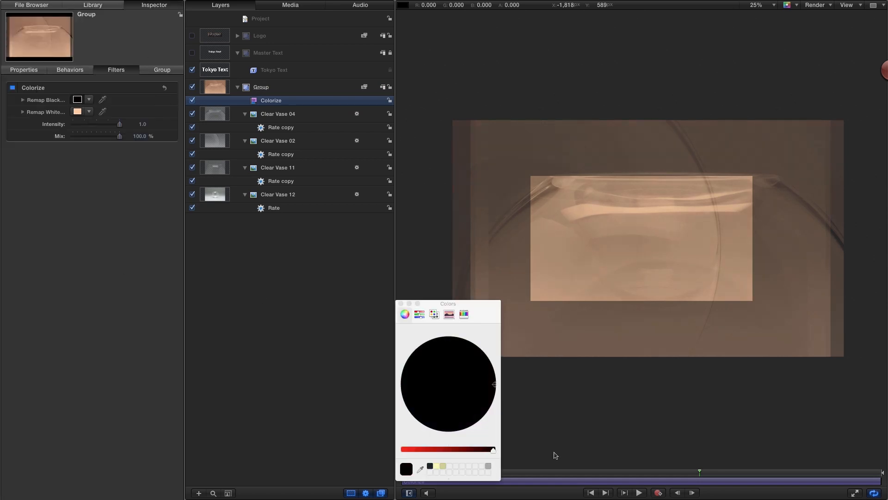
# Step: Set the Colorize filter's Remap White color to a muted, medium-dark blue-violet
pyautogui.click(77, 111)
pyautogui.moveTo(473, 311); pyautogui.dragTo(327, 113)
pyautogui.moveTo(318, 174); pyautogui.dragTo(293, 199)
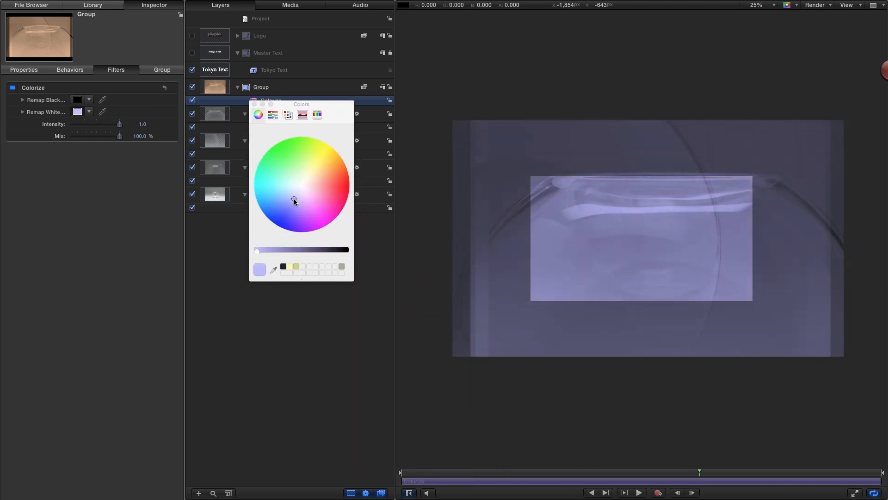
pyautogui.moveTo(257, 249); pyautogui.dragTo(300, 250)
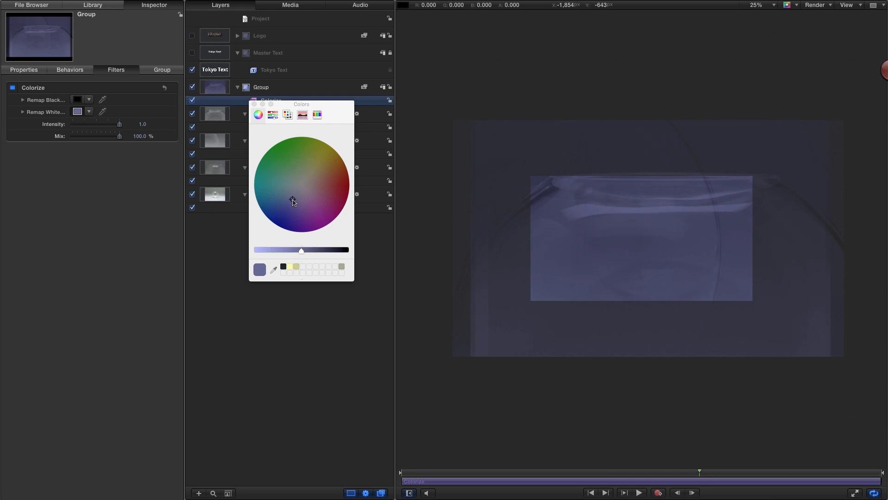
pyautogui.click(254, 104)
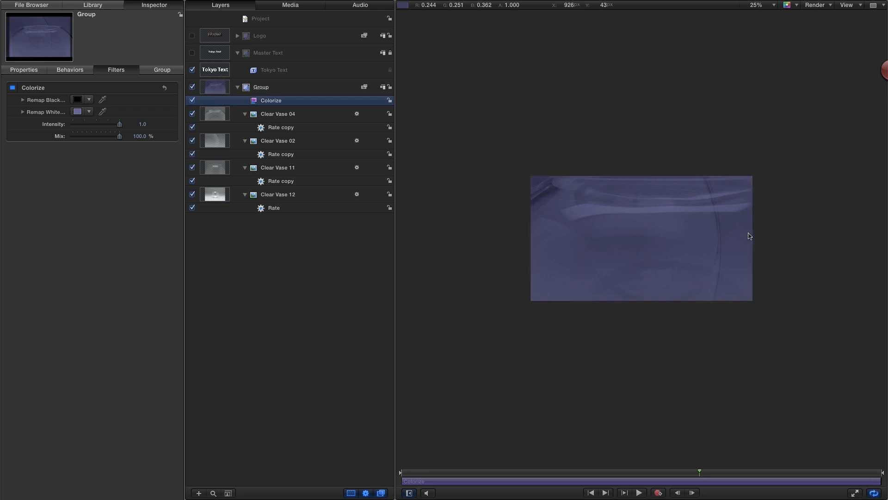
# Step: Show the Logo group again and rename the vase image group as Background
pyautogui.hotkey('shift', 'z')
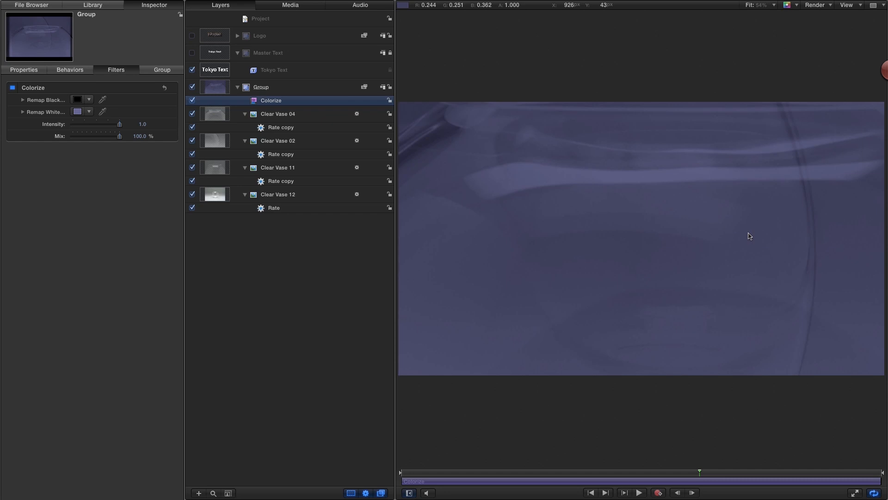
pyautogui.click(192, 35)
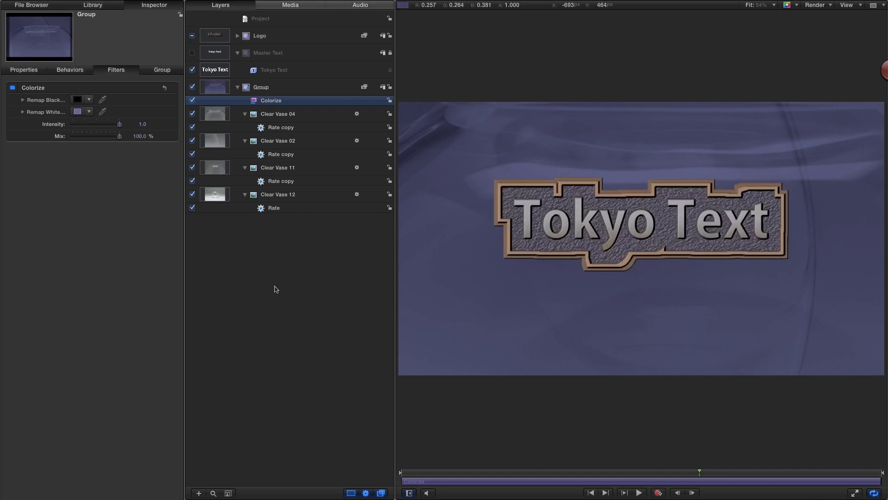
pyautogui.click(262, 88)
pyautogui.click(264, 88)
pyautogui.write('Backg')
pyautogui.press('Return')
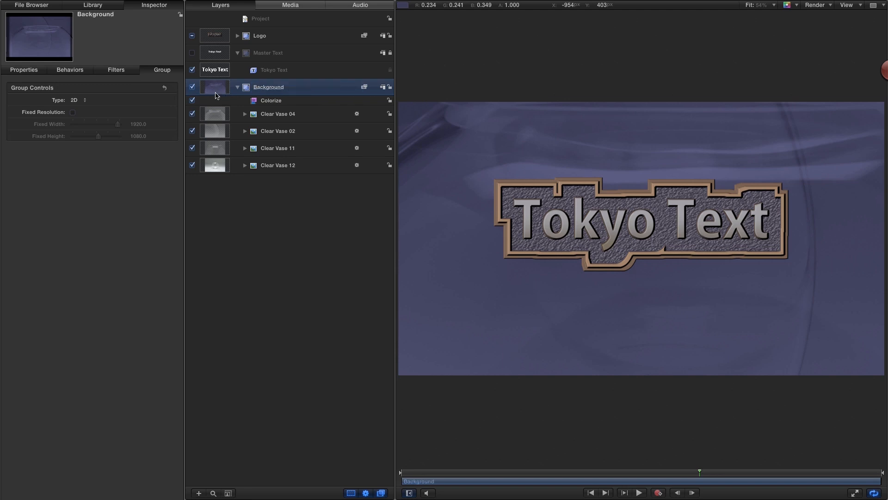
pyautogui.click(237, 87)
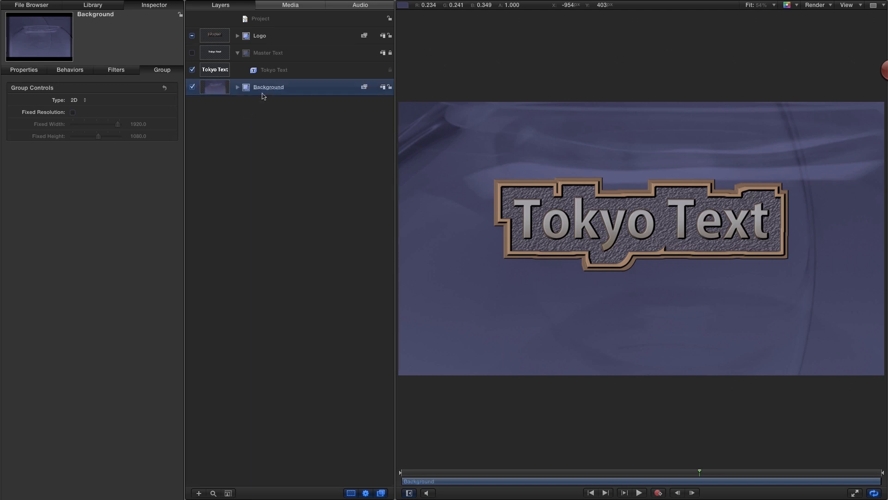
# Step: Select the Logo group, activate the Rectangle tool and show its HUD clear of the layer list
pyautogui.click(237, 36)
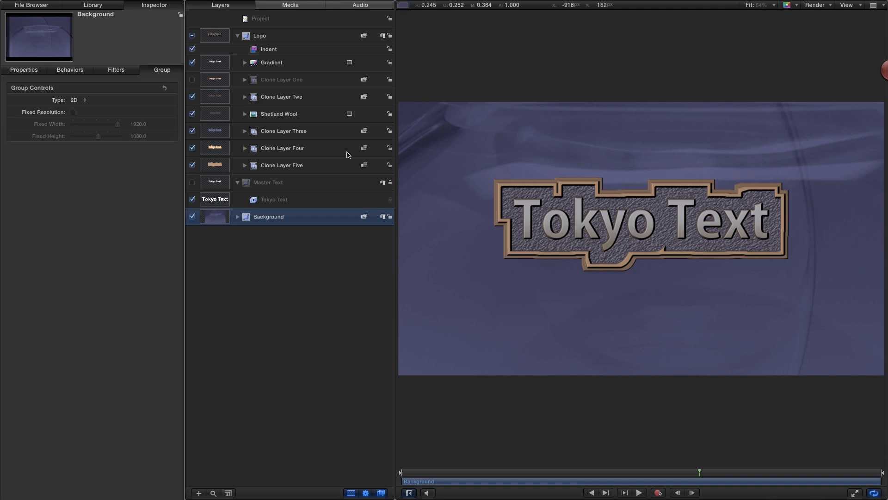
pyautogui.click(220, 34)
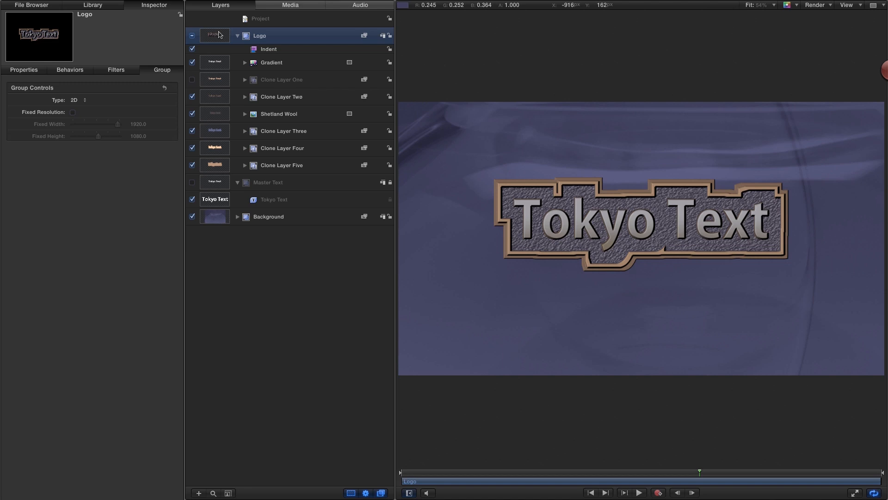
pyautogui.click(251, 476)
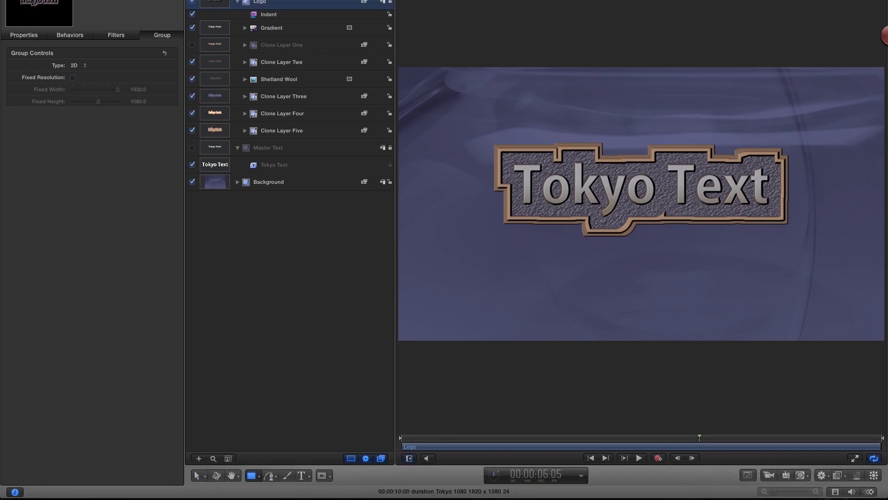
pyautogui.click(243, 5)
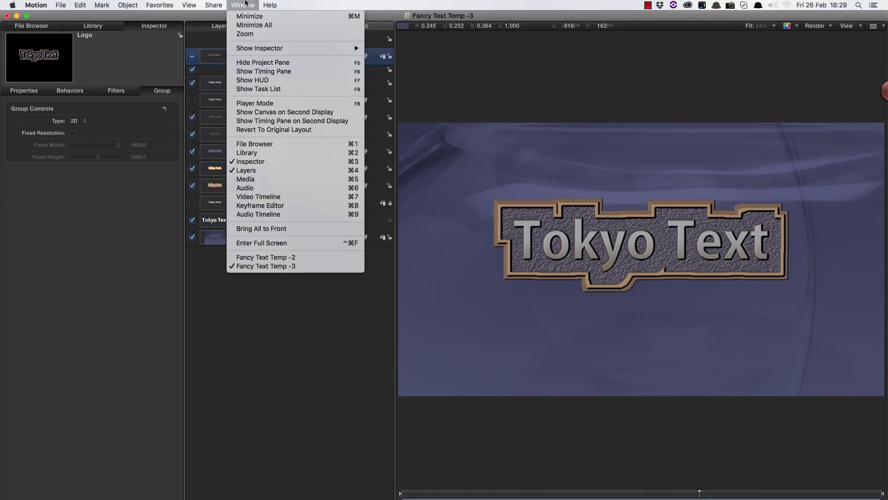
pyautogui.click(268, 80)
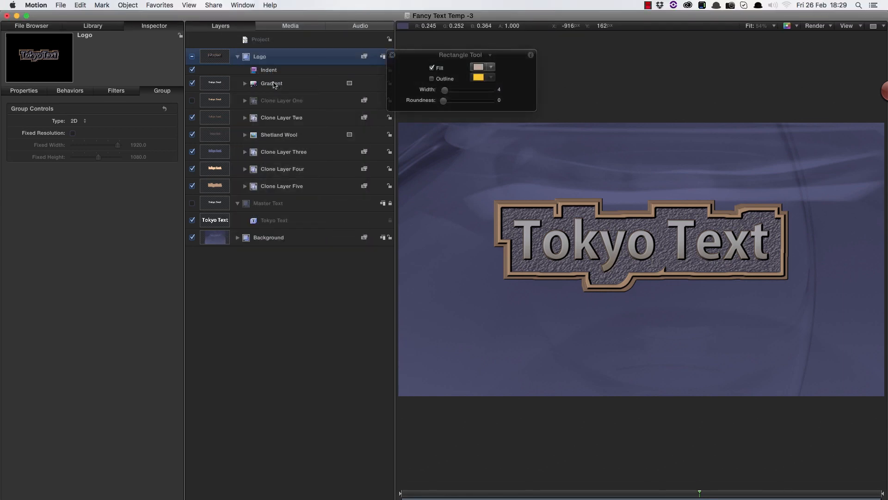
pyautogui.moveTo(468, 57); pyautogui.dragTo(595, 48)
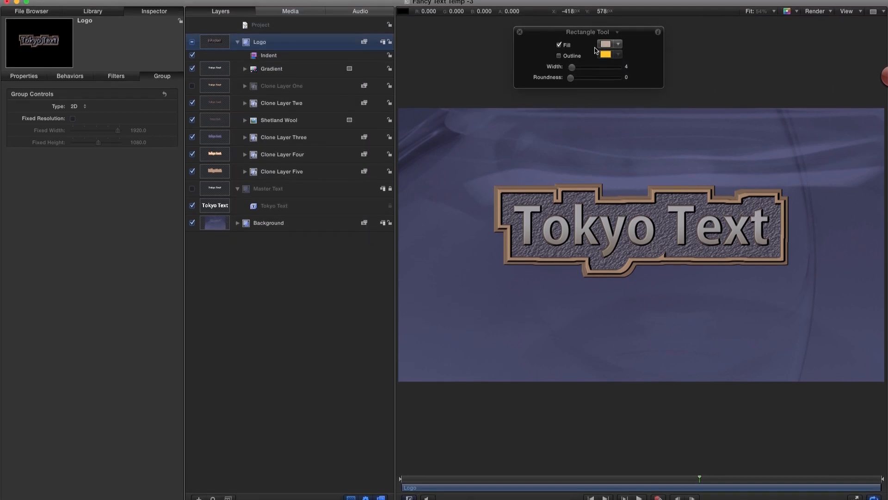
# Step: Set the Rectangle tool's fill color by sampling the brown border of the logo
pyautogui.click(605, 41)
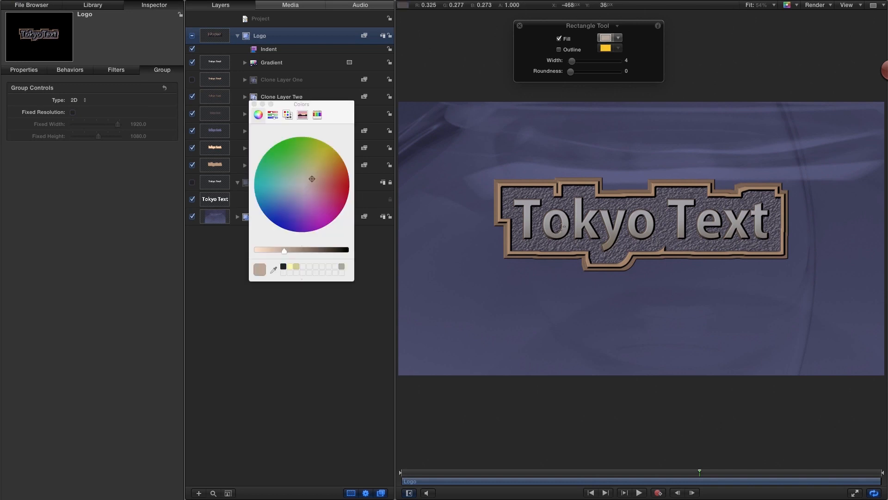
pyautogui.click(273, 270)
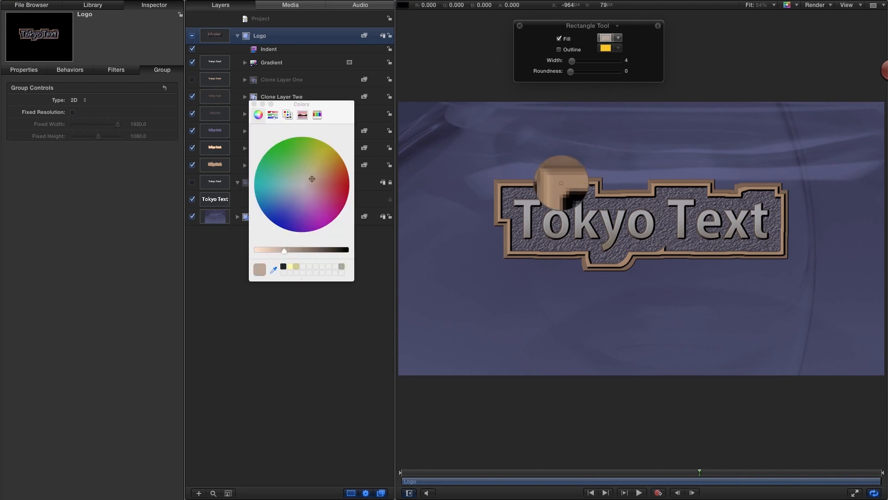
pyautogui.click(561, 183)
pyautogui.click(606, 38)
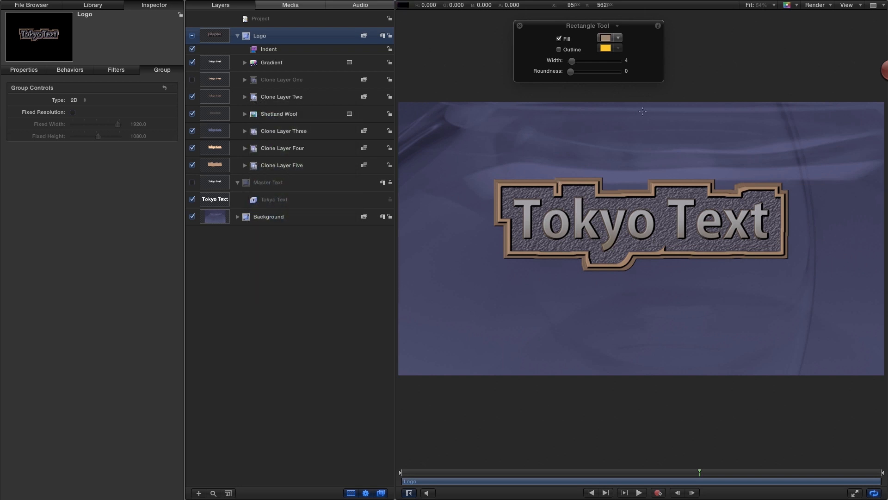
# Step: Draw a thin vertical rectangle about 8 px wide and 1331 px tall through the logo, and close the HUD
pyautogui.moveTo(560, 27); pyautogui.dragTo(135, 226)
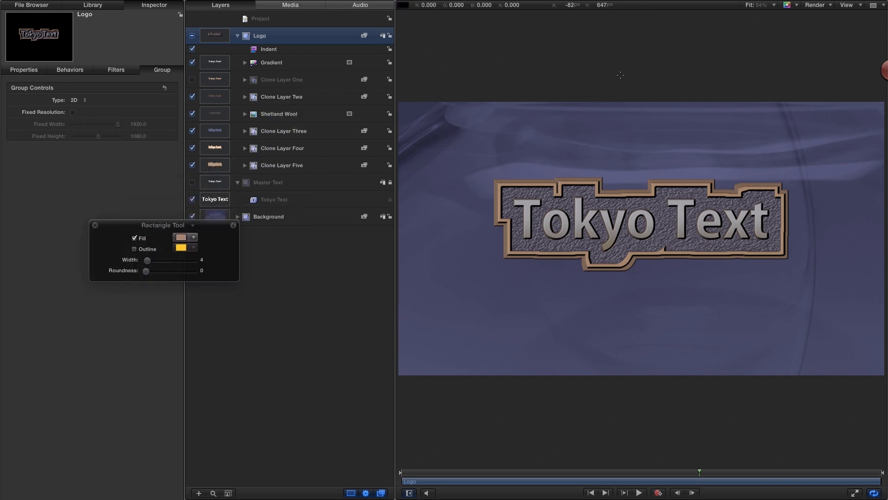
pyautogui.moveTo(620, 75); pyautogui.dragTo(621, 413)
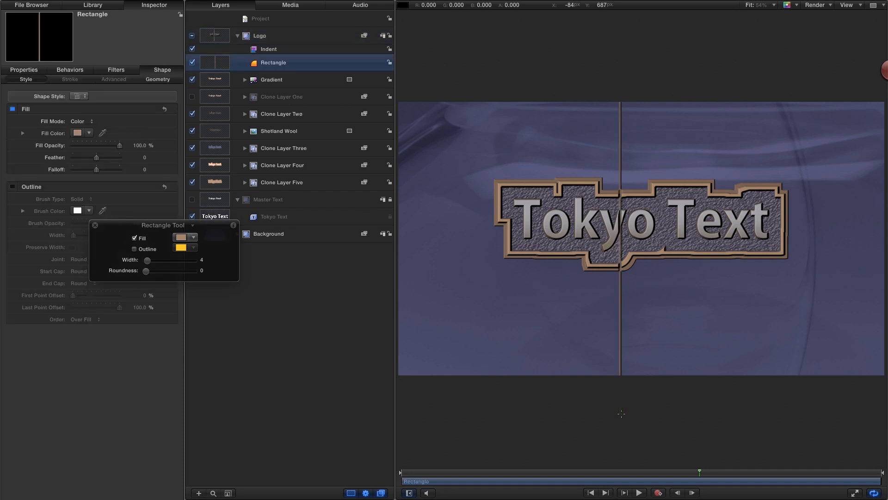
pyautogui.click(96, 226)
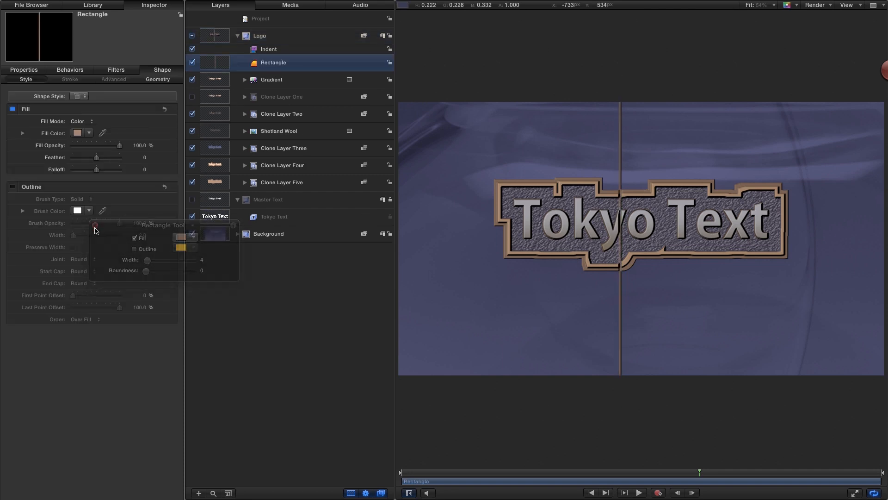
# Step: Set the rectangle's width to 10 and its height to 2500
pyautogui.click(159, 80)
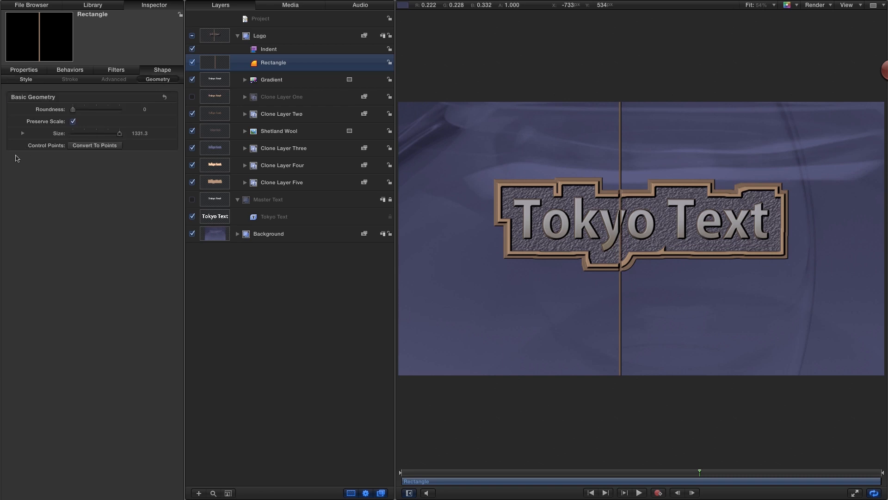
pyautogui.click(23, 133)
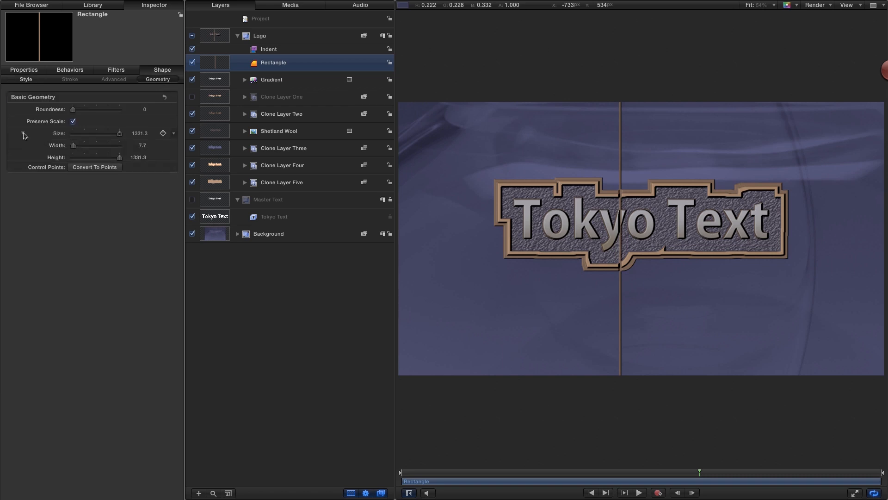
pyautogui.click(144, 148)
pyautogui.write('10')
pyautogui.press('Return')
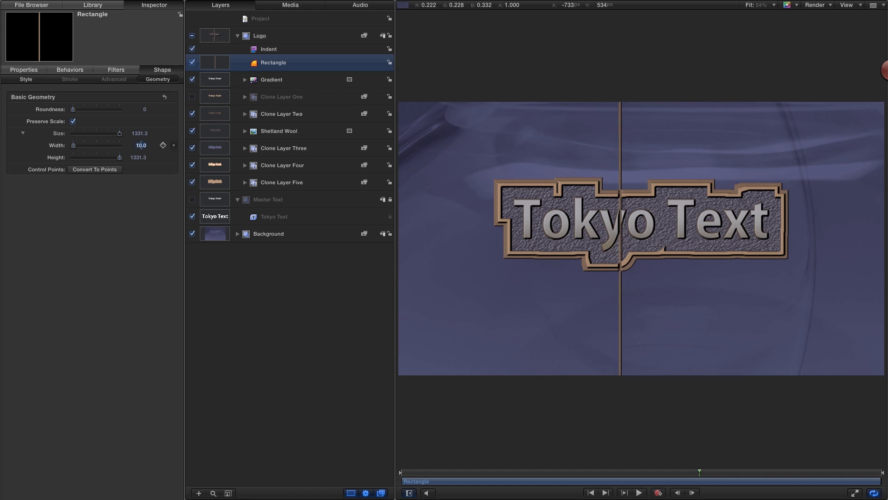
pyautogui.click(138, 158)
pyautogui.write('2500')
pyautogui.press('Return')
pyautogui.click(214, 85)
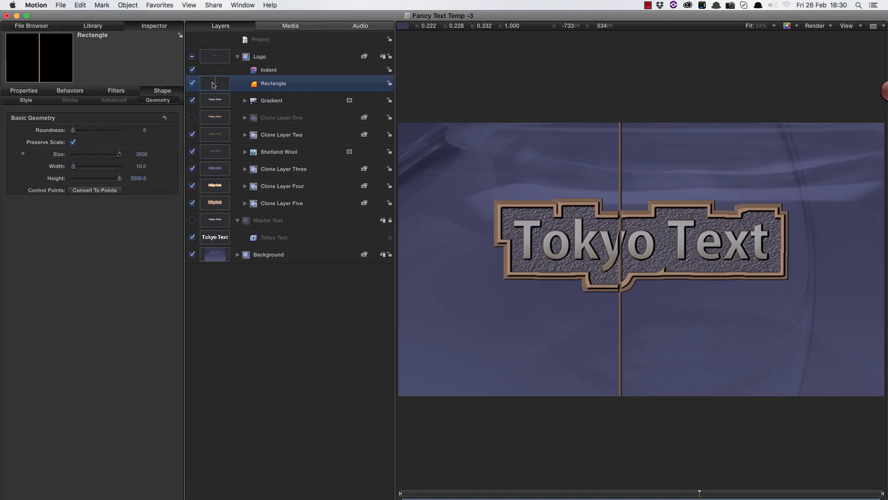
# Step: Send the vertical rectangle to the back of the Logo group and reset its Transform settings
pyautogui.click(128, 5)
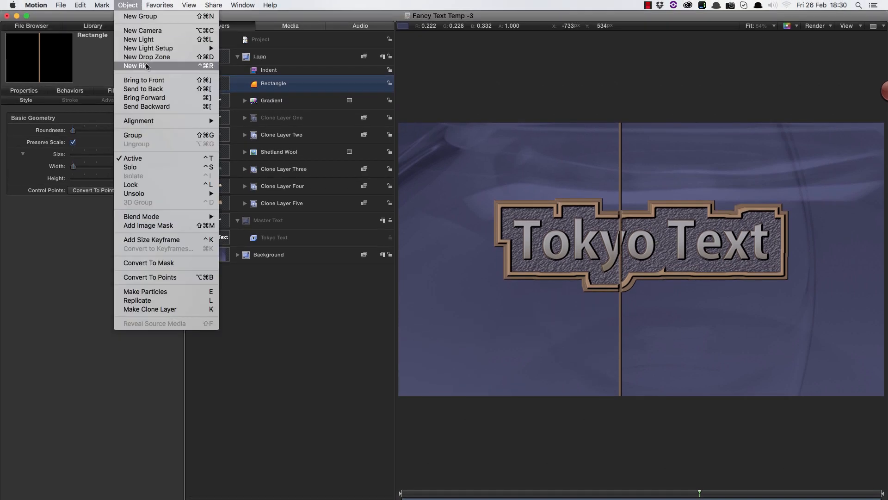
pyautogui.click(155, 89)
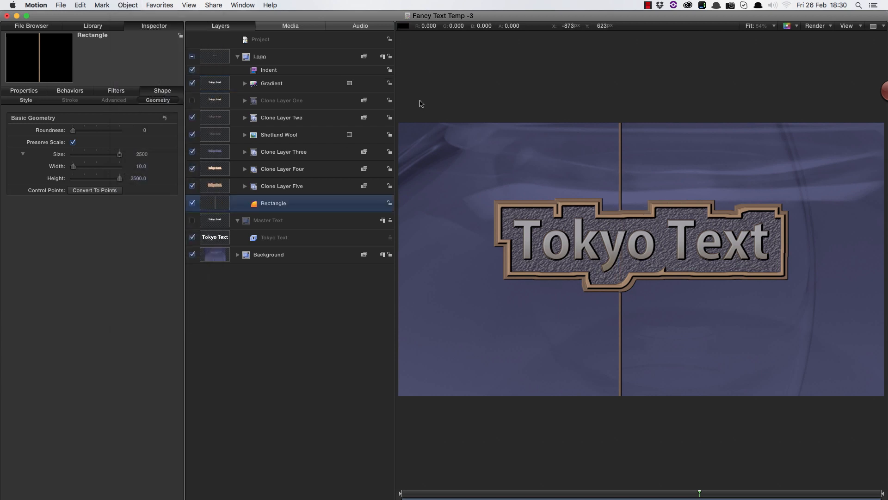
pyautogui.click(21, 92)
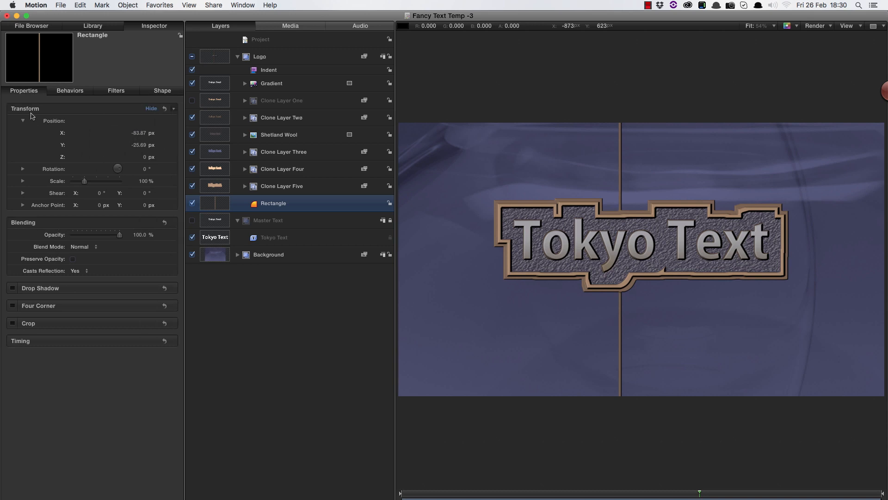
pyautogui.click(164, 109)
# Step: Make a clone layer of the vertical rectangle and set its X position to -565 px
pyautogui.click(210, 203)
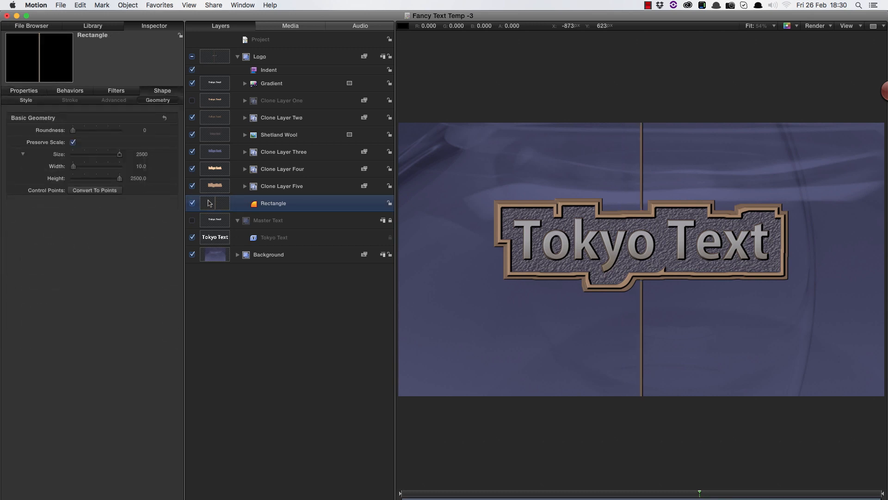
pyautogui.rightClick(209, 203)
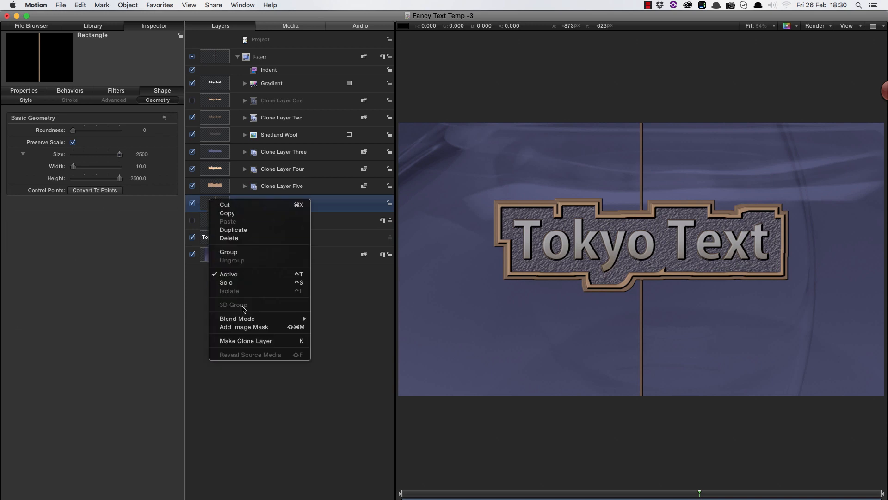
pyautogui.click(251, 342)
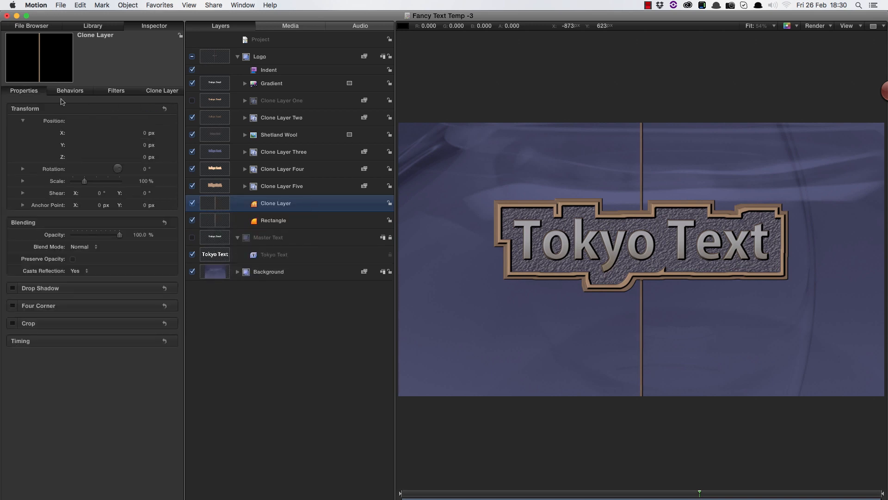
pyautogui.click(146, 134)
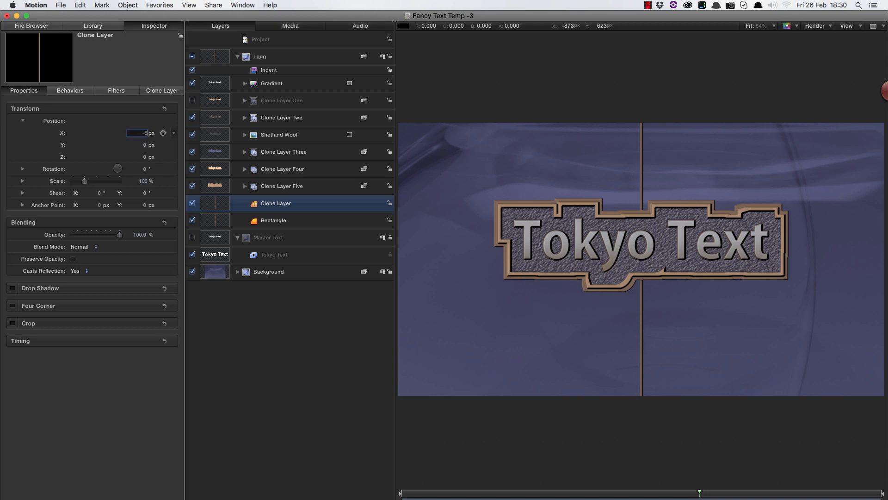
pyautogui.write('-565')
pyautogui.press('Return')
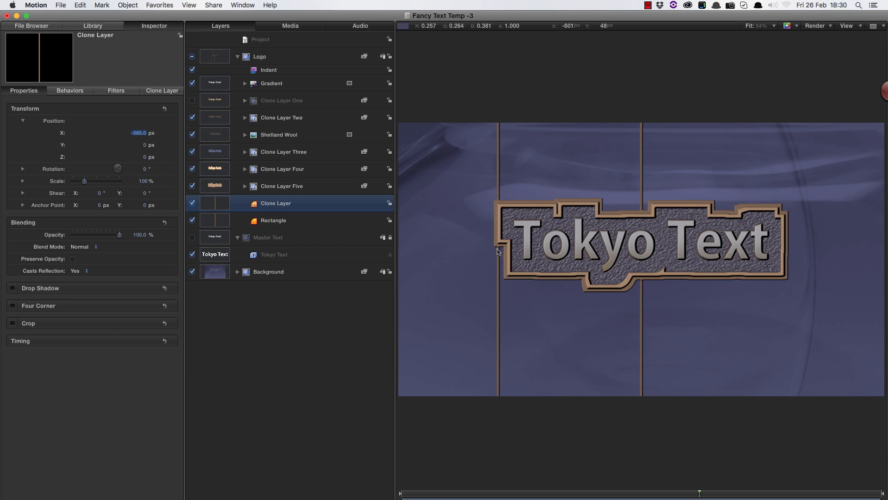
# Step: Duplicate the cloned bar and set the copy's X position to 565 px
pyautogui.rightClick(215, 202)
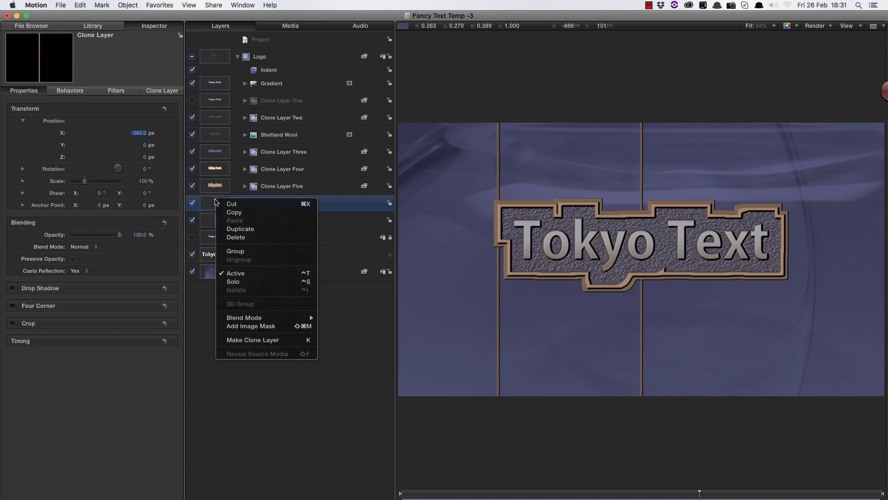
pyautogui.click(237, 230)
pyautogui.click(139, 133)
pyautogui.write('565')
pyautogui.press('Return')
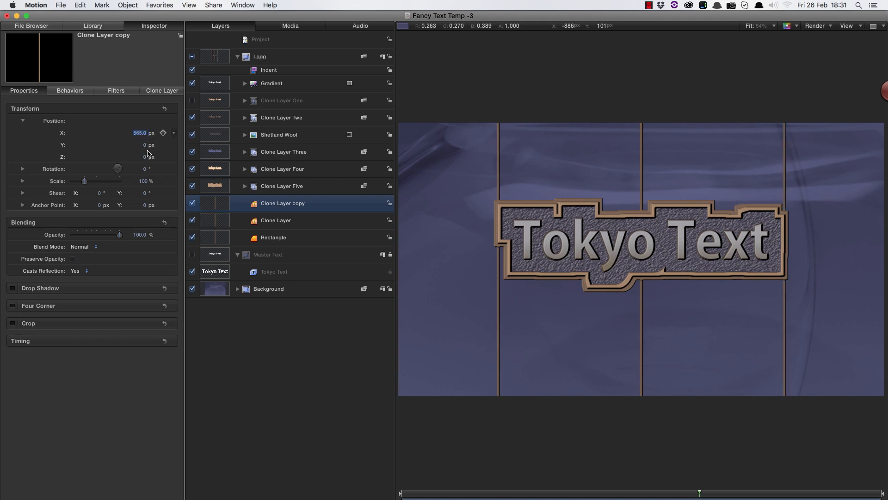
# Step: Duplicate the bar at the logo's right edge and set the copy's rotation to 90°
pyautogui.rightClick(216, 203)
pyautogui.click(238, 230)
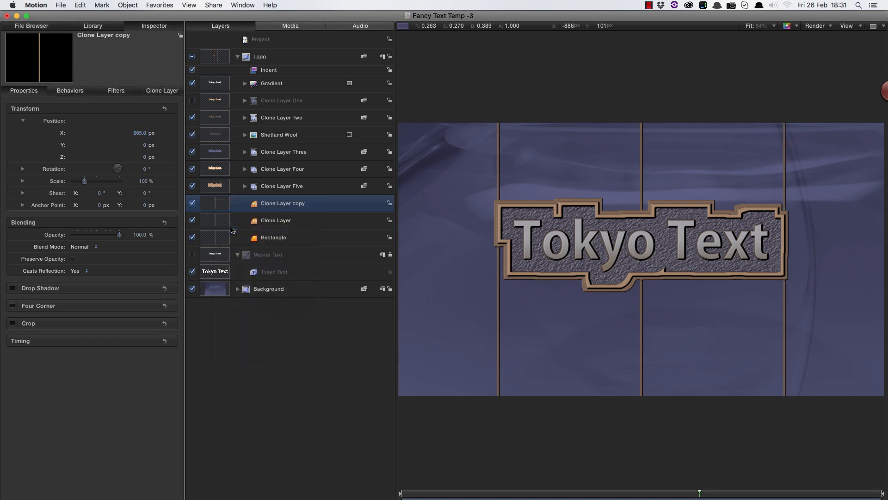
pyautogui.click(144, 169)
pyautogui.press('Return')
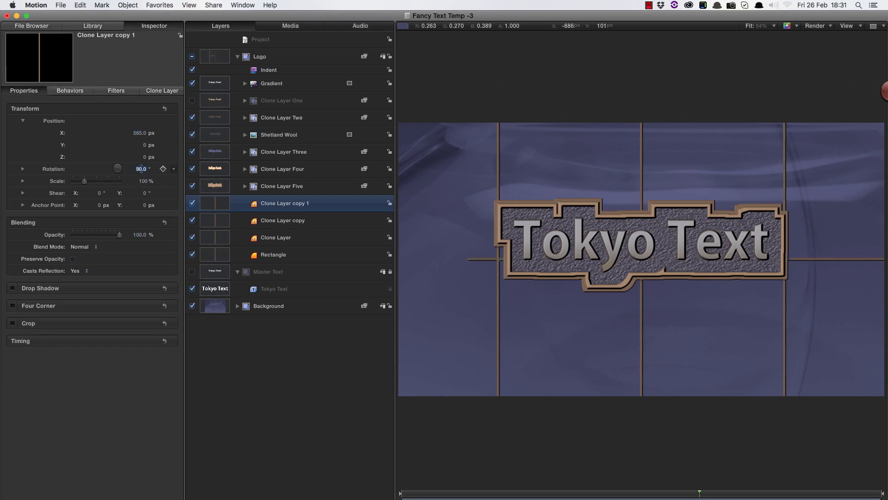
# Step: Position the horizontal bar below the logo at X 0 px and Y -150 px
pyautogui.click(137, 134)
pyautogui.write('0')
pyautogui.press('Return')
pyautogui.click(145, 145)
pyautogui.write('-150')
pyautogui.press('Return')
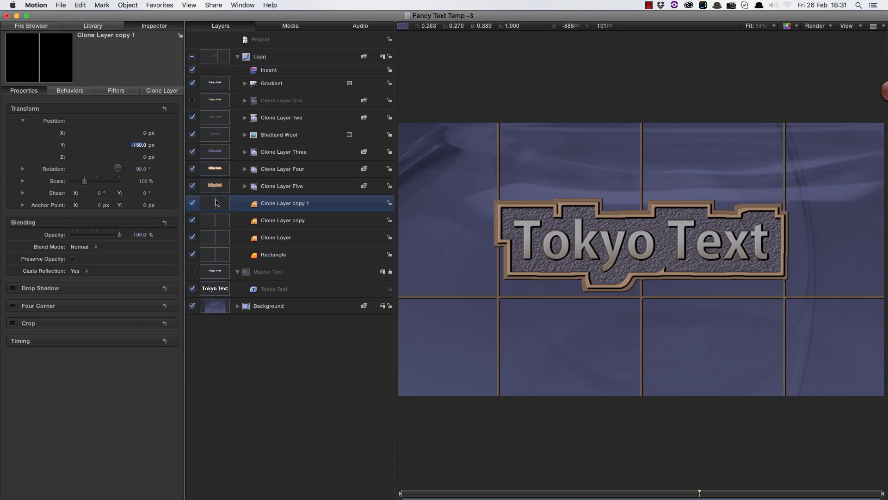
# Step: Duplicate the horizontal bar and set the copy's Y position to 270 px
pyautogui.rightClick(216, 203)
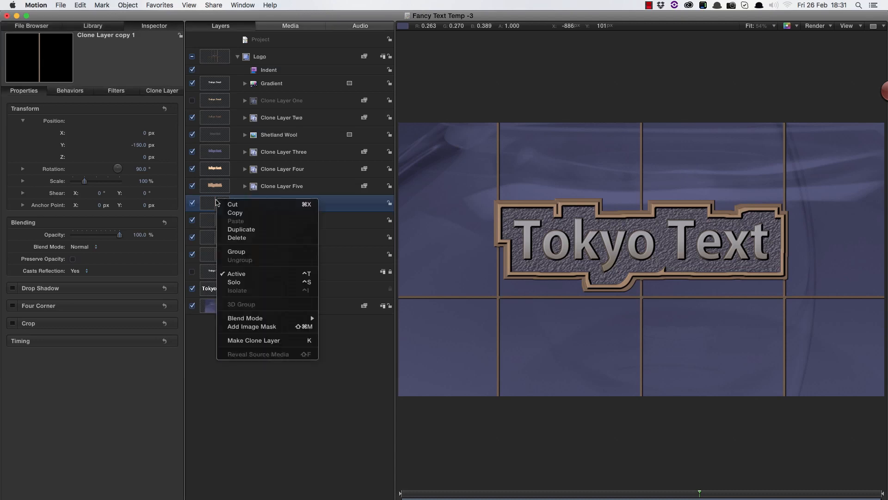
pyautogui.click(240, 228)
pyautogui.click(141, 146)
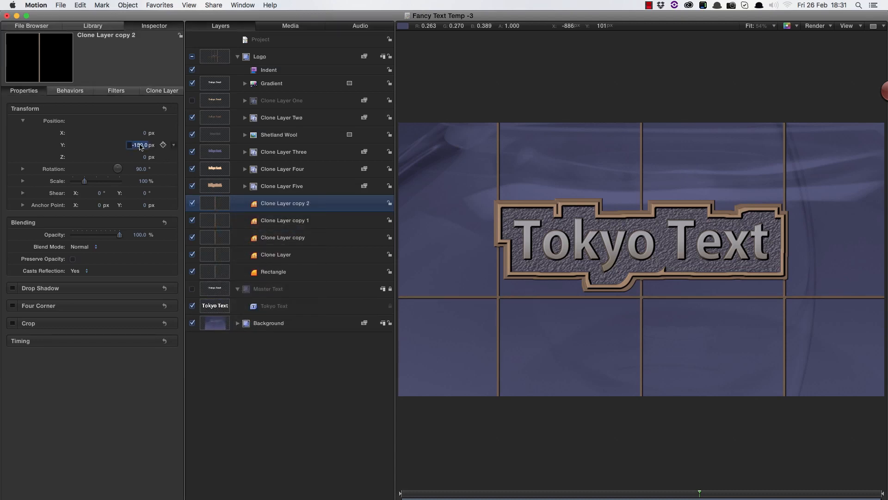
pyautogui.write('270')
pyautogui.press('Return')
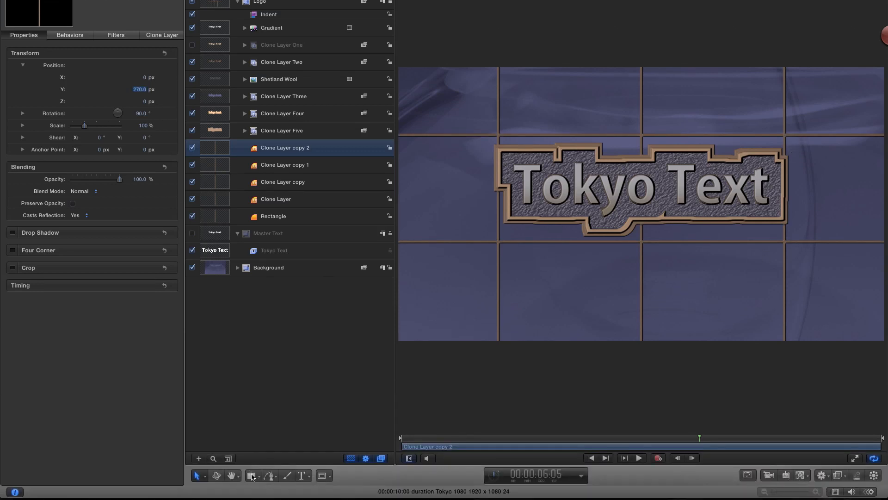
# Step: Draw a small square about 29 px in size where the left and upper bars cross, positioned at X -565, Y 270 px
pyautogui.click(251, 475)
pyautogui.moveTo(494, 130); pyautogui.dragTo(501, 138)
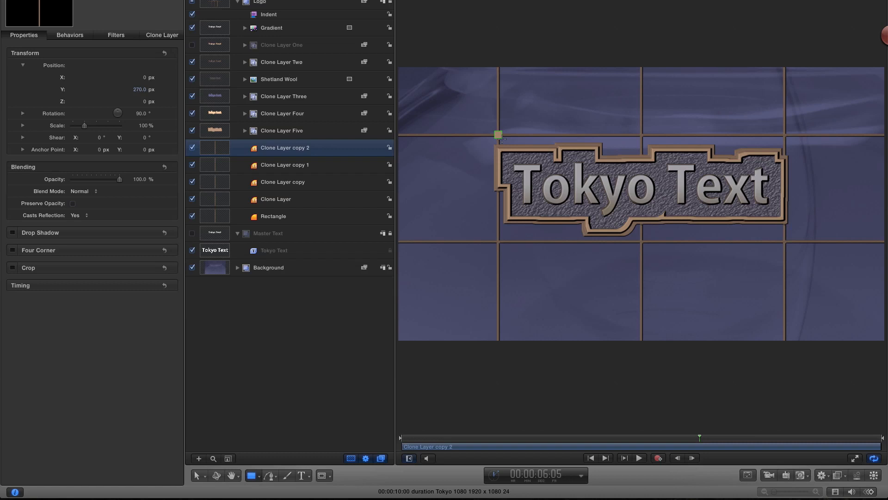
pyautogui.moveTo(500, 138); pyautogui.dragTo(501, 137)
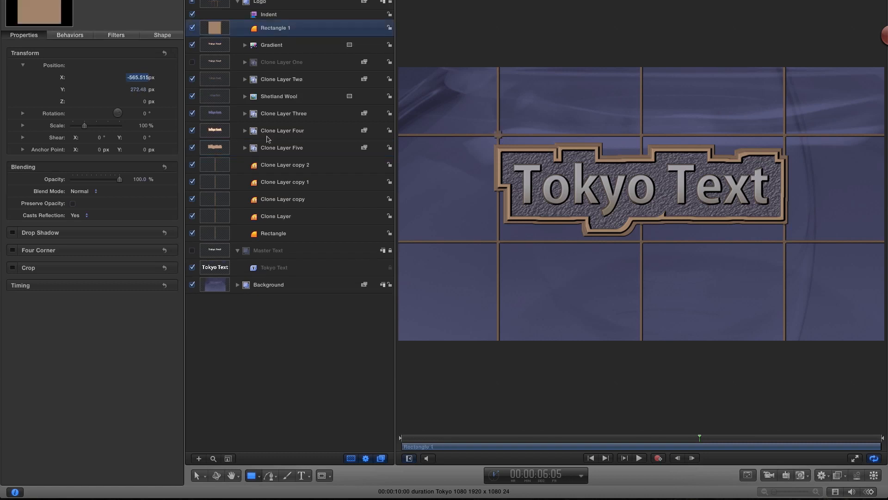
pyautogui.write('-565')
pyautogui.press('Tab')
pyautogui.write('2')
pyautogui.press('Return')
# Step: Set the small square's size to 25 and send it to the back of the Logo group
pyautogui.click(162, 35)
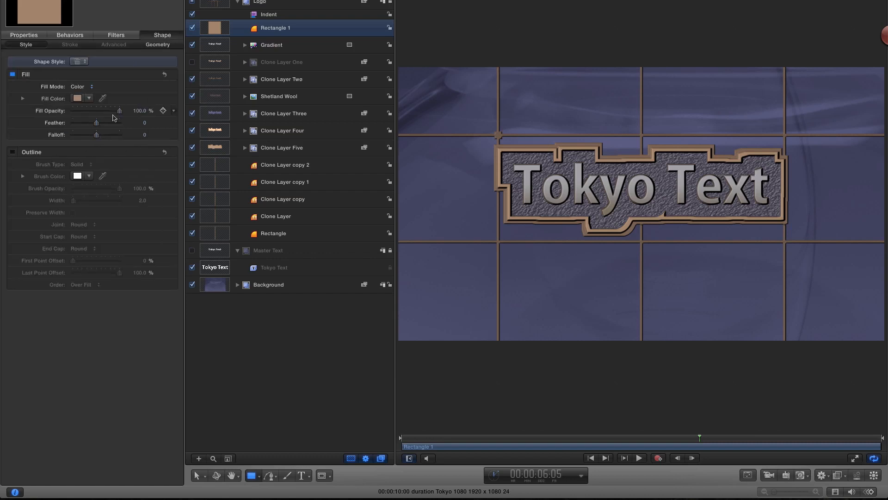
pyautogui.click(160, 45)
pyautogui.click(141, 99)
pyautogui.write('25')
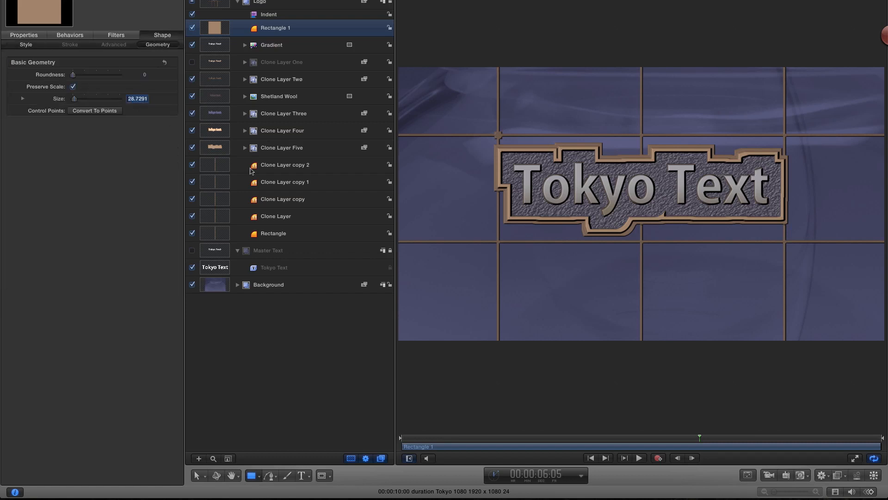
pyautogui.press('Return')
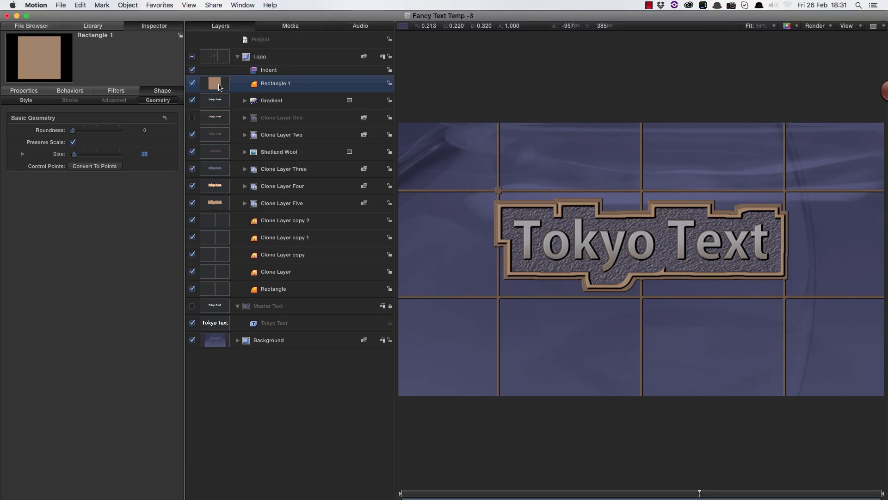
pyautogui.click(123, 4)
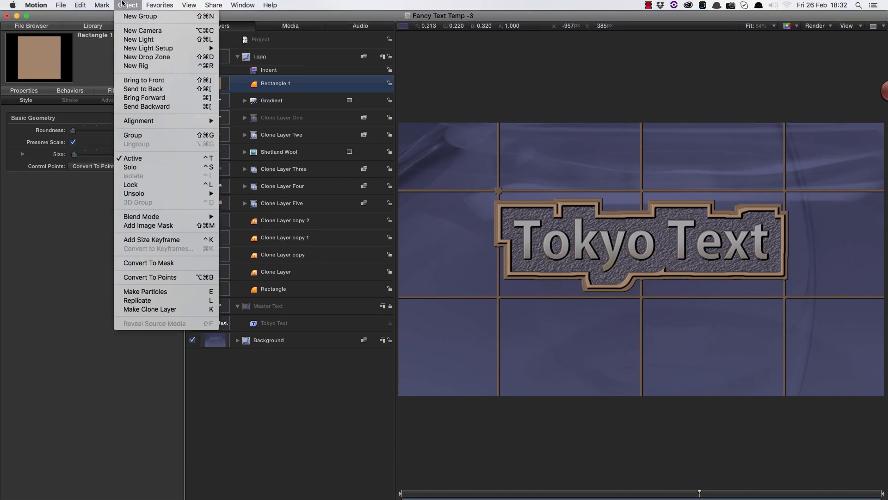
pyautogui.click(146, 88)
# Step: Make a clone layer of the small square and set its X position to 0 px
pyautogui.rightClick(213, 288)
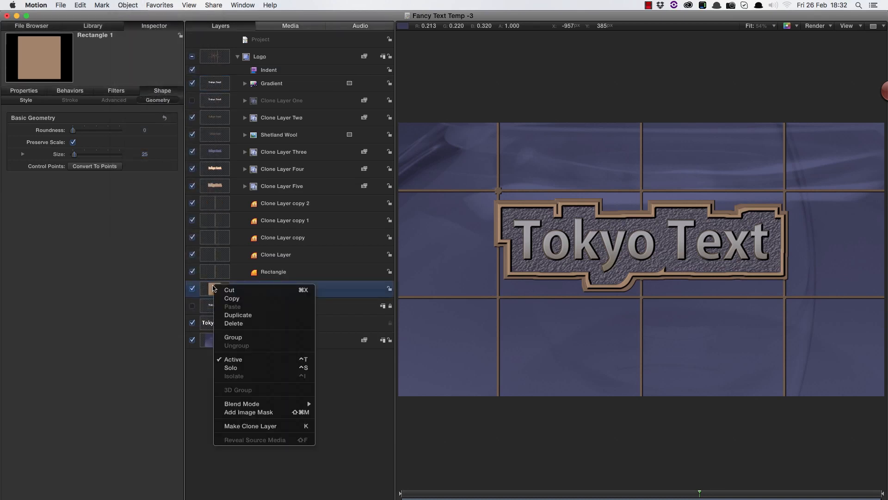
pyautogui.click(245, 426)
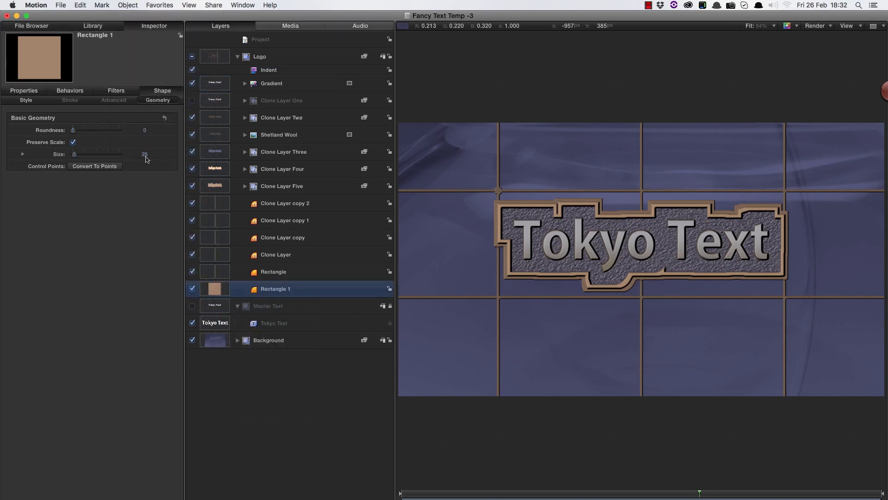
pyautogui.click(25, 91)
pyautogui.click(138, 133)
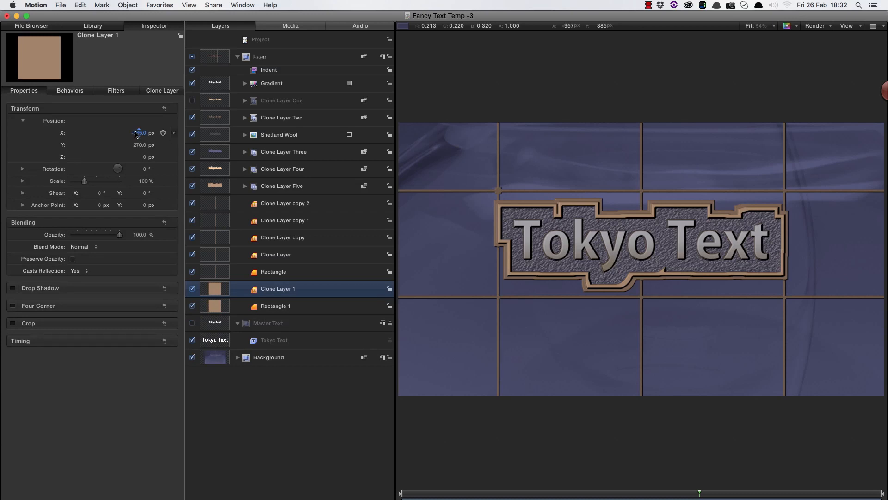
pyautogui.click(139, 133)
pyautogui.write('0')
pyautogui.press('Return')
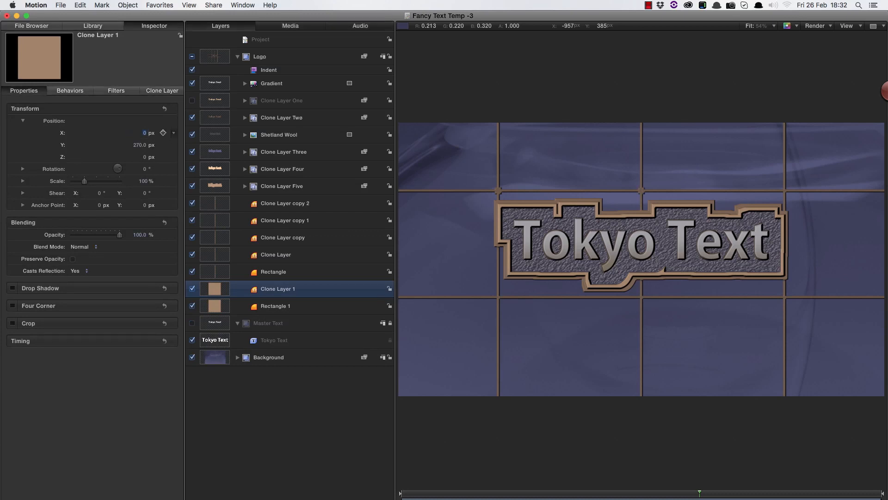
# Step: Make another clone layer from Clone Layer 1 and open its X position for editing
pyautogui.rightClick(215, 292)
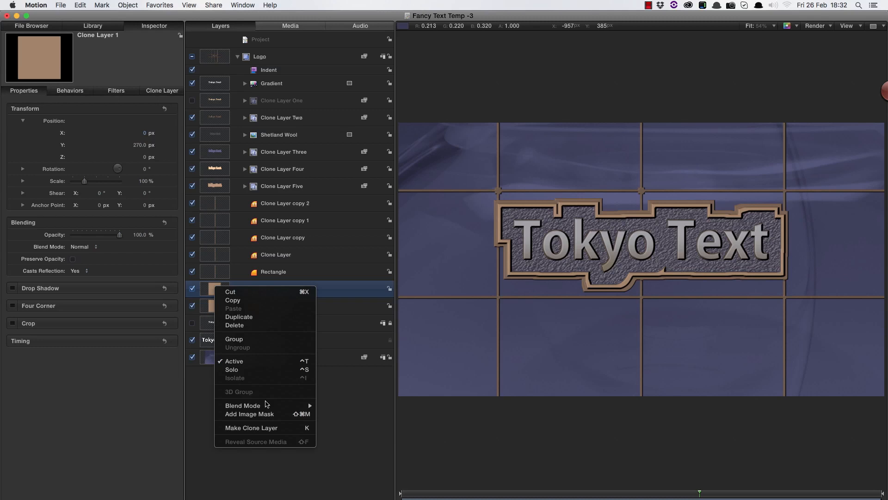
pyautogui.click(272, 429)
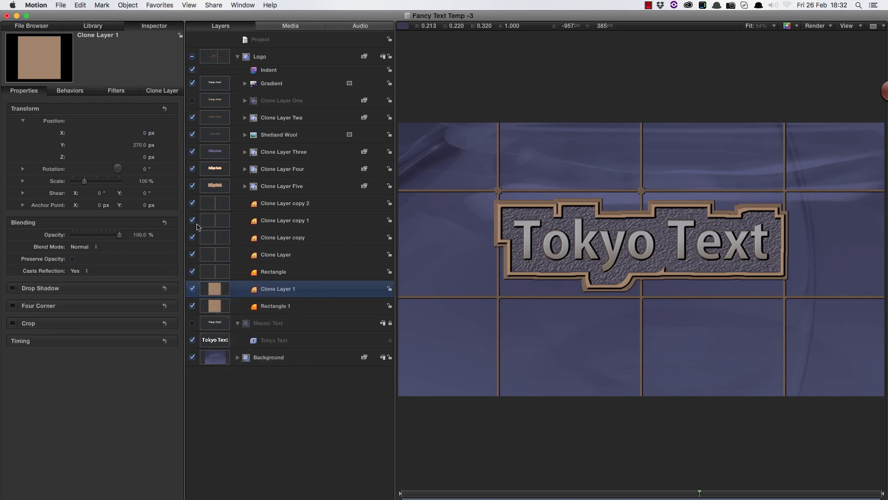
pyautogui.click(147, 134)
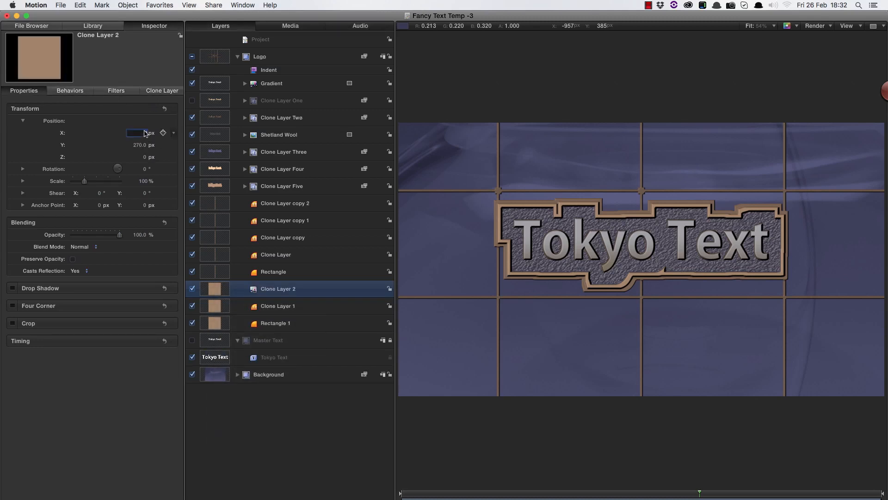
# Step: Set Clone Layer 2's X position to 565 px, and make a clone of it with Y position -150 px
pyautogui.write('565')
pyautogui.press('Return')
pyautogui.rightClick(216, 292)
pyautogui.click(260, 431)
pyautogui.click(139, 144)
pyautogui.write('-150')
pyautogui.press('Return')
# Step: Make a clone layer of Clone Layer 3 and set the new clone's X position to 0 px
pyautogui.rightClick(206, 291)
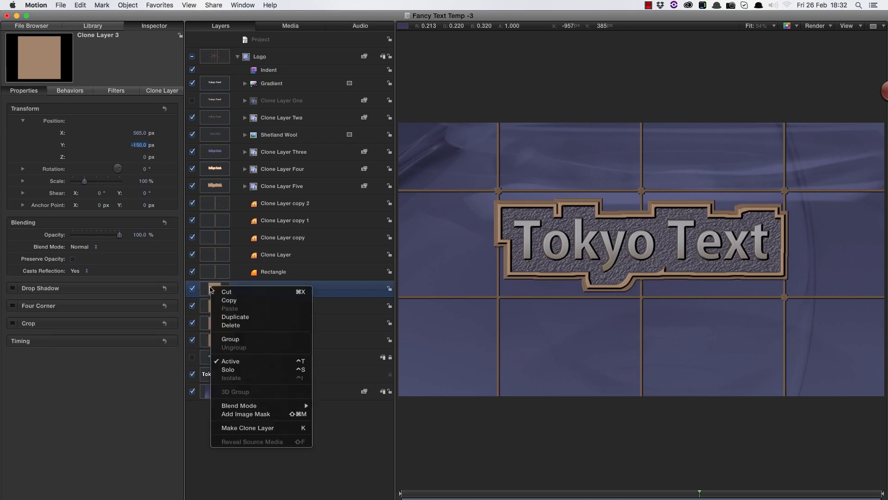
pyautogui.click(250, 427)
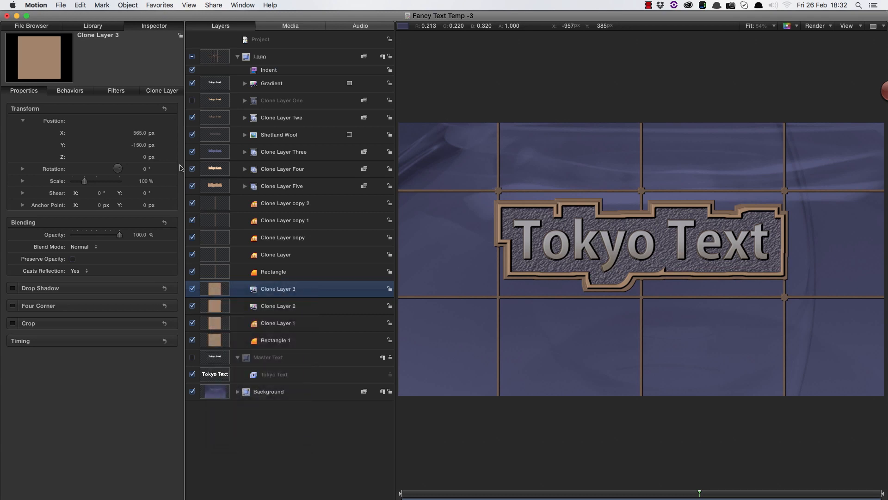
pyautogui.click(139, 133)
pyautogui.write('0')
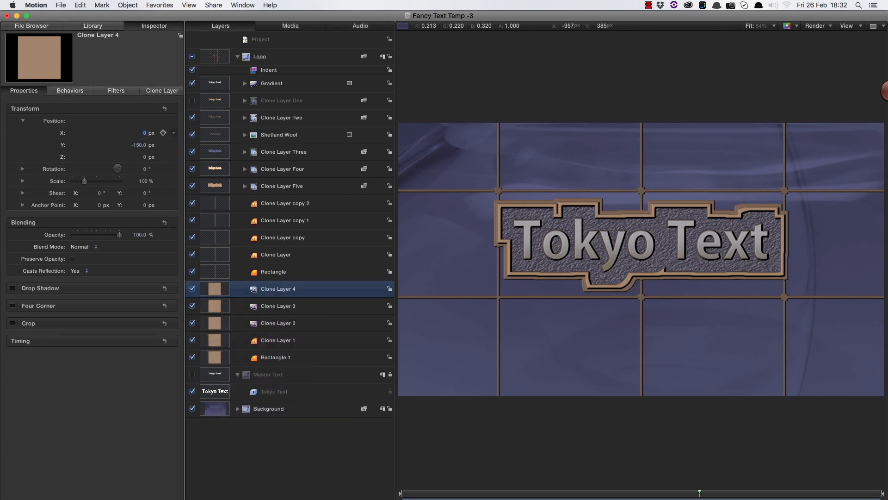
# Step: Make a clone layer of Clone Layer 4 and set the new clone's X position to -565 px
pyautogui.rightClick(221, 298)
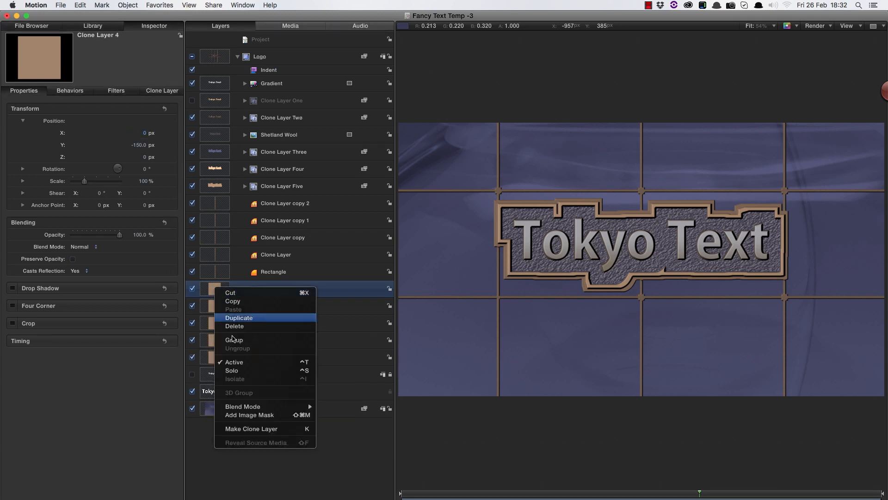
pyautogui.click(284, 429)
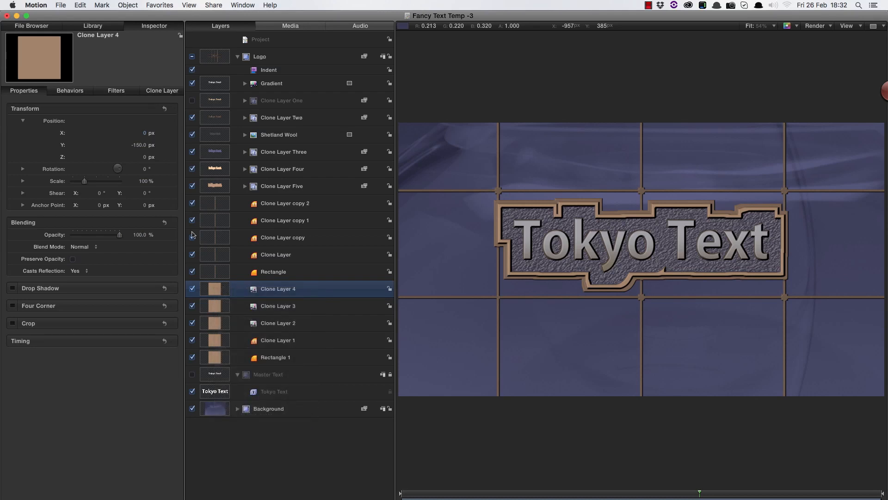
pyautogui.click(141, 134)
pyautogui.press('Return')
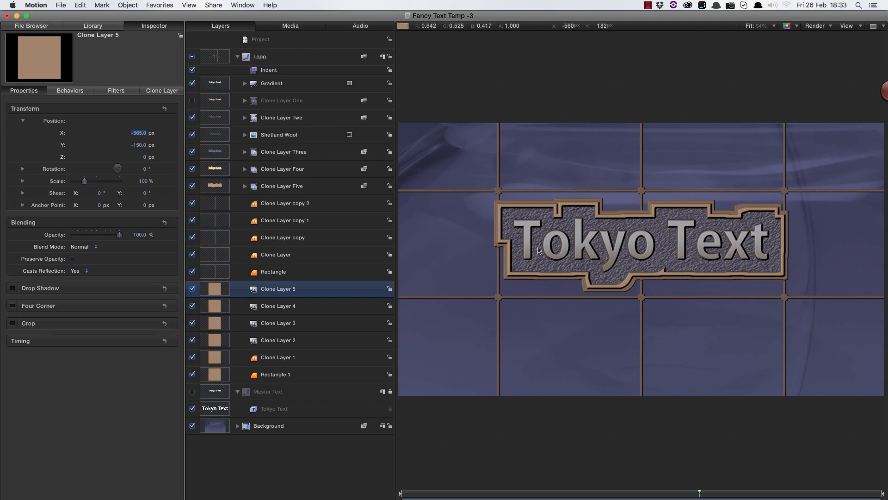
# Step: Collapse the Logo group and create a new empty group directly above the Background group
pyautogui.click(237, 57)
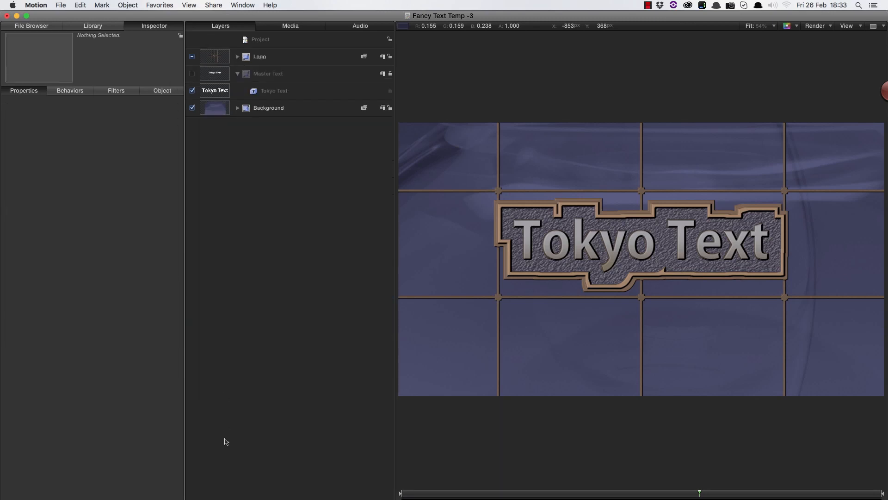
pyautogui.click(218, 109)
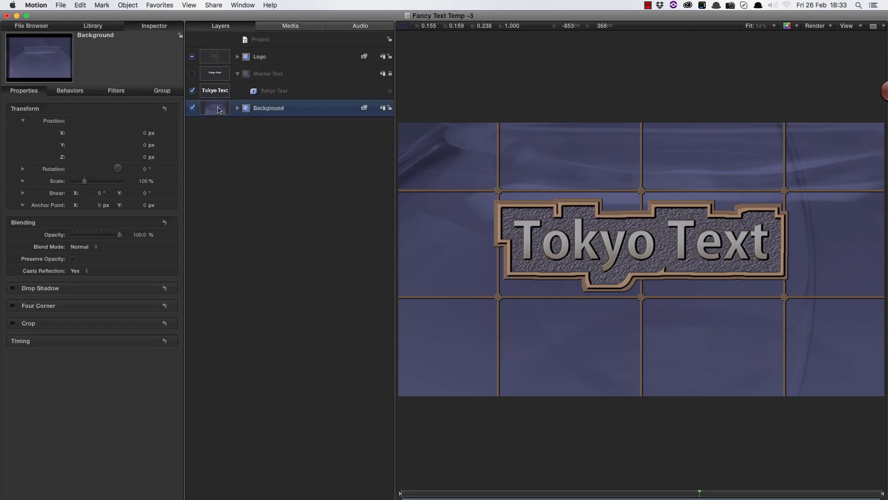
pyautogui.click(130, 5)
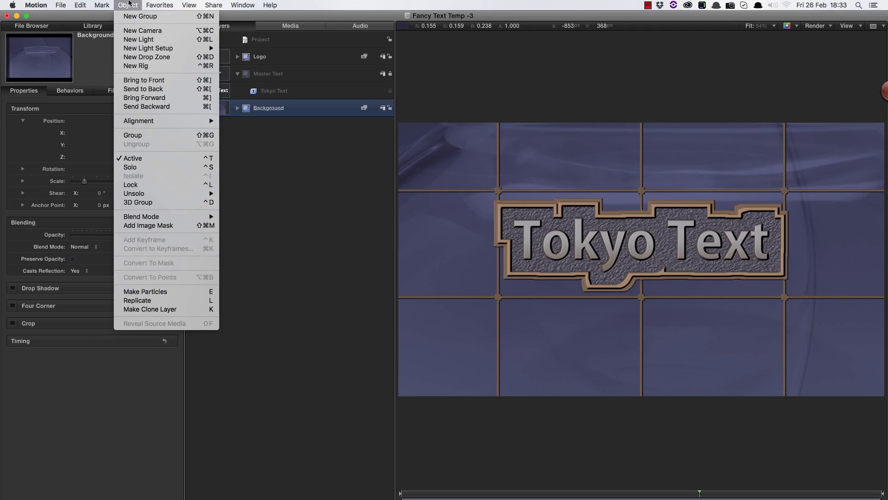
pyautogui.click(135, 17)
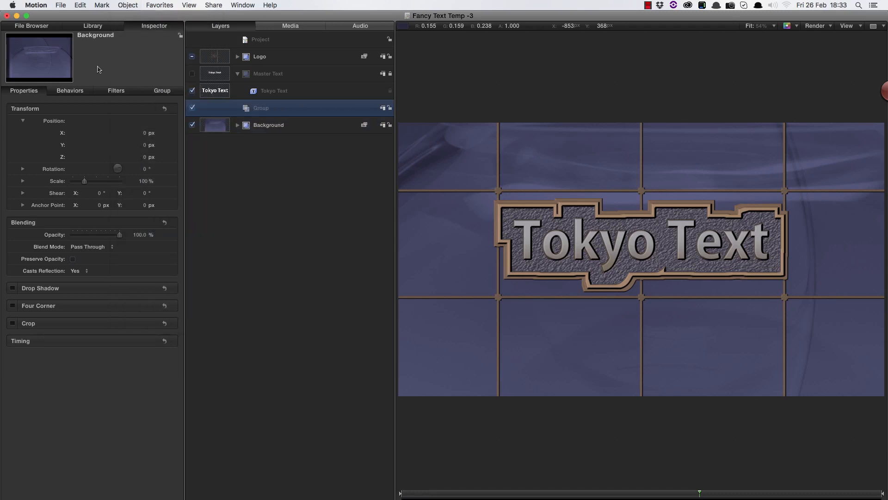
# Step: Add a Lens Flare generator to the new group and set its intensity to 2
pyautogui.click(93, 26)
pyautogui.click(36, 118)
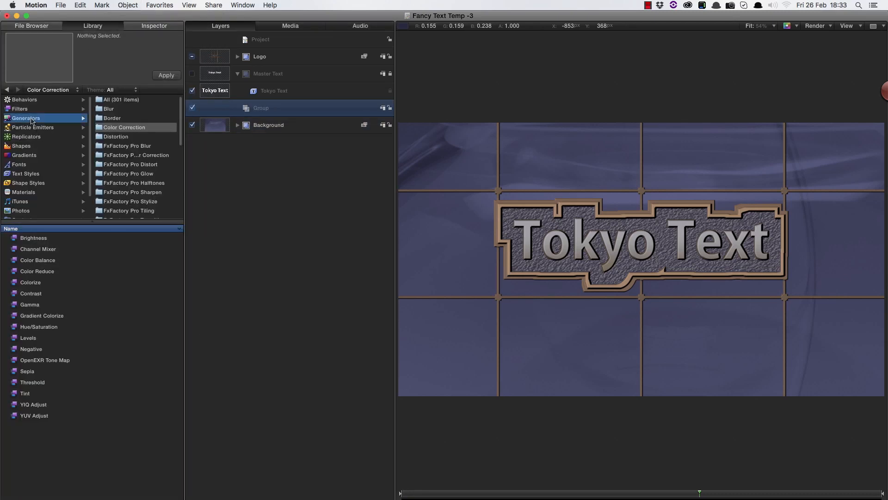
pyautogui.click(137, 118)
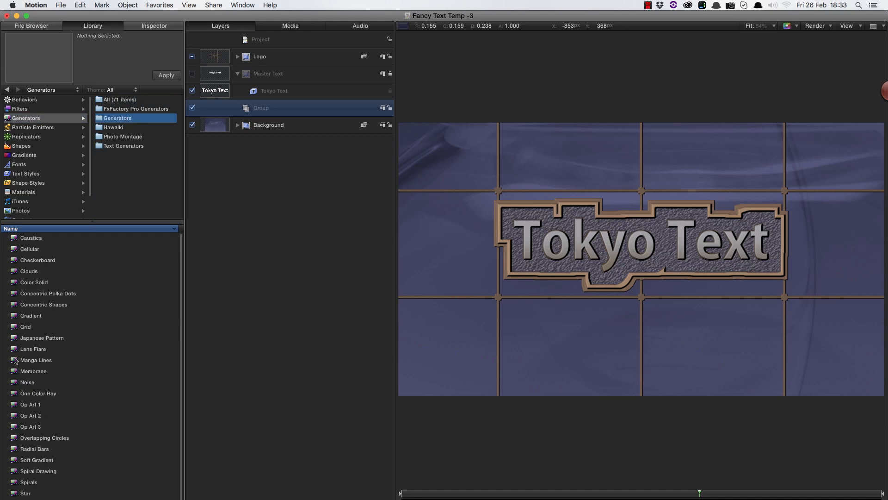
pyautogui.moveTo(13, 351); pyautogui.dragTo(268, 109)
pyautogui.click(153, 26)
pyautogui.click(143, 182)
pyautogui.write('2')
pyautogui.press('Return')
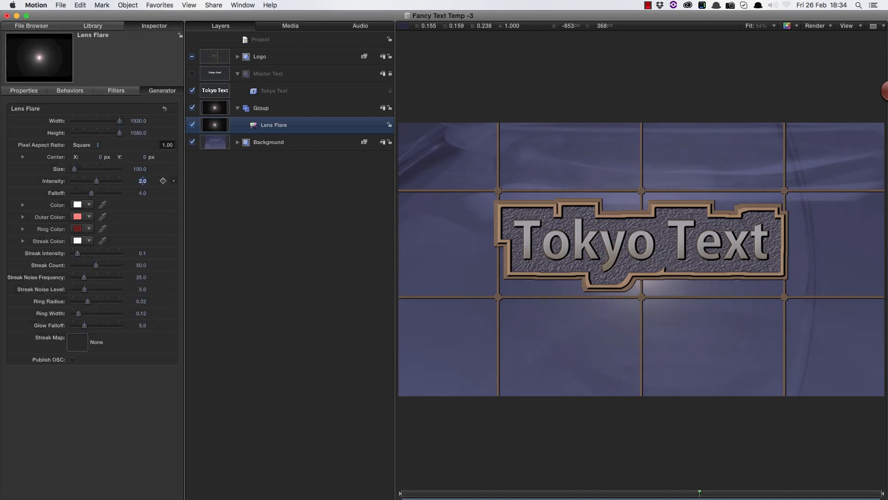
# Step: Duplicate the Lens Flare, show the canvas overlays, and move the copy just above and left of the upper-left grid intersection
pyautogui.rightClick(215, 126)
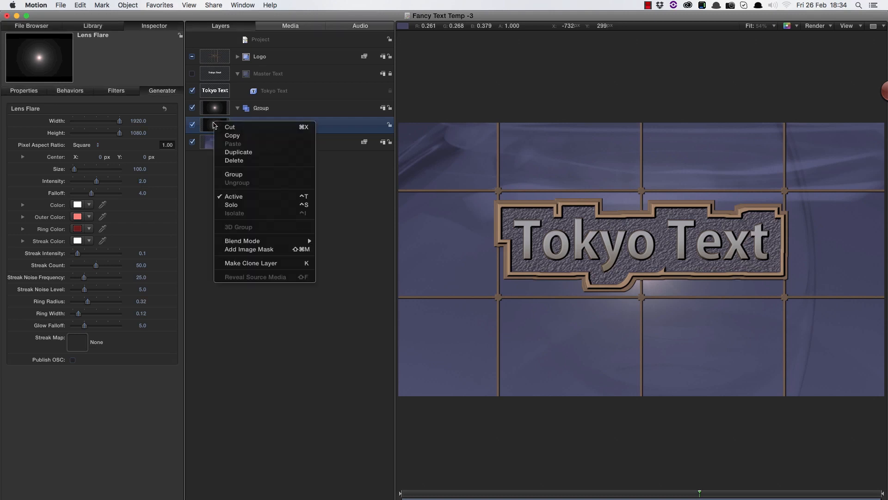
pyautogui.click(228, 155)
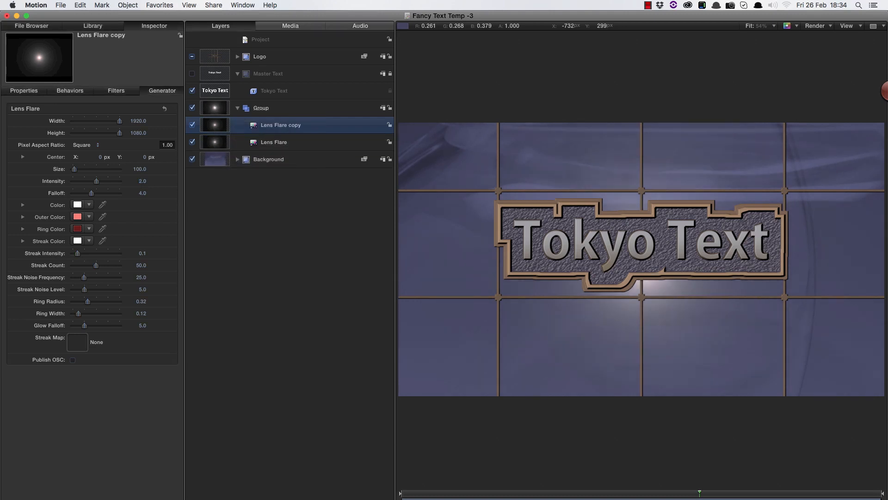
pyautogui.click(846, 26)
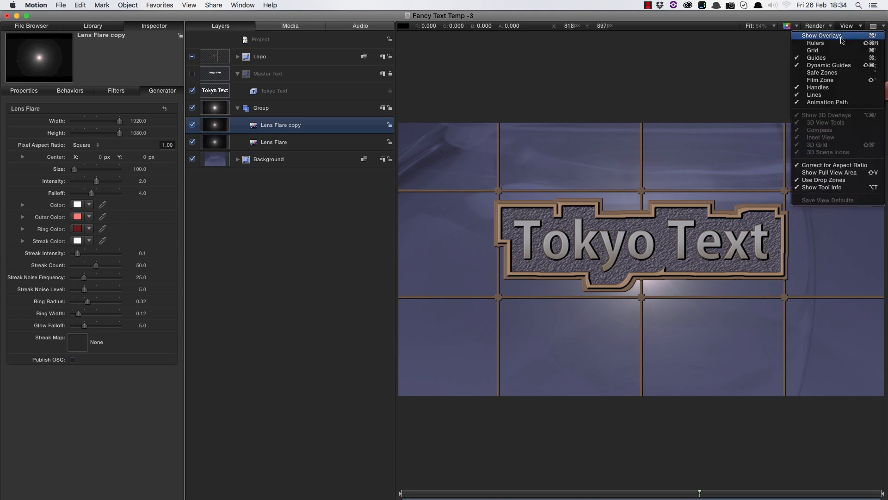
pyautogui.click(841, 37)
pyautogui.moveTo(642, 259); pyautogui.dragTo(485, 178)
# Step: Set the Lens Flare copy's size to 20 and its falloff to 10
pyautogui.click(140, 170)
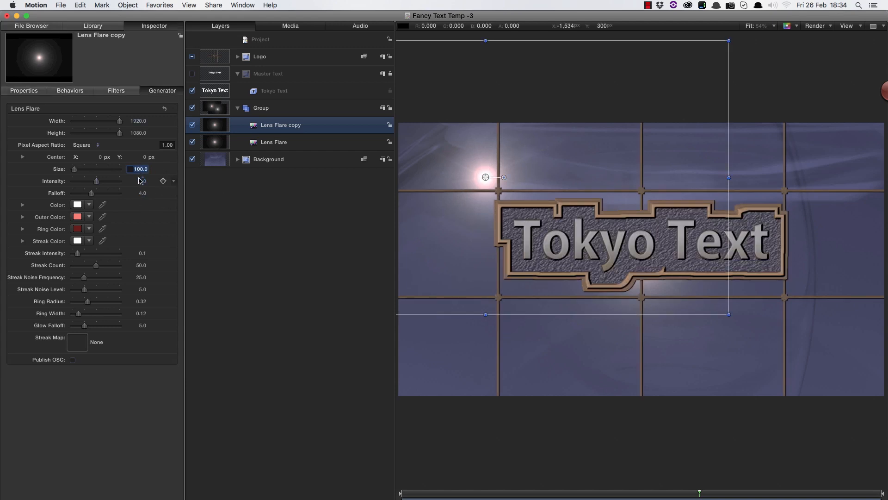
pyautogui.write('20')
pyautogui.press('Tab')
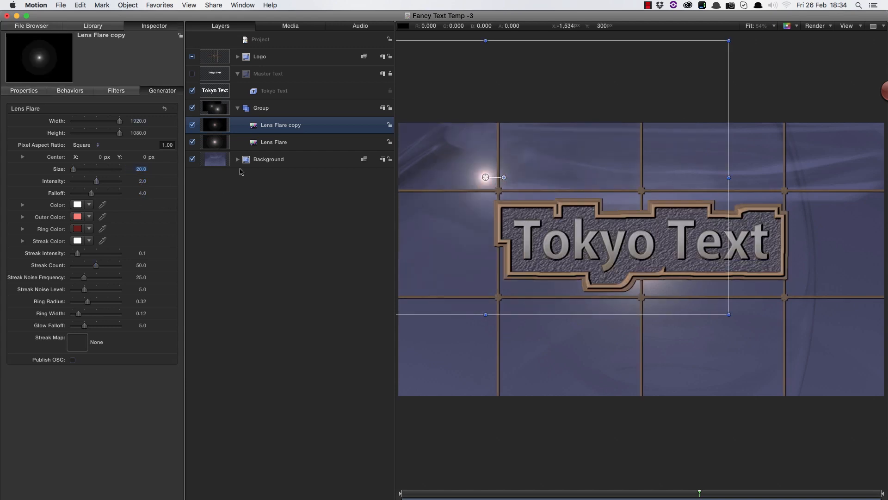
pyautogui.moveTo(91, 193); pyautogui.dragTo(223, 201)
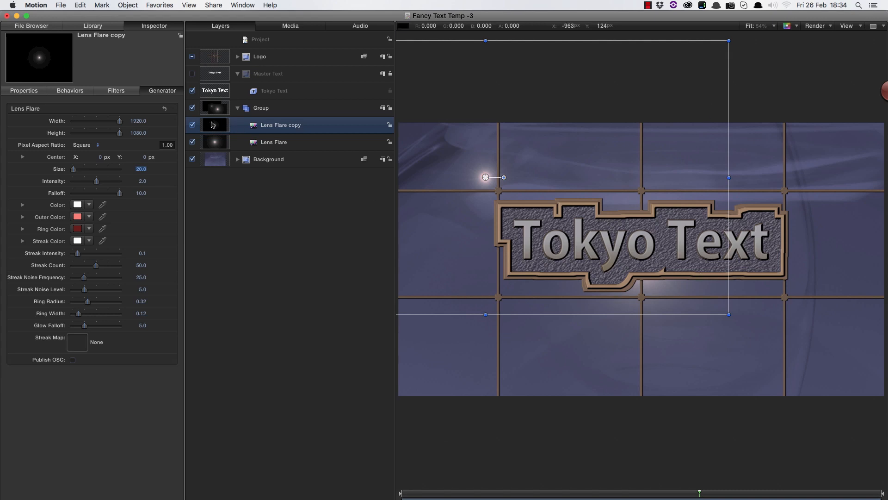
# Step: Duplicate the small flare and move the copy below the logo, just left of the middle vertical grid line
pyautogui.rightClick(213, 124)
pyautogui.click(472, 187)
pyautogui.press('super+d')
pyautogui.moveTo(486, 177); pyautogui.dragTo(629, 311)
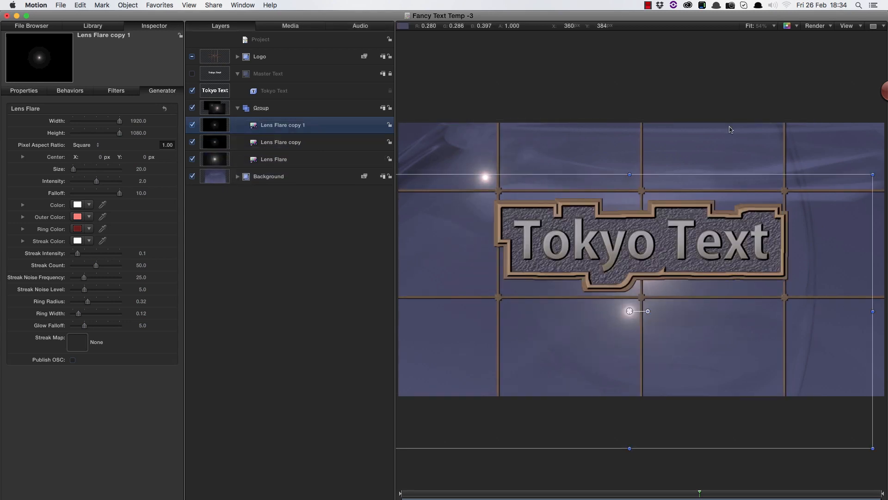
# Step: Duplicate Lens Flare copy 1 and move the new flare above the logo's right end, near the upper-right grid intersection
pyautogui.rightClick(213, 126)
pyautogui.click(234, 153)
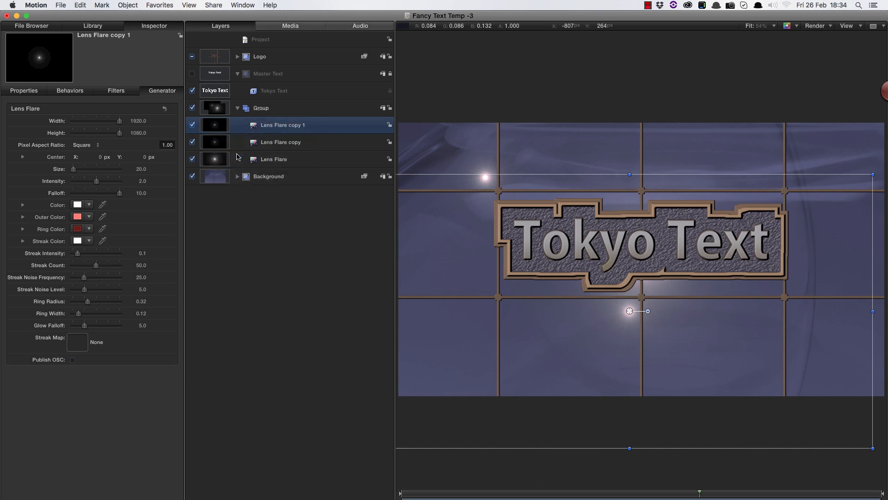
pyautogui.moveTo(631, 306); pyautogui.dragTo(768, 171)
# Step: Duplicate Lens Flare copy 2 and move the new flare just below and right of the lower-right grid intersection
pyautogui.rightClick(213, 123)
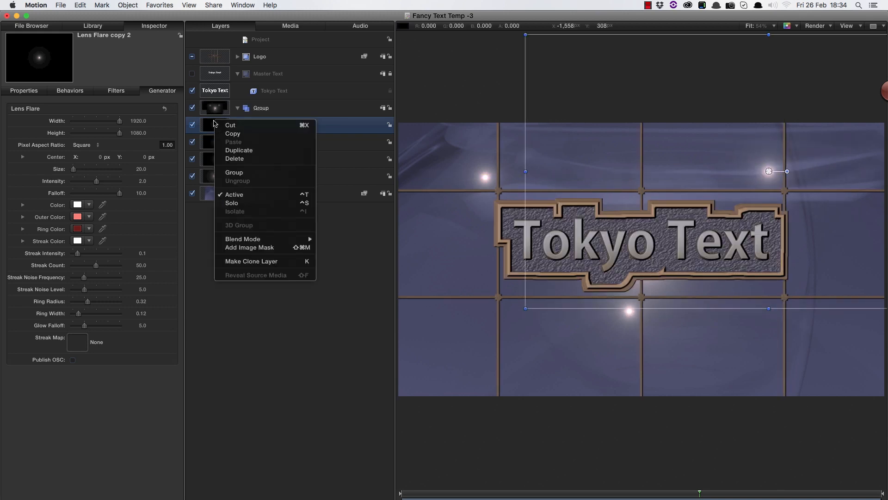
pyautogui.click(237, 150)
pyautogui.moveTo(768, 171); pyautogui.dragTo(800, 317)
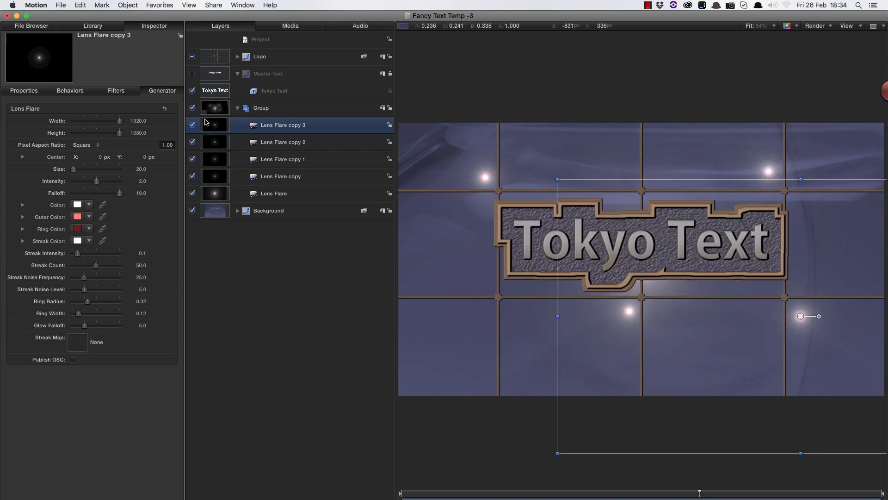
# Step: Duplicate Lens Flare copy 3, place the new flare just below the logo's lower-left edge, and hide the canvas overlays
pyautogui.rightClick(207, 120)
pyautogui.click(225, 149)
pyautogui.moveTo(800, 316); pyautogui.dragTo(522, 290)
pyautogui.press('super+slash')
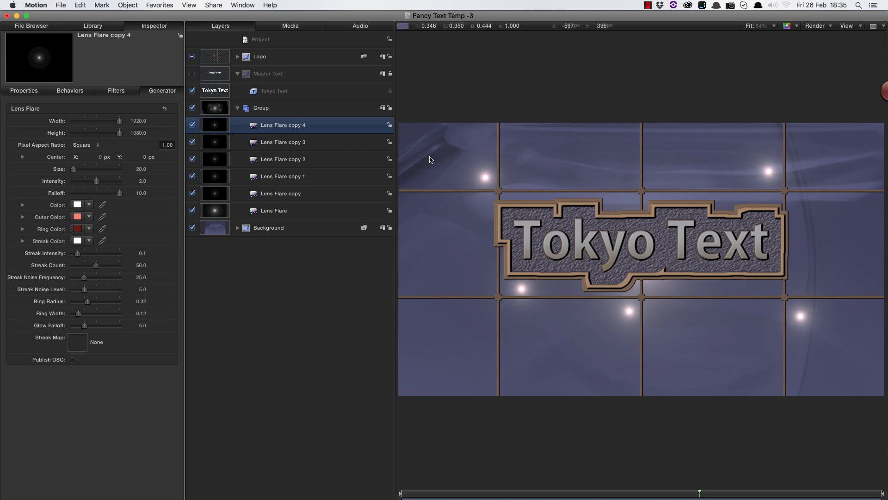
# Step: Rename the lens flare group to "BG Flares" and collapse it
pyautogui.doubleClick(284, 110)
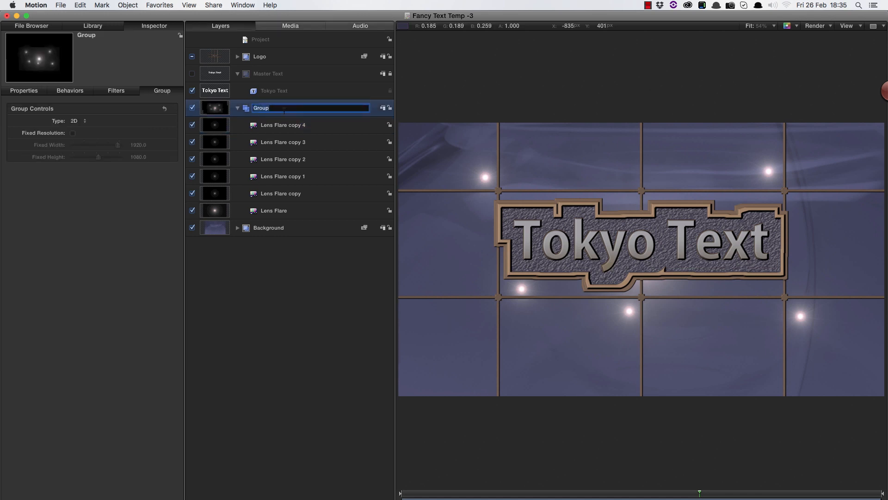
pyautogui.write('BG Flares')
pyautogui.press('Return')
pyautogui.click(238, 108)
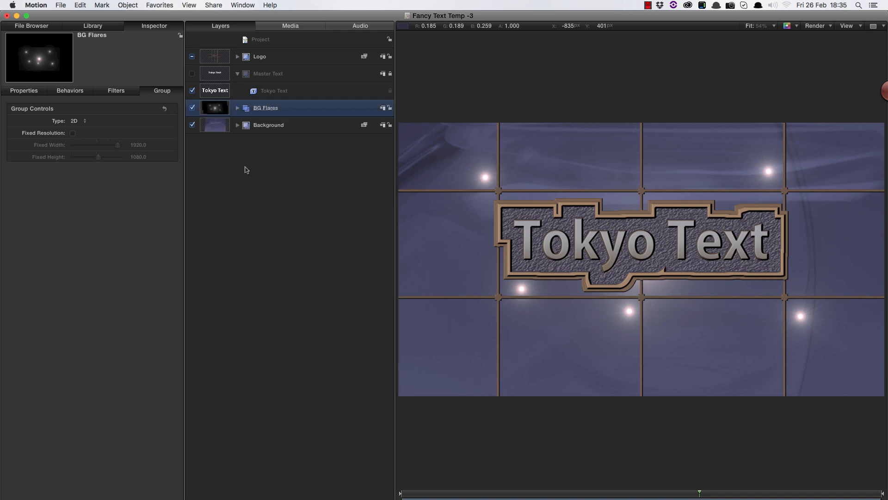
# Step: Create a new group above the Logo group and add a Lens Flare generator to it
pyautogui.click(228, 55)
pyautogui.click(128, 5)
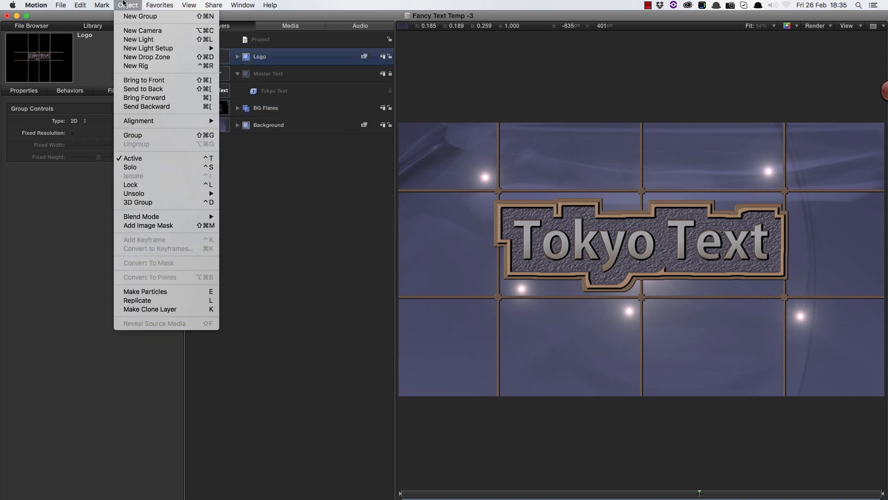
pyautogui.click(129, 17)
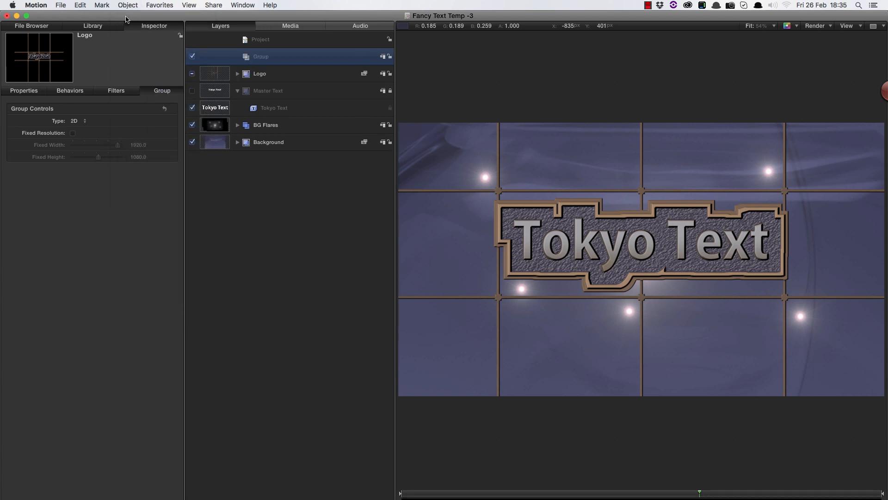
pyautogui.click(93, 26)
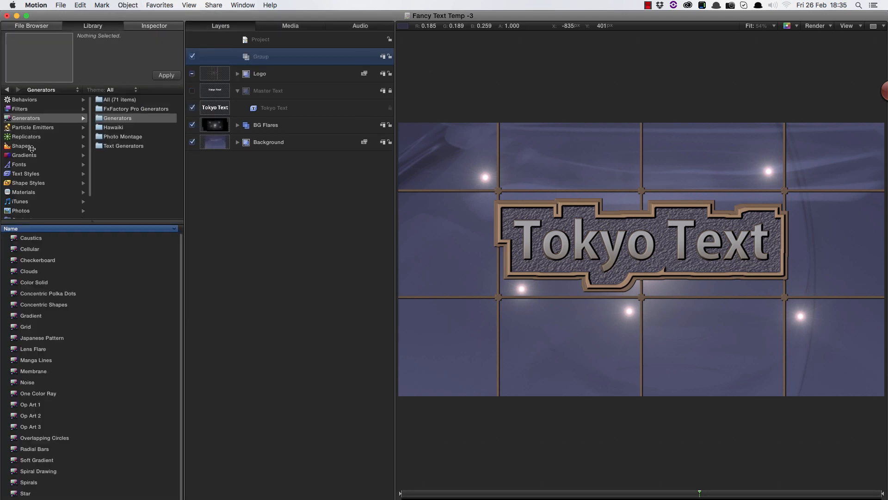
pyautogui.moveTo(14, 350); pyautogui.dragTo(254, 59)
# Step: Show the canvas overlays and move the new Lens Flare onto the logo's lower border, just right of the "y" tail
pyautogui.click(846, 26)
pyautogui.click(846, 26)
pyautogui.click(846, 26)
pyautogui.click(846, 35)
pyautogui.moveTo(642, 259); pyautogui.dragTo(629, 272)
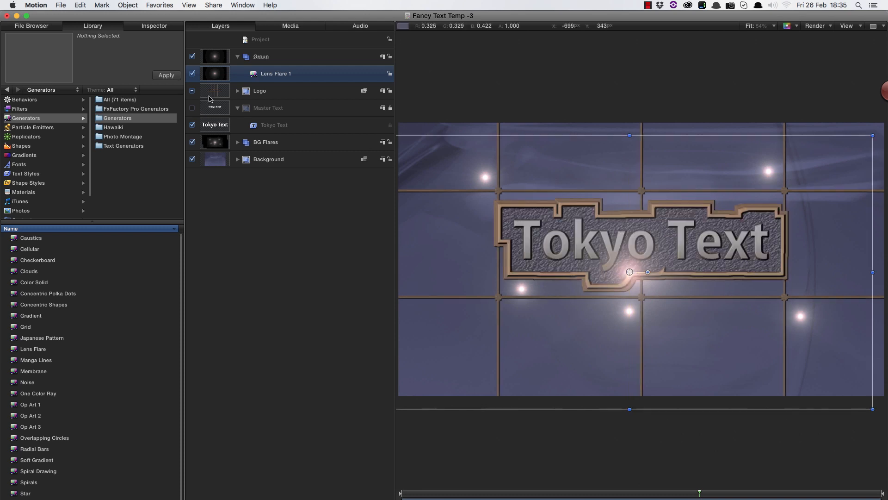
# Step: Set Lens Flare 1's falloff to 10, size to 20 and intensity to 2
pyautogui.click(154, 26)
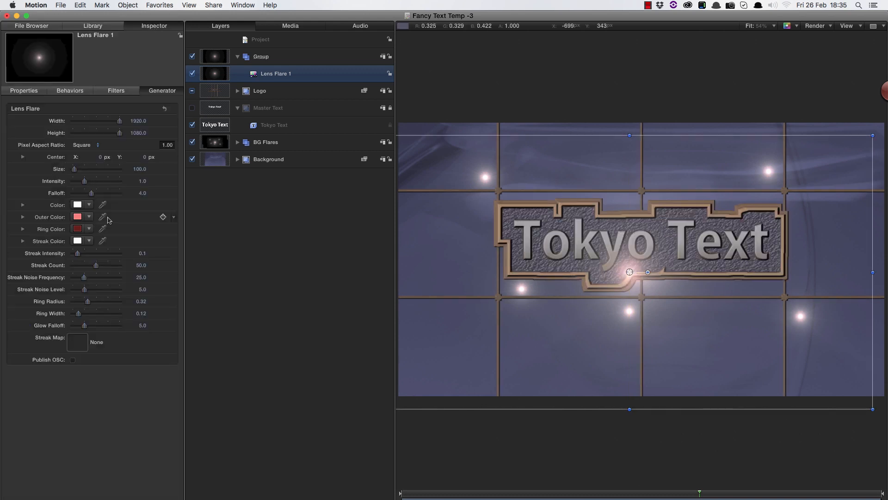
pyautogui.moveTo(92, 194); pyautogui.dragTo(246, 204)
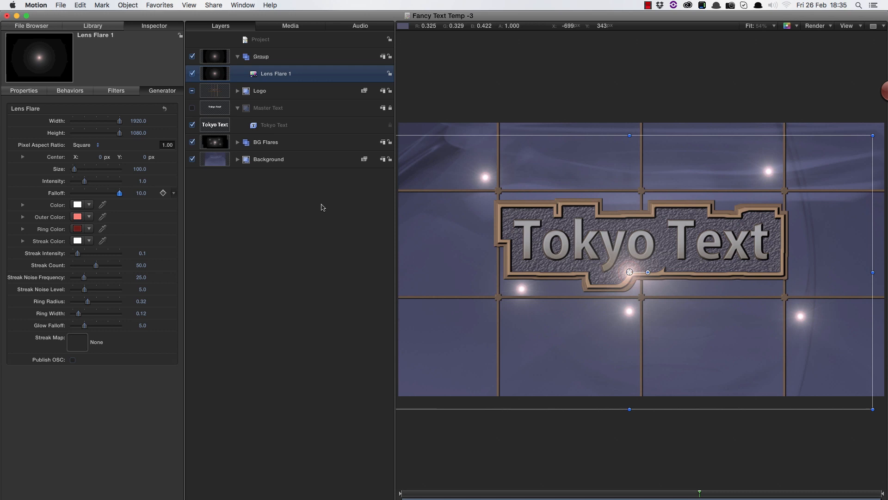
pyautogui.click(139, 169)
pyautogui.write('20')
pyautogui.press('Return')
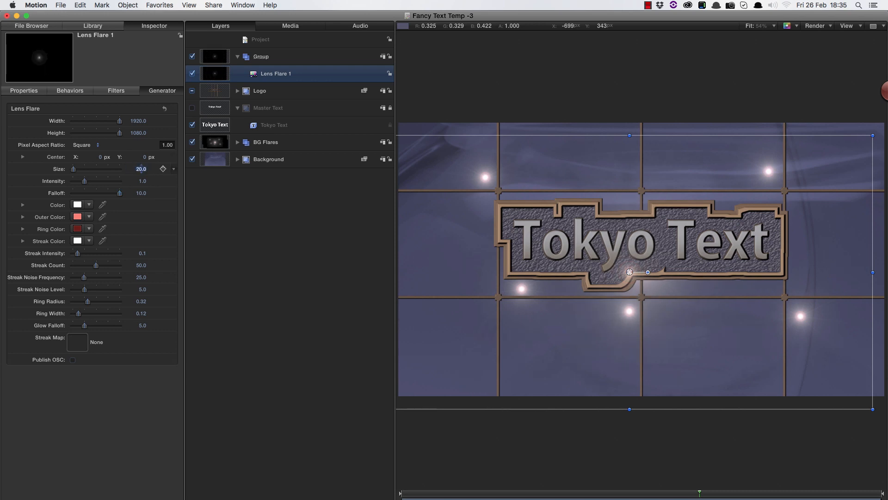
pyautogui.click(142, 180)
pyautogui.write('2')
pyautogui.press('Return')
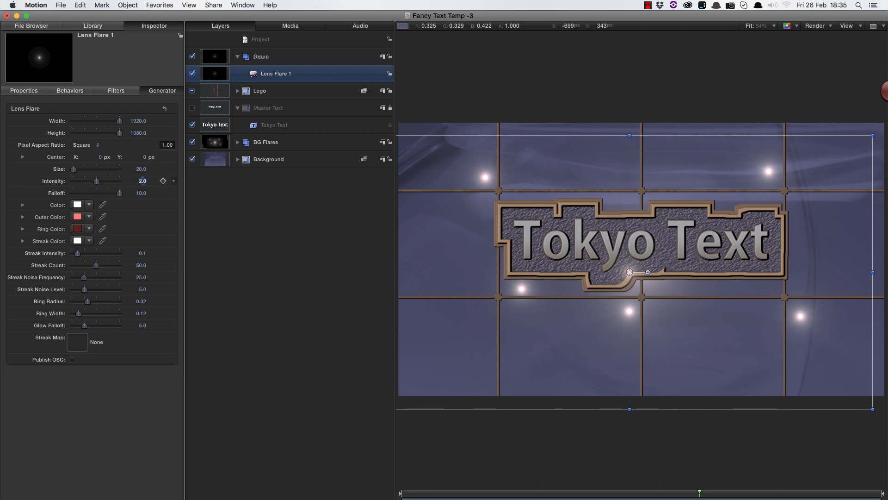
# Step: Duplicate the logo's lens flare twice and place the copies on the upper-left and upper-right corners of the logo border
pyautogui.rightClick(215, 73)
pyautogui.click(249, 103)
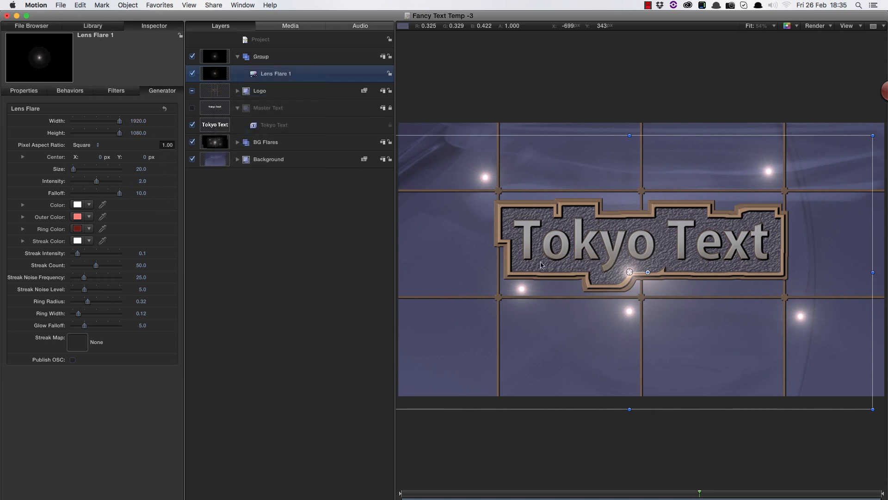
pyautogui.moveTo(629, 272); pyautogui.dragTo(501, 209)
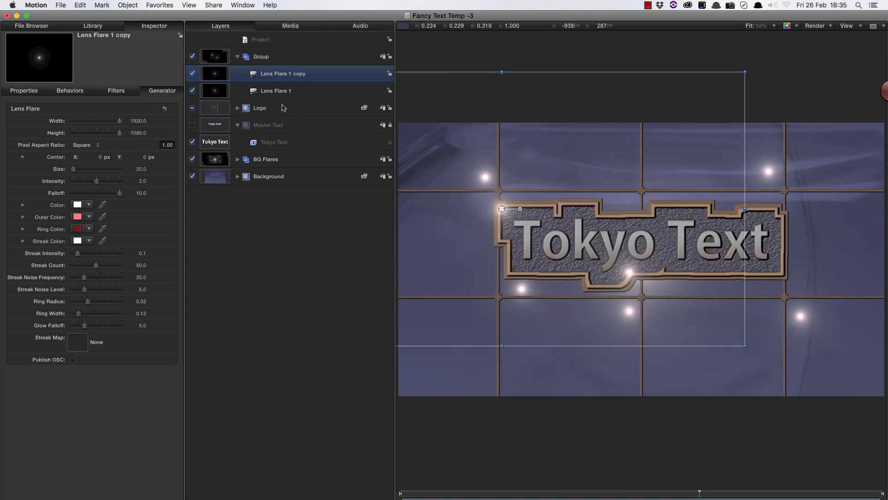
pyautogui.rightClick(216, 73)
pyautogui.click(236, 103)
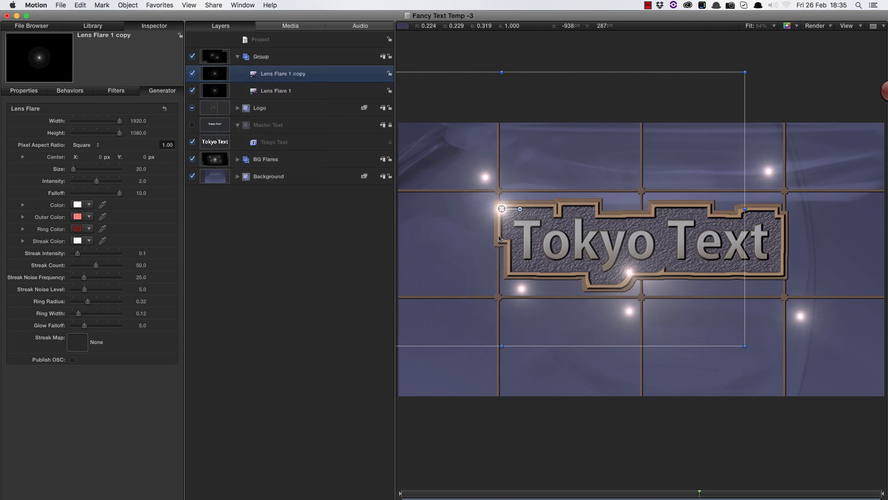
pyautogui.moveTo(501, 208); pyautogui.dragTo(771, 209)
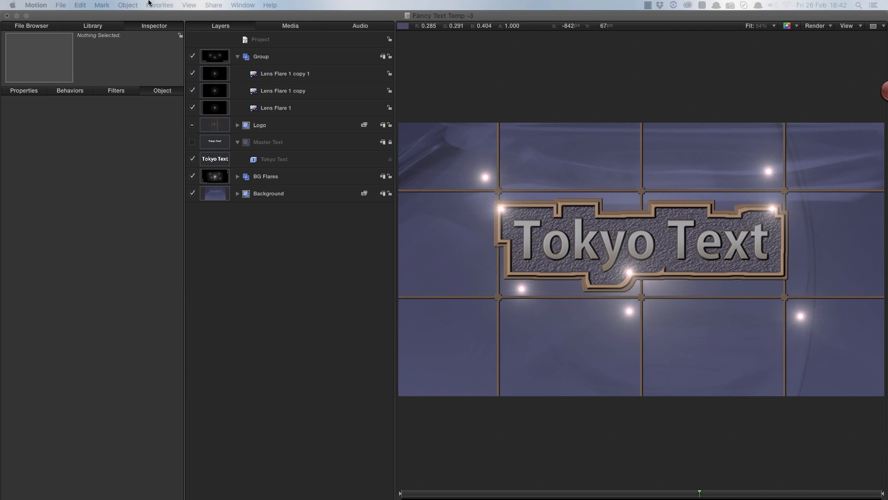
# Step: Add a camera with the existing 2D groups switched to 3D and set its angle of view to 90°
pyautogui.click(312, 15)
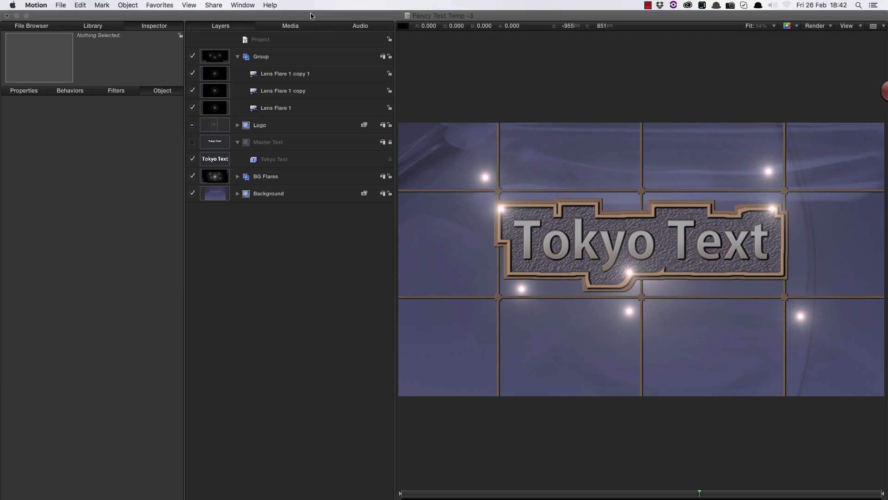
pyautogui.click(129, 5)
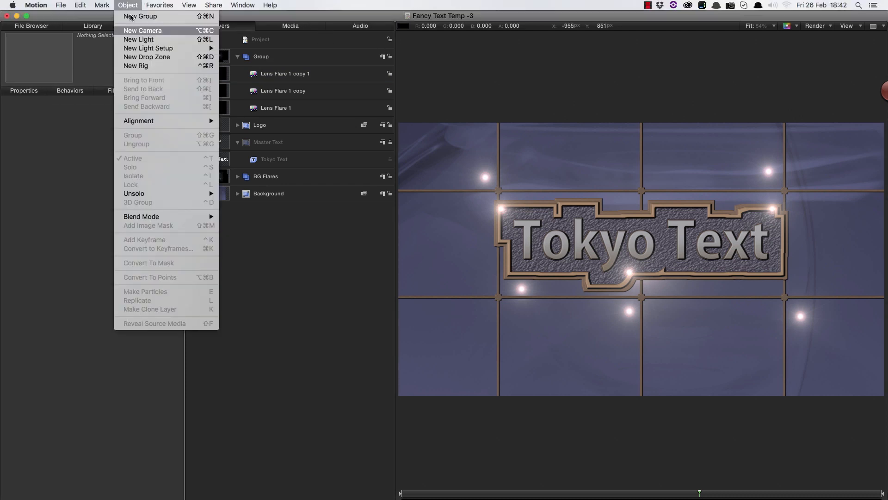
pyautogui.click(134, 32)
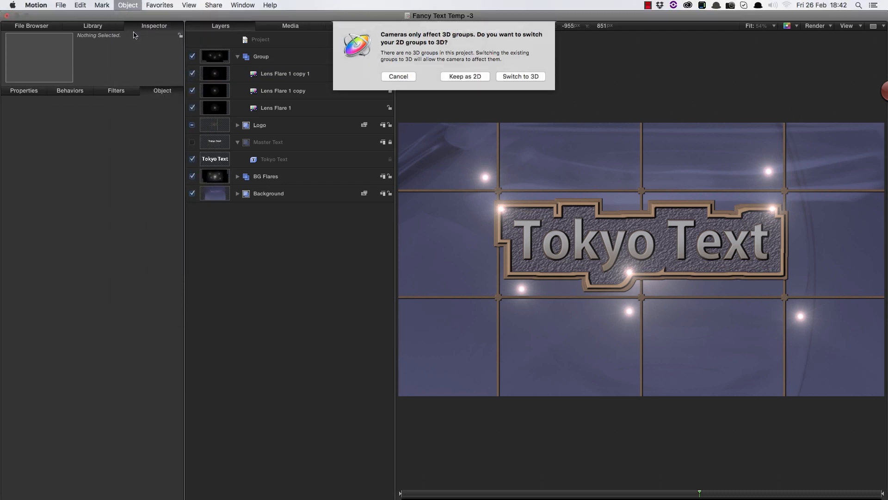
pyautogui.click(527, 74)
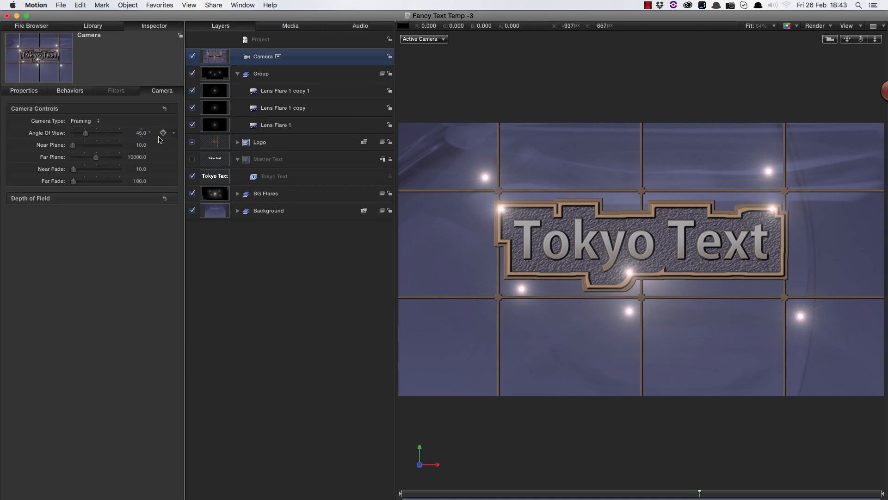
pyautogui.click(142, 133)
pyautogui.write('90')
pyautogui.press('Return')
# Step: Rotate the camera to 15° on X and 5° on Y
pyautogui.click(30, 93)
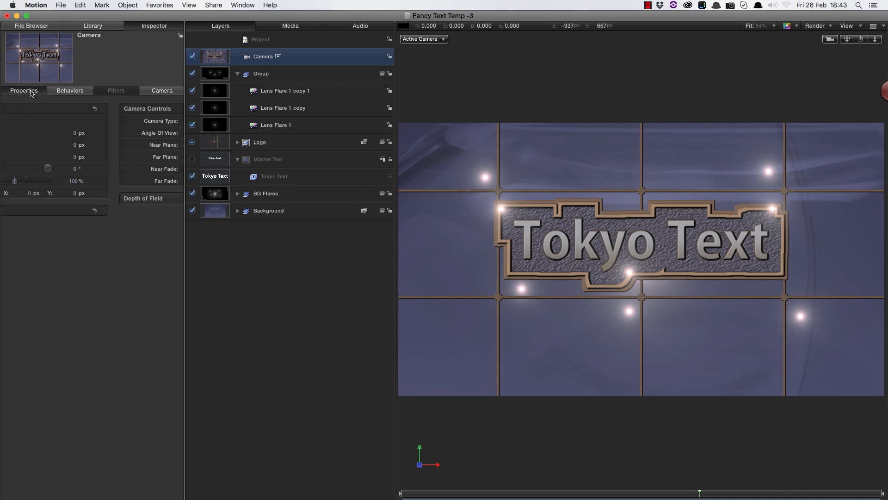
pyautogui.click(22, 168)
pyautogui.click(144, 181)
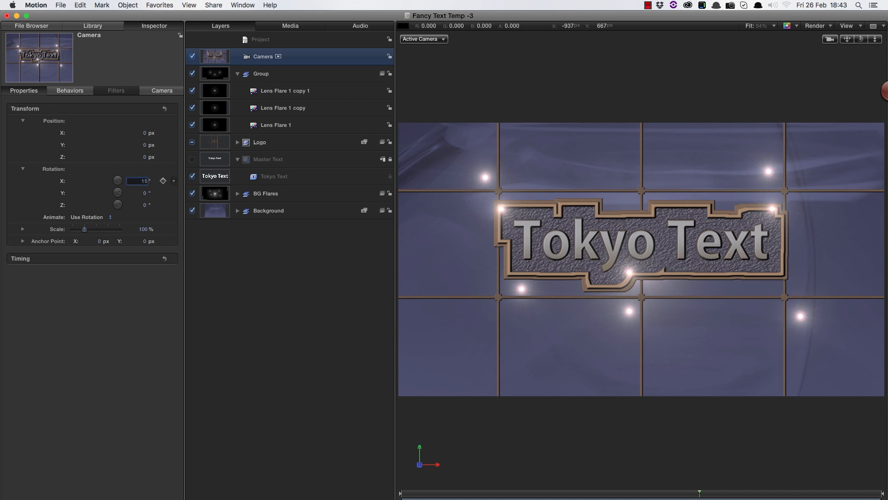
pyautogui.write('15')
pyautogui.press('Return')
pyautogui.click(145, 193)
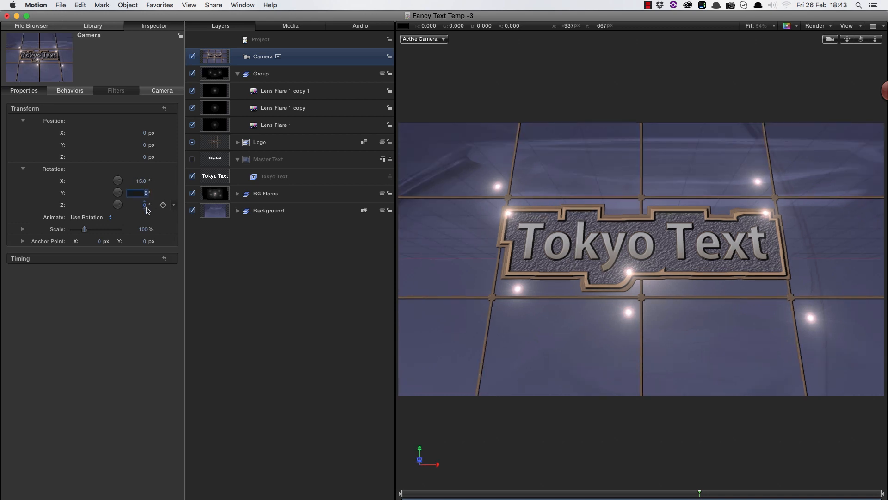
pyautogui.write('5')
pyautogui.press('Return')
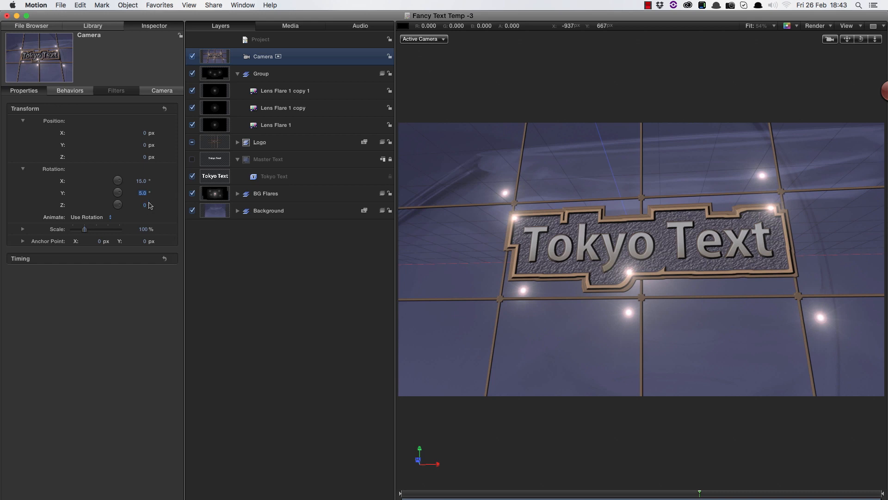
# Step: Expand the Logo group and apply the Extrude filter from the Stylize filters to it
pyautogui.click(239, 144)
pyautogui.click(242, 145)
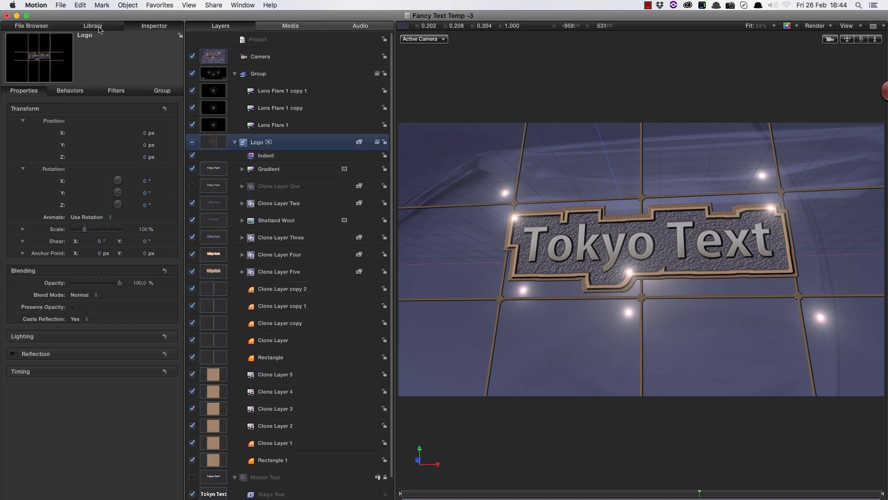
pyautogui.click(93, 27)
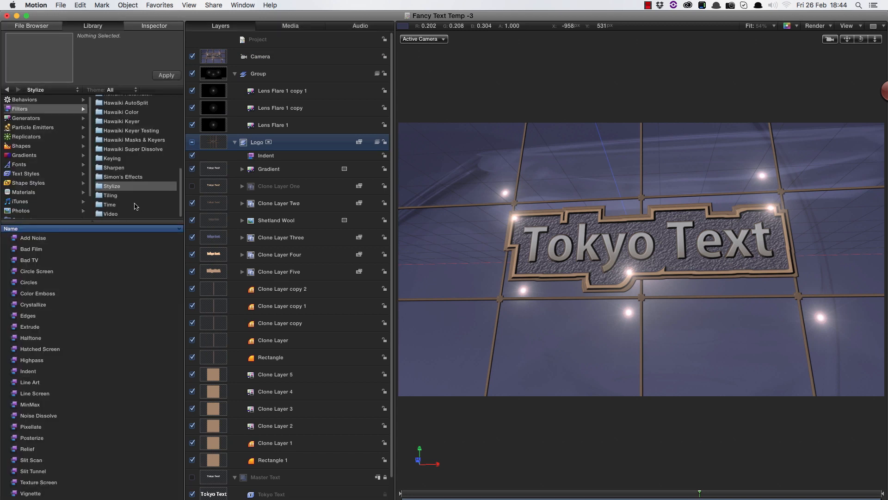
pyautogui.moveTo(14, 328); pyautogui.dragTo(257, 151)
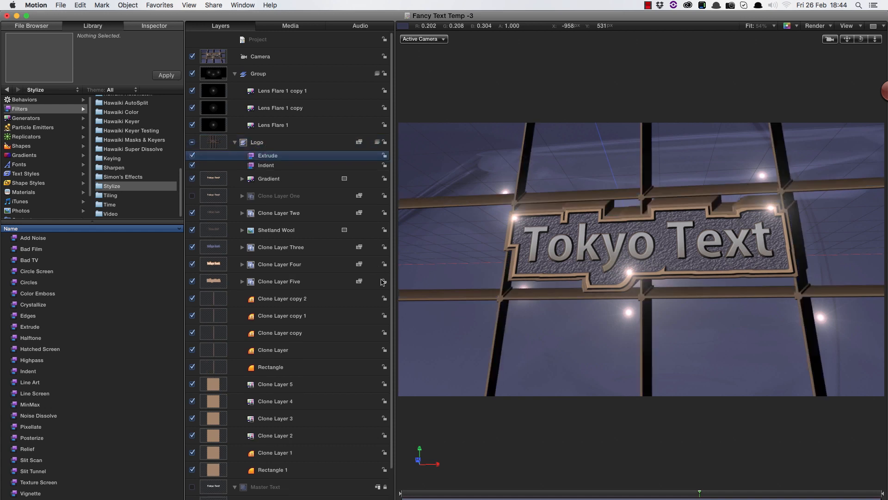
# Step: Set the Extrude filter's angle to 300° and its back size to 0.95
pyautogui.click(159, 26)
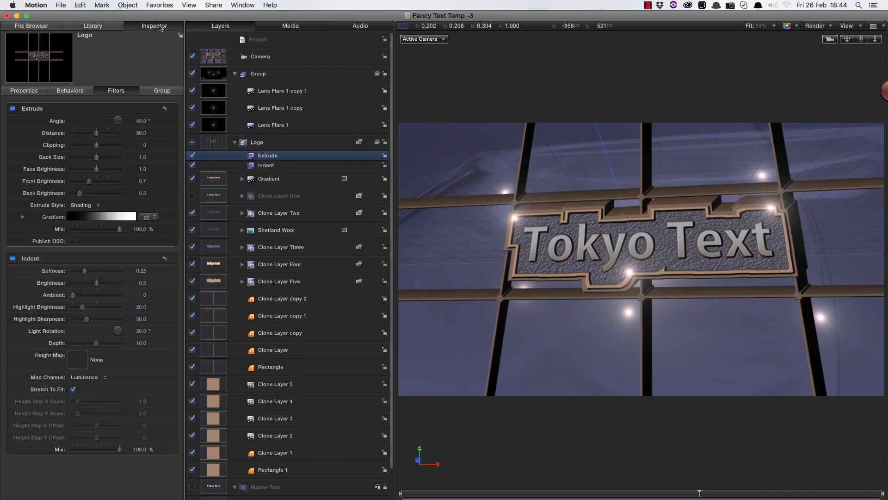
pyautogui.click(141, 121)
pyautogui.write('300')
pyautogui.press('Return')
pyautogui.click(143, 156)
pyautogui.press('BackSpace')
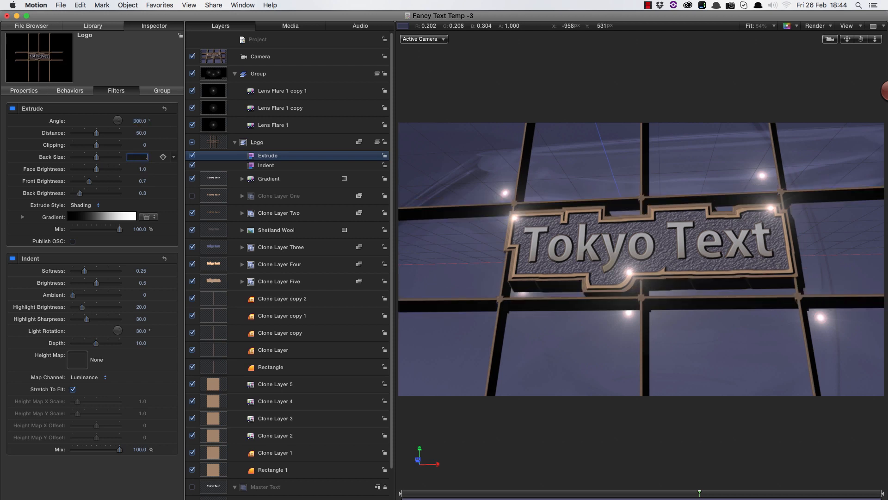
pyautogui.press('Return')
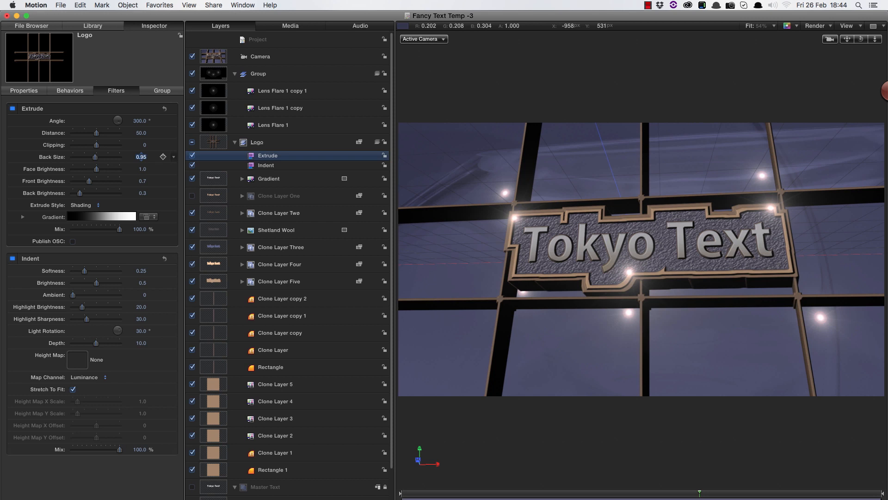
# Step: Change the extrude style to Gradient and sample the logo border's tan for the gradient's white end
pyautogui.click(83, 206)
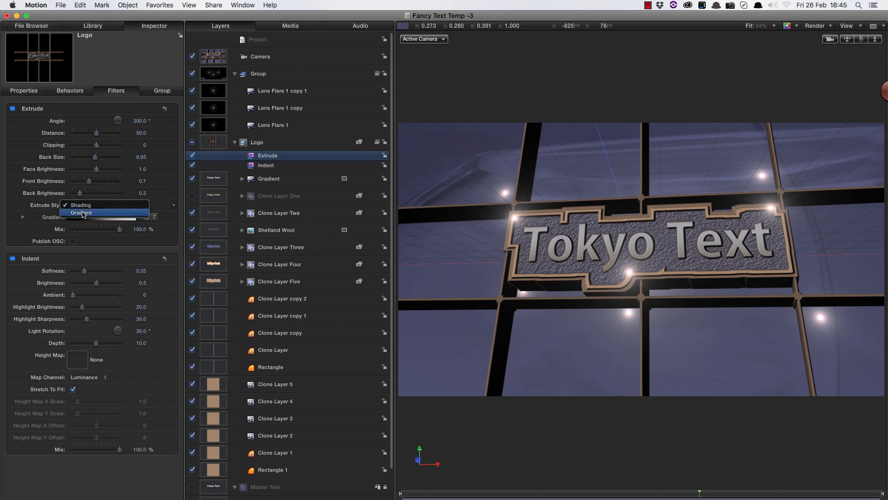
pyautogui.click(81, 213)
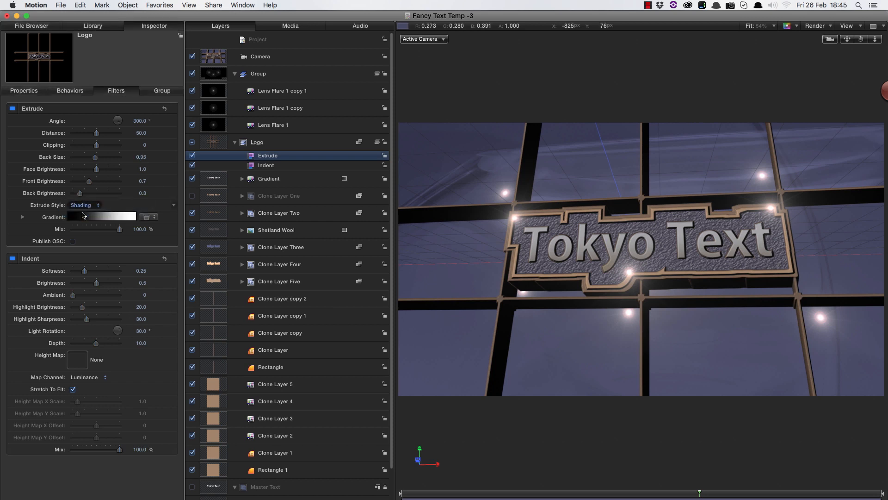
pyautogui.click(22, 217)
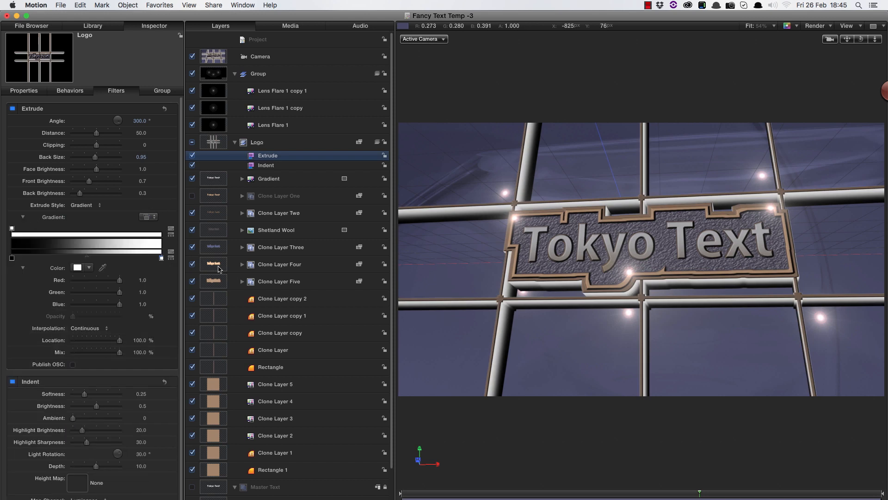
pyautogui.click(103, 267)
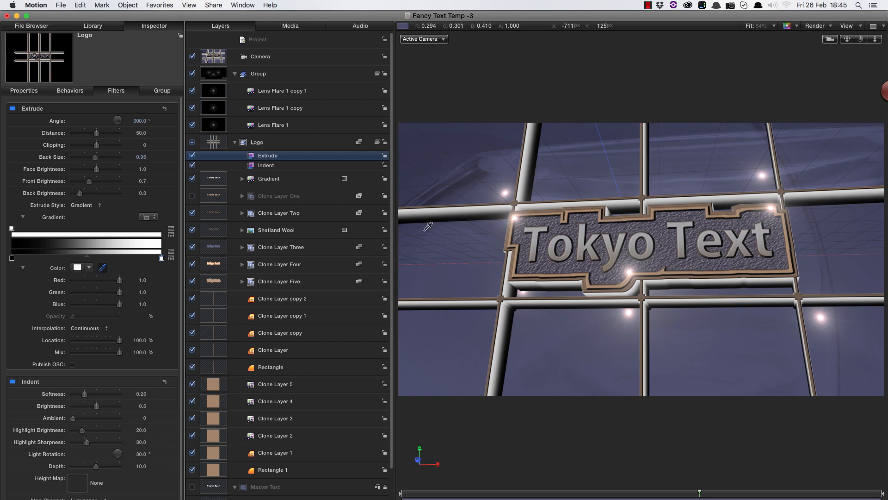
pyautogui.click(654, 216)
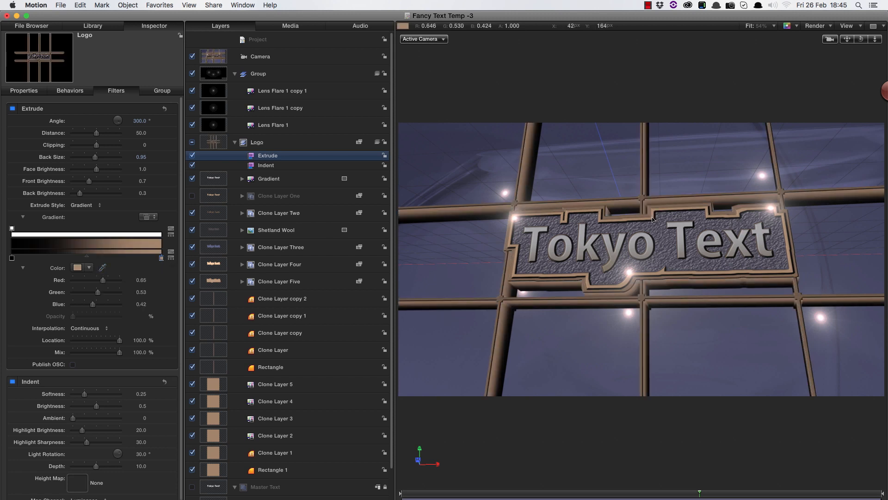
# Step: Darken the gradient's tan end to a deep brown of about red 0.21, green 0.17 and blue 0.13
pyautogui.click(77, 267)
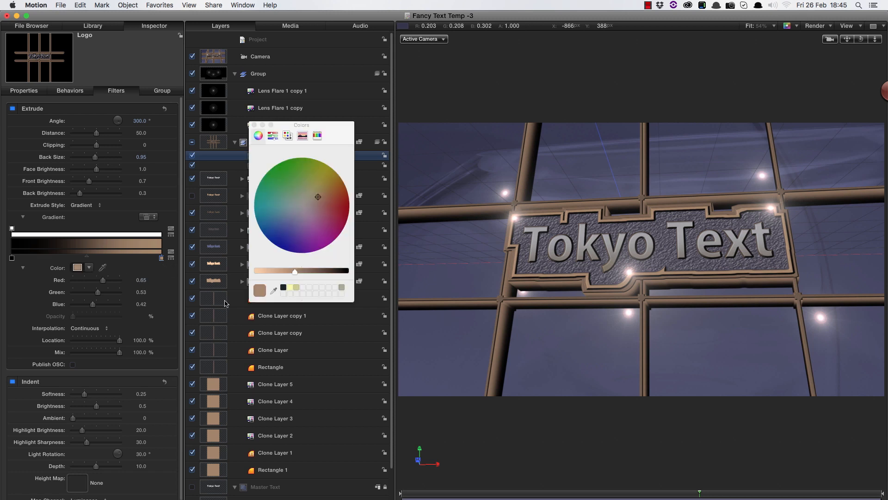
pyautogui.moveTo(310, 270); pyautogui.dragTo(324, 271)
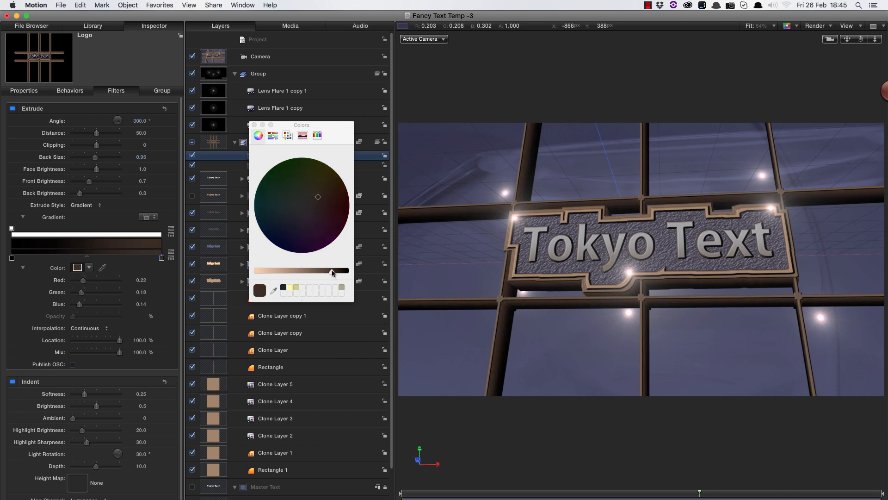
pyautogui.moveTo(331, 270); pyautogui.dragTo(333, 270)
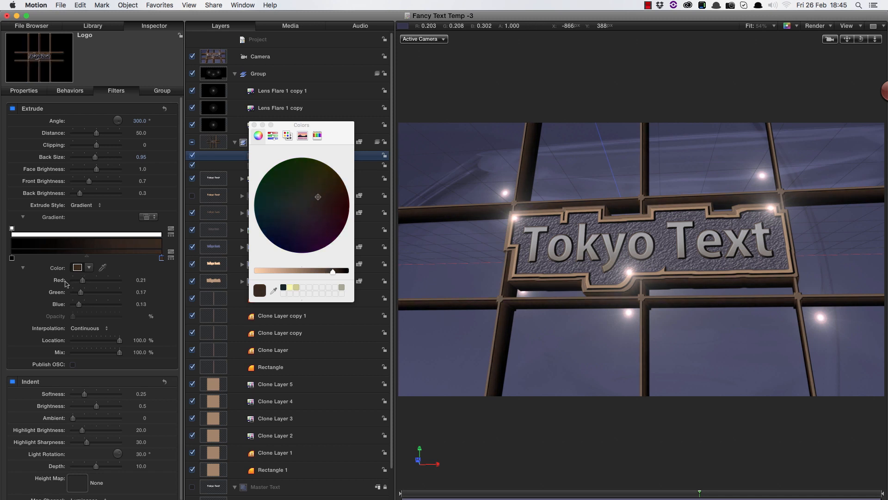
# Step: Sample the background's blue for the gradient's black end and darken it to about red 0.18, green 0.18 and blue 0.24
pyautogui.click(12, 257)
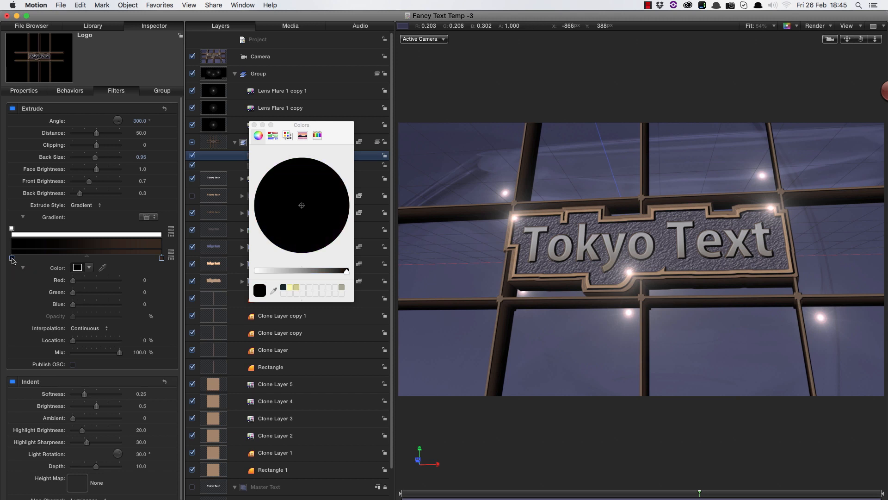
pyautogui.click(102, 268)
pyautogui.click(480, 172)
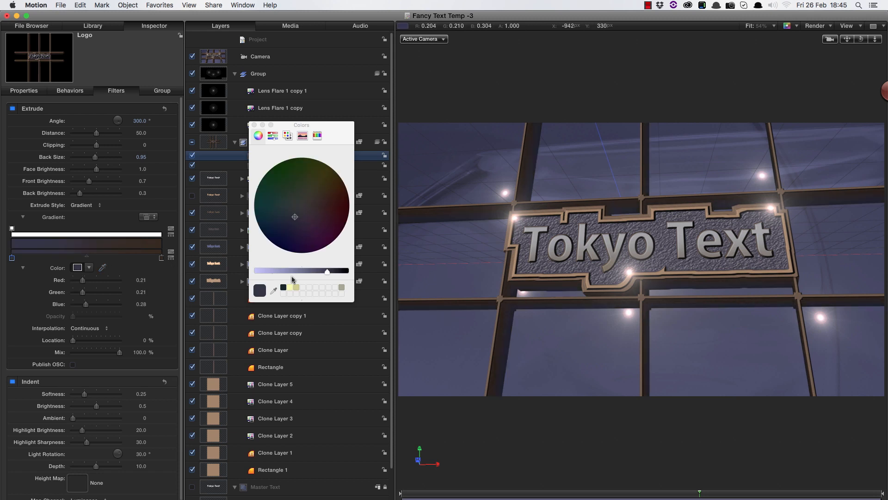
pyautogui.moveTo(326, 272); pyautogui.dragTo(330, 273)
pyautogui.click(254, 125)
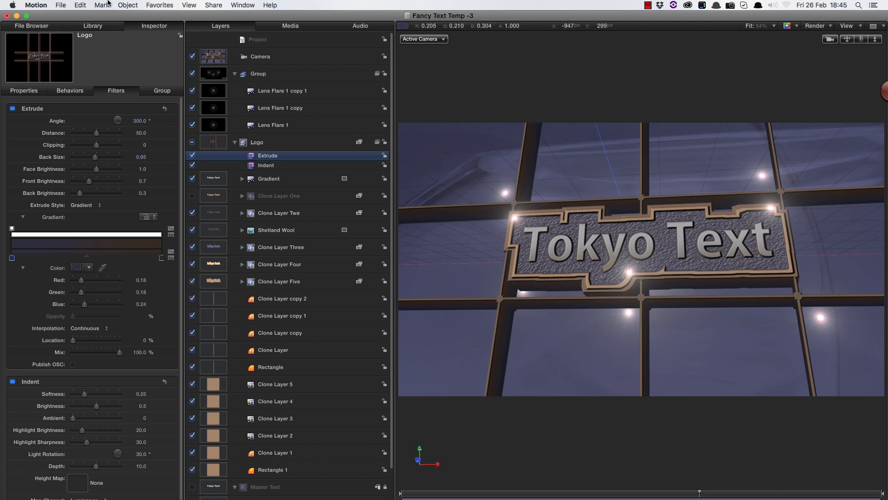
# Step: Add a new light to the project above the camera
pyautogui.click(207, 54)
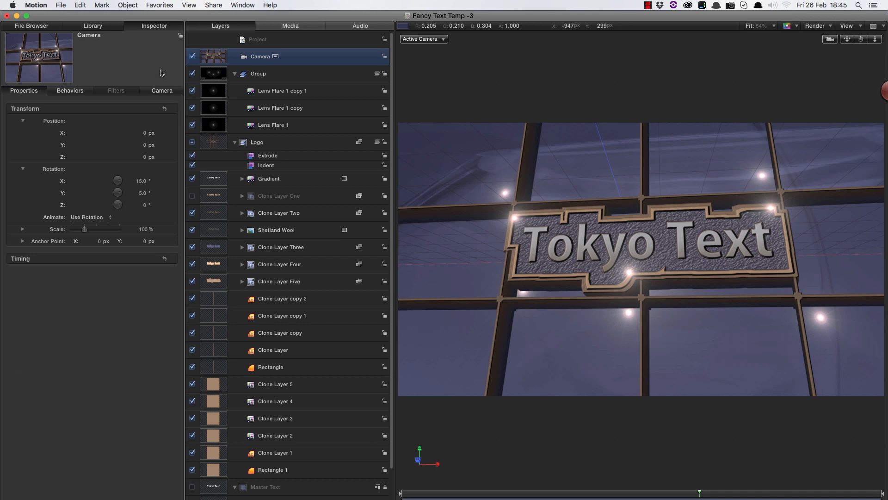
pyautogui.click(140, 4)
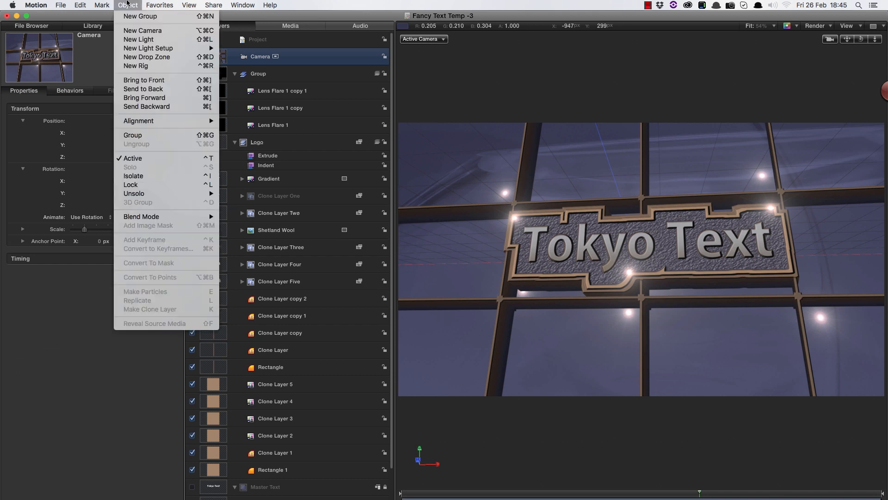
pyautogui.click(141, 46)
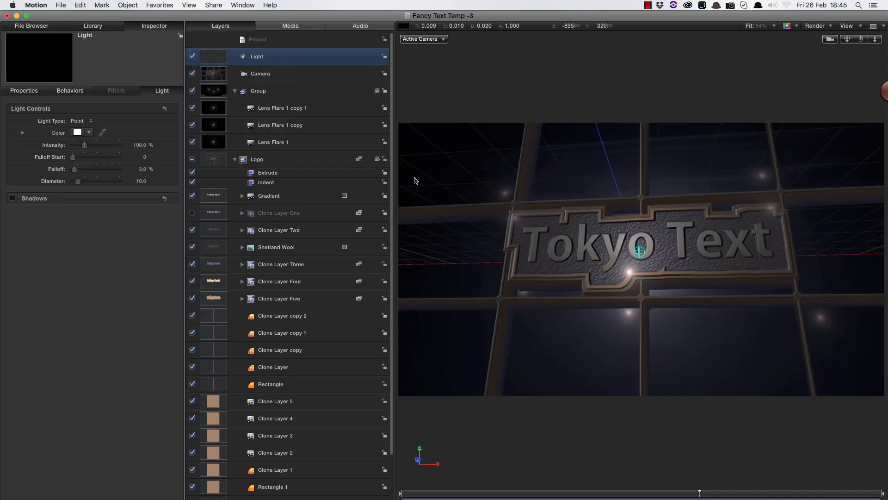
# Step: Position the light at Y 200 px and Z 50 px
pyautogui.click(22, 91)
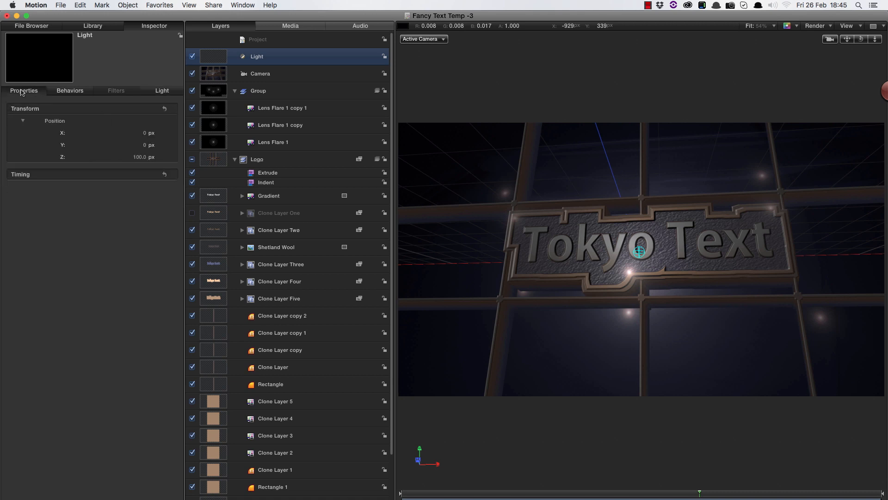
pyautogui.moveTo(146, 147); pyautogui.dragTo(139, 146)
pyautogui.click(139, 146)
pyautogui.write('2')
pyautogui.press('Return')
pyautogui.click(139, 157)
pyautogui.write('5')
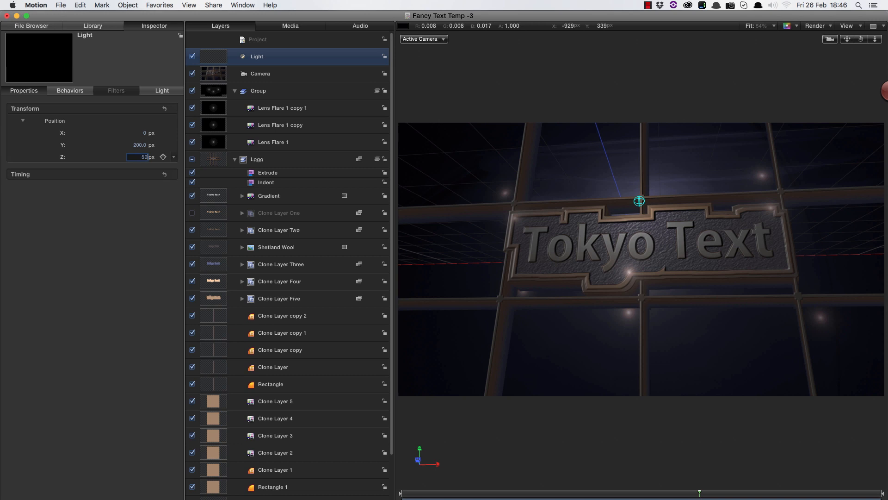
pyautogui.write('0')
pyautogui.press('Return')
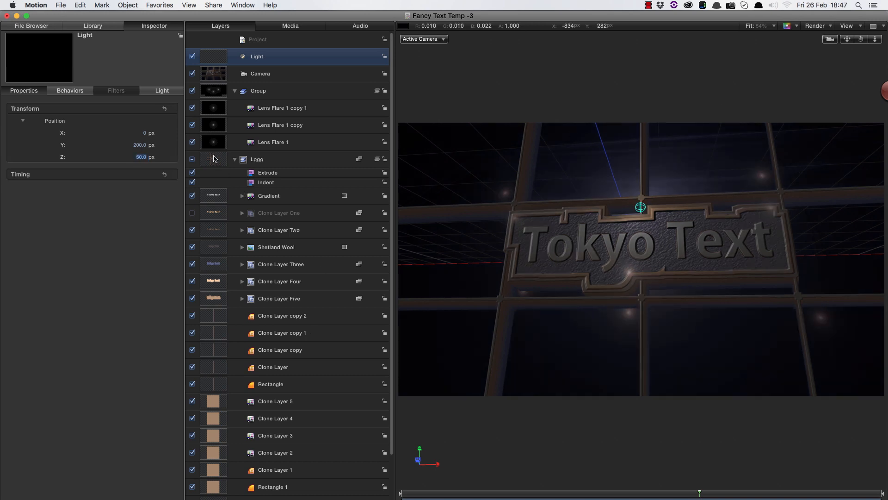
# Step: Create a new group above the Logo group and move the Logo group into it
pyautogui.click(214, 159)
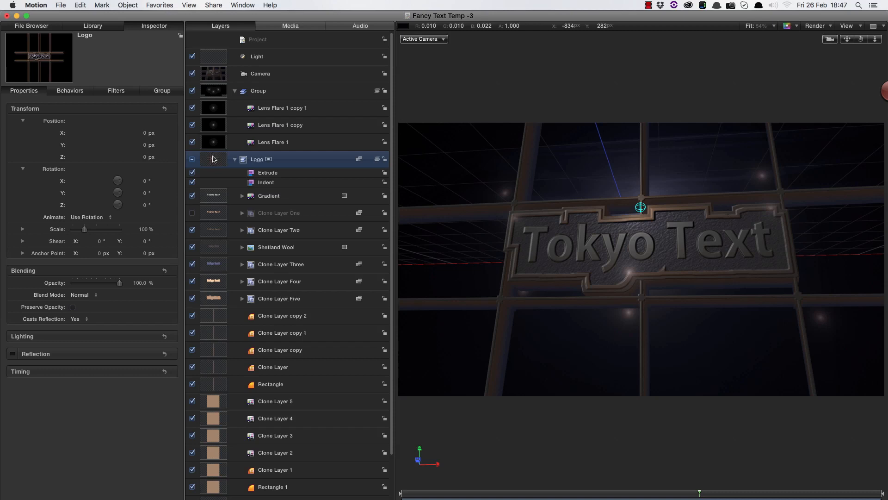
pyautogui.click(127, 4)
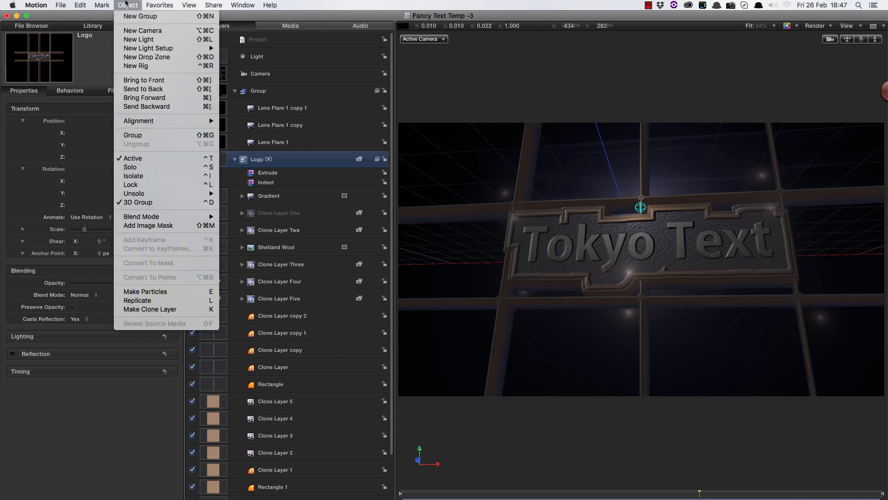
pyautogui.click(131, 16)
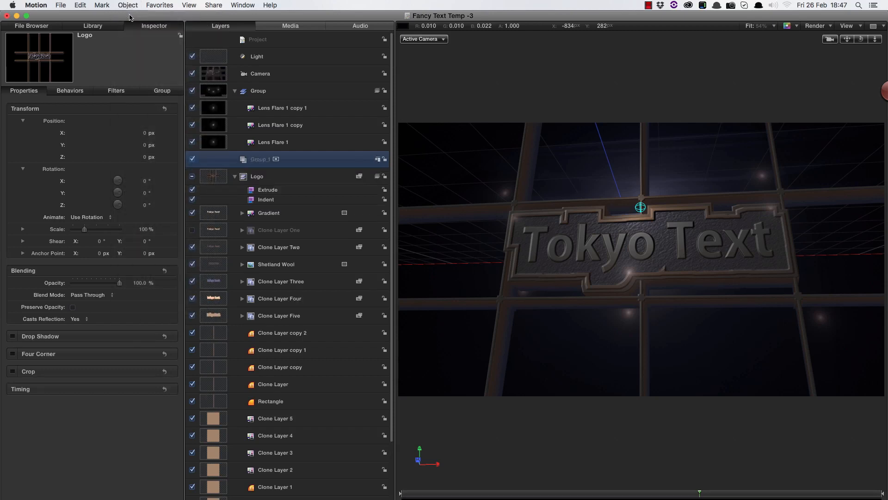
pyautogui.click(208, 179)
pyautogui.moveTo(208, 179); pyautogui.dragTo(272, 161)
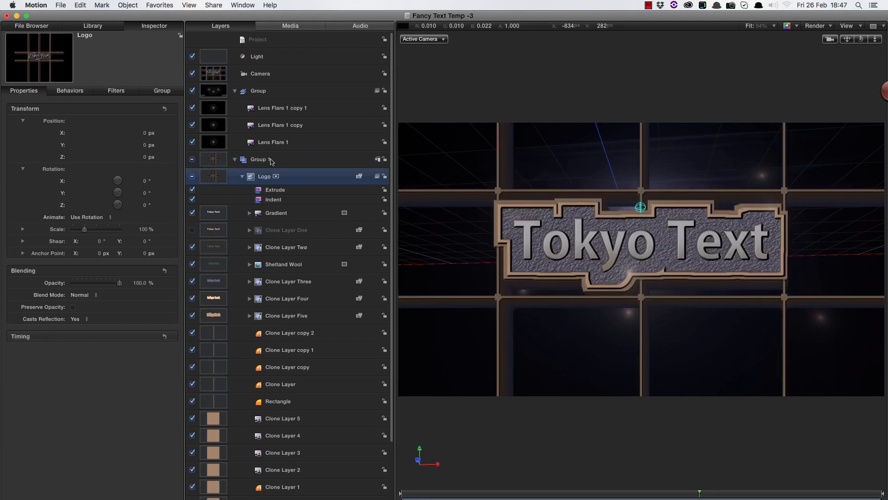
# Step: Turn the Logo group into a 2D group and make its new parent group 3D
pyautogui.rightClick(211, 176)
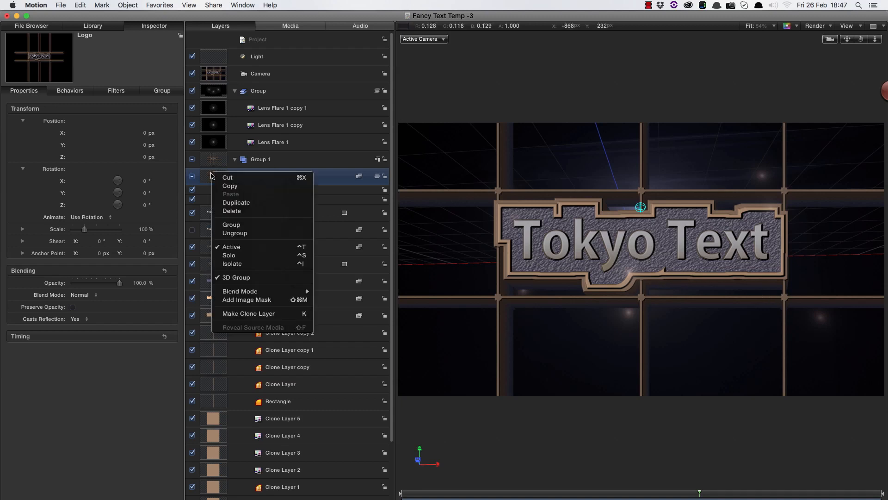
pyautogui.click(242, 278)
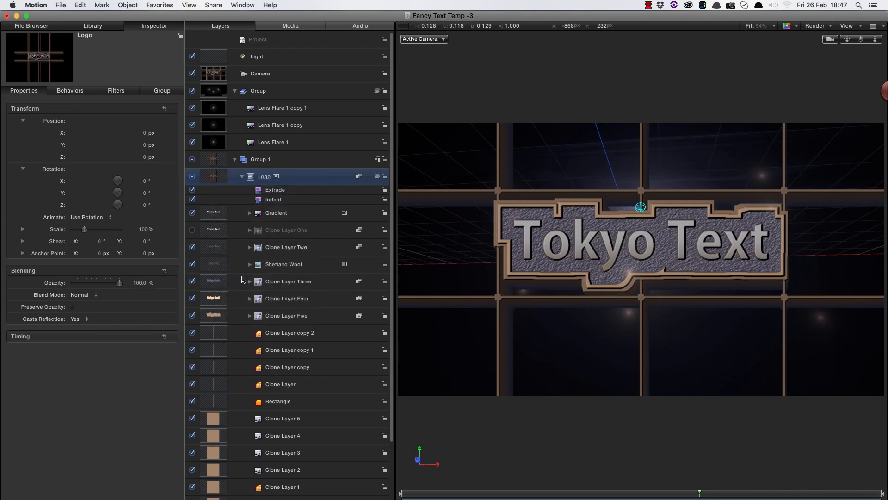
pyautogui.click(211, 159)
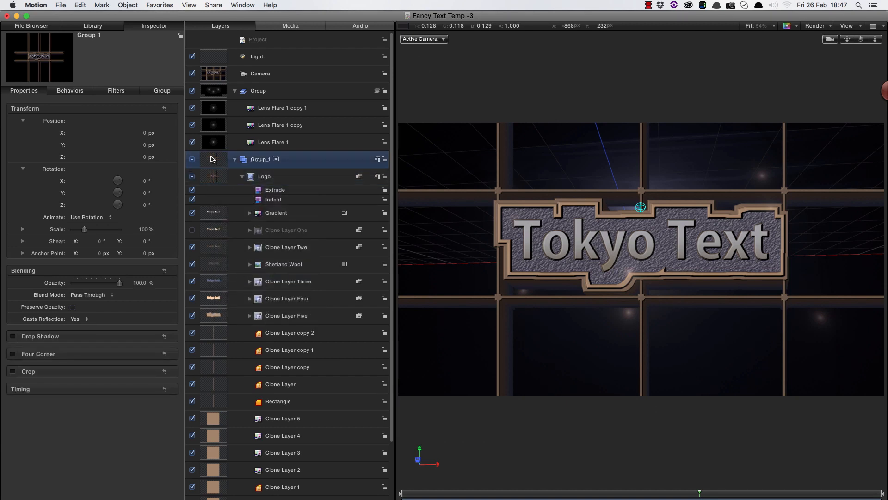
pyautogui.rightClick(211, 158)
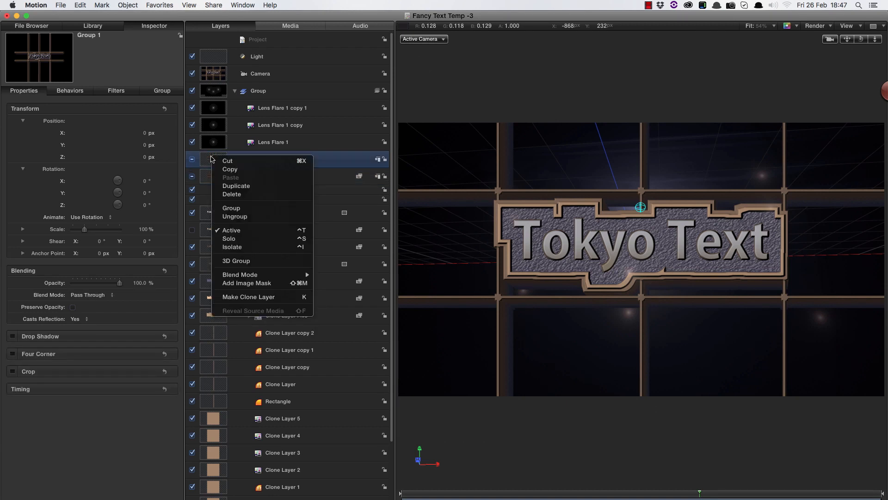
pyautogui.click(241, 260)
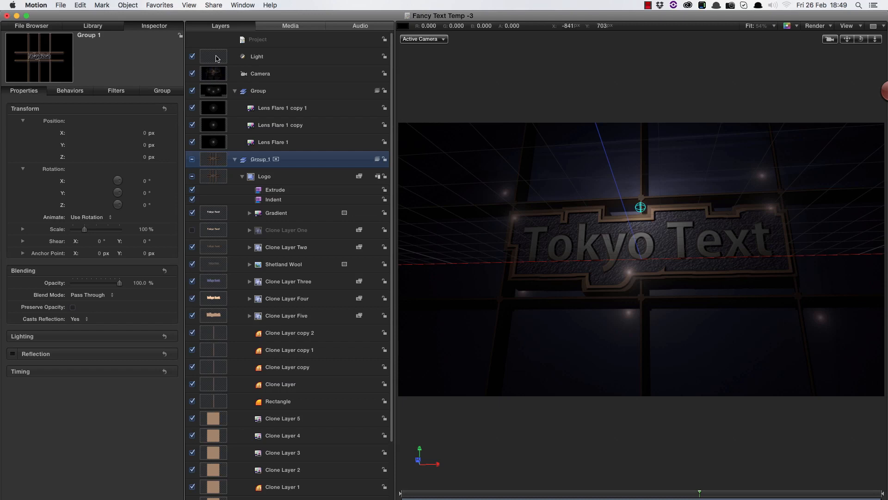
# Step: Duplicate the light and set the copy's Z position to -200 px
pyautogui.click(217, 58)
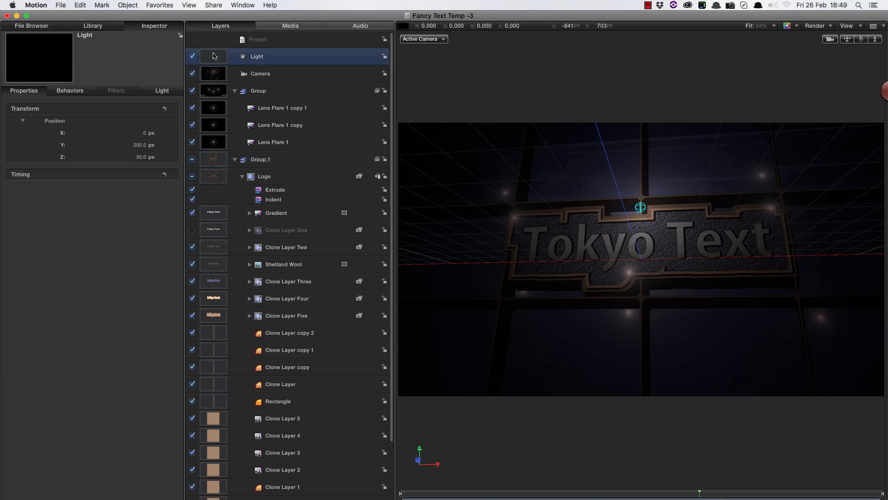
pyautogui.rightClick(214, 56)
pyautogui.click(229, 81)
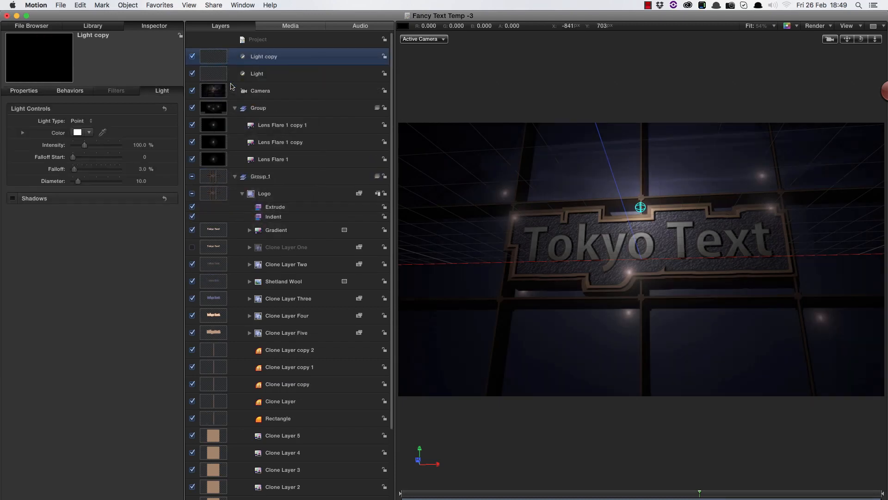
pyautogui.click(30, 90)
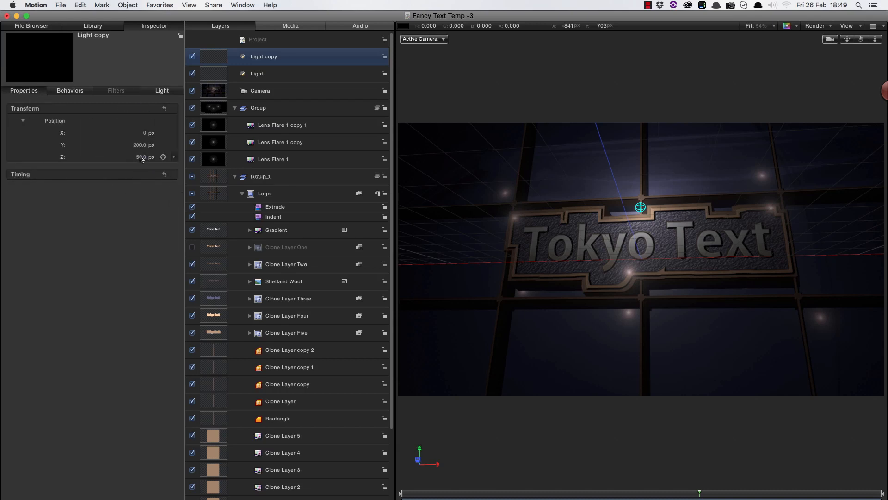
pyautogui.doubleClick(141, 158)
pyautogui.write('-2')
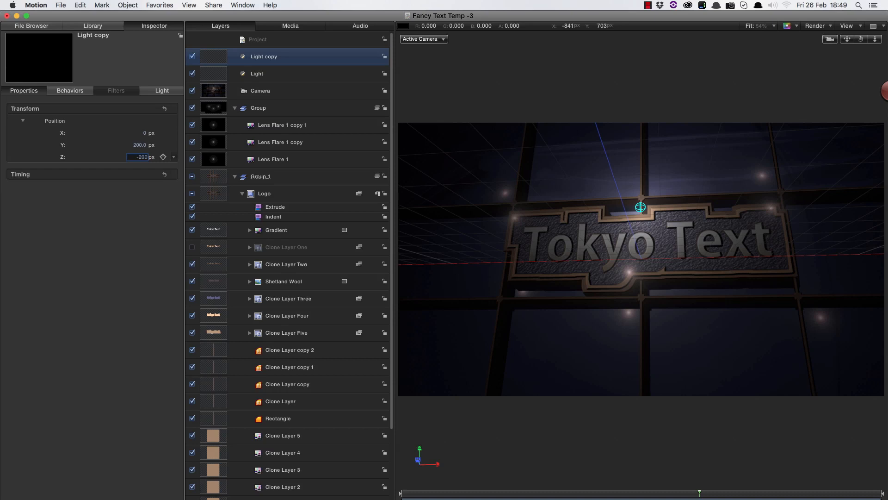
pyautogui.press('Return')
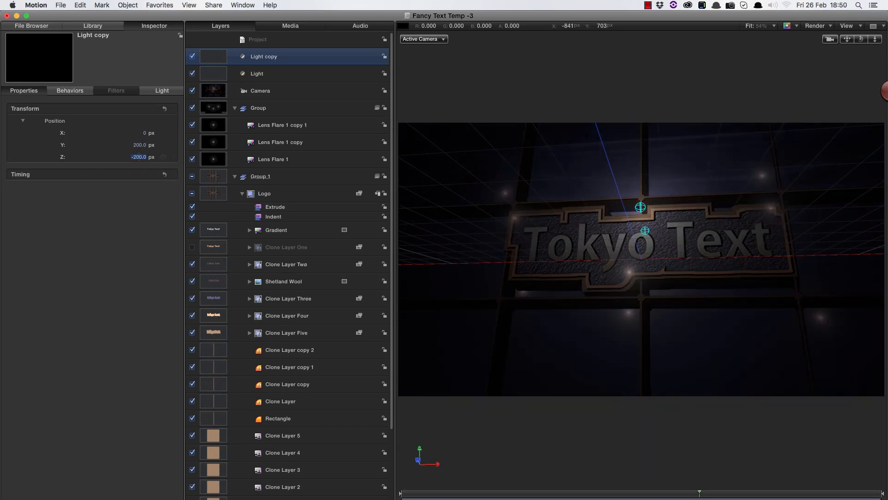
# Step: Raise the duplicated light's intensity to 300%
pyautogui.click(162, 91)
pyautogui.doubleClick(141, 145)
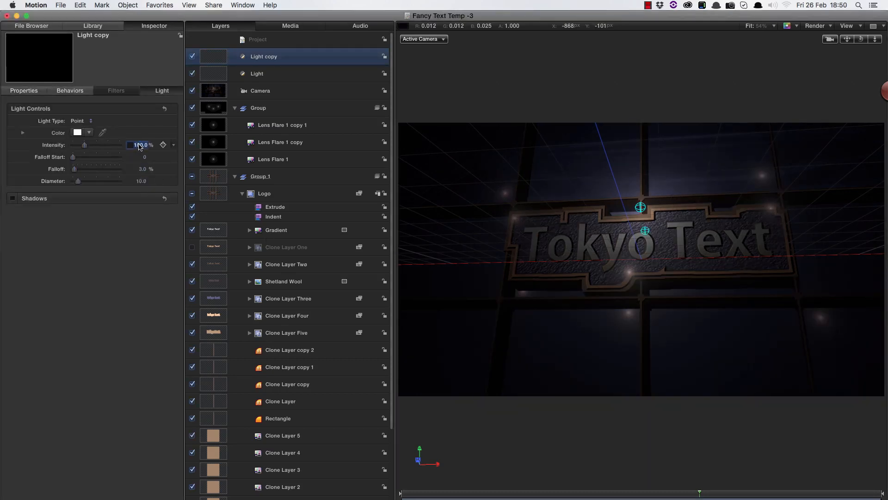
pyautogui.write('300')
pyautogui.press('Return')
# Step: Push the Background group back to Z -1000 px and scale it to 200%
pyautogui.scroll(-5, 393, 345)
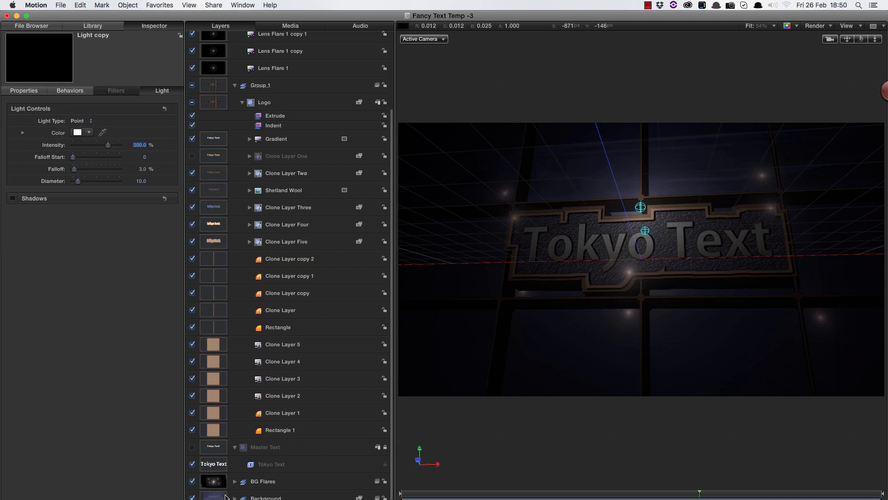
pyautogui.click(215, 450)
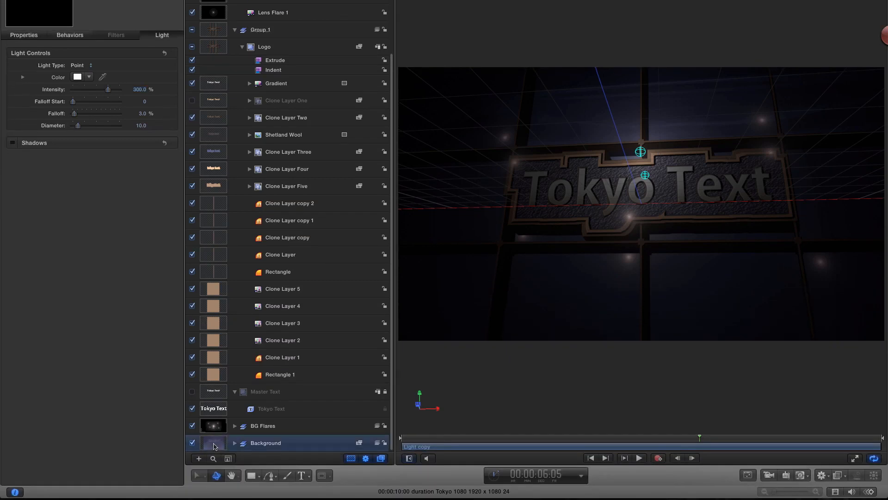
pyautogui.click(9, 34)
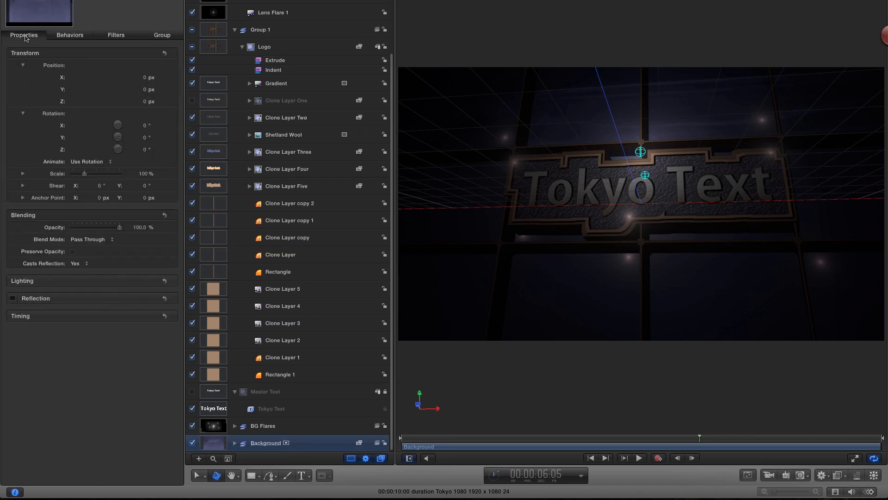
pyautogui.click(146, 102)
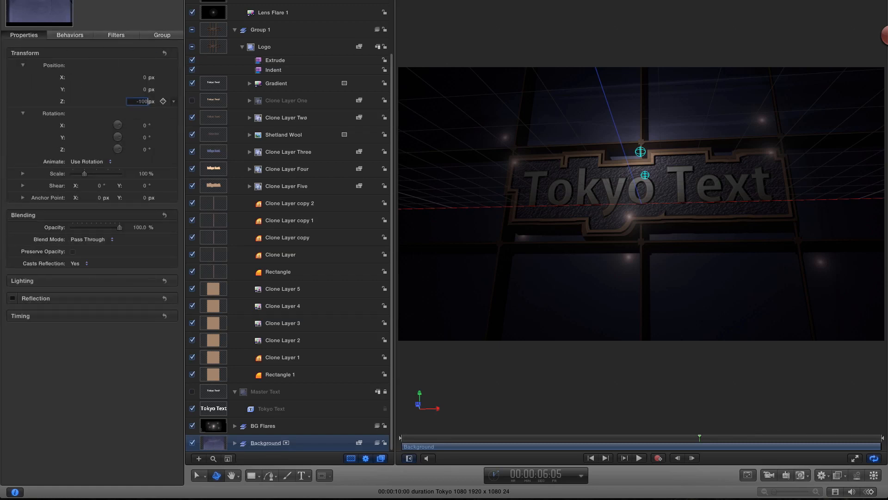
pyautogui.press('Return')
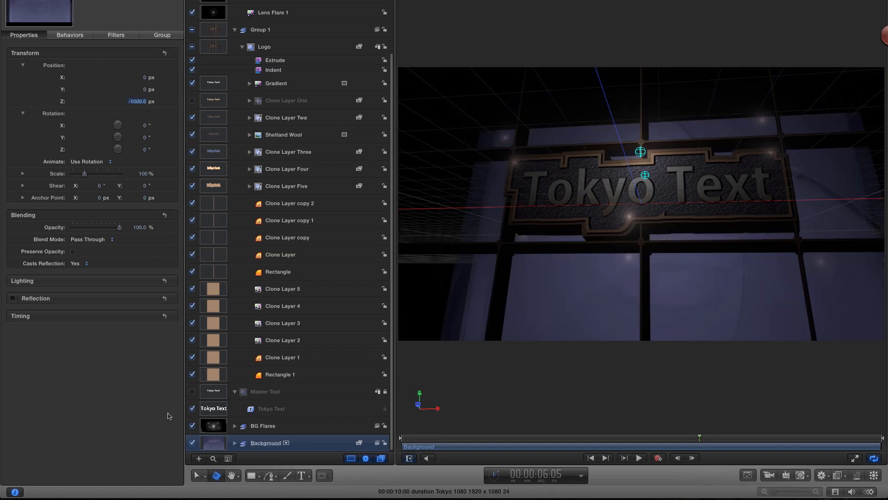
pyautogui.moveTo(144, 174); pyautogui.dragTo(162, 175)
pyautogui.doubleClick(142, 175)
pyautogui.write('2')
pyautogui.press('Return')
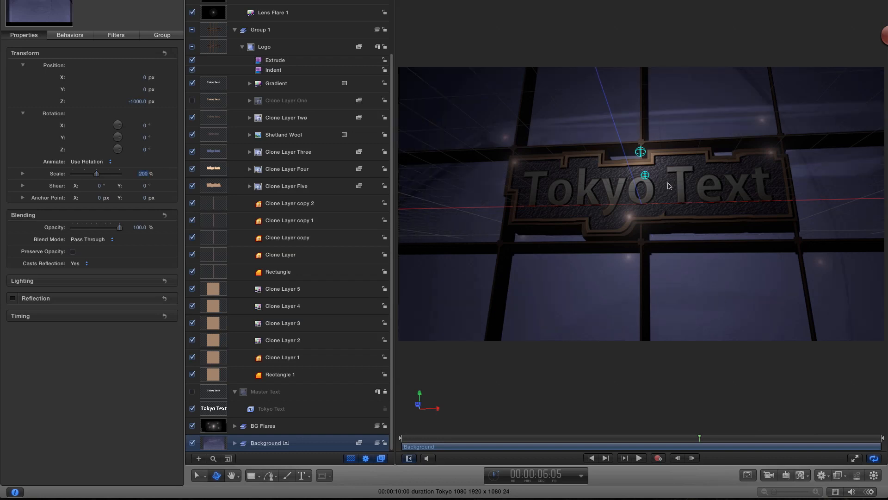
# Step: Position the BG Flares group at Y 97 px and Z -500 px, scaled to 164%
pyautogui.click(214, 426)
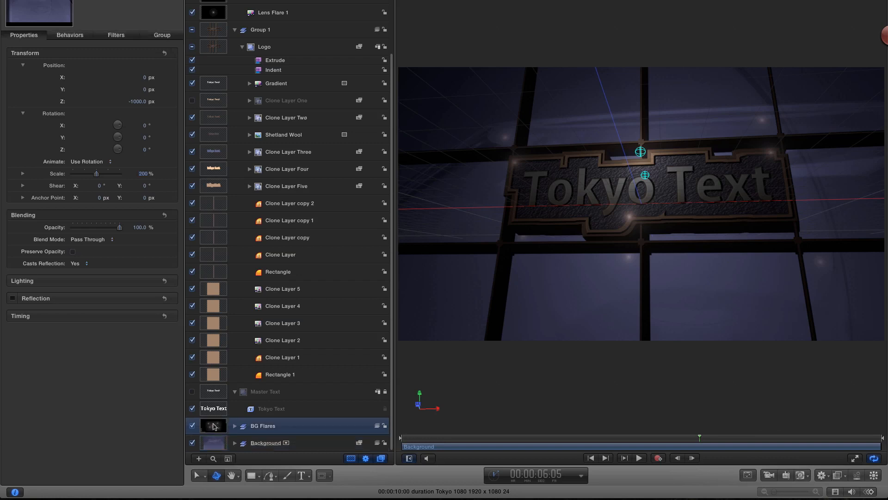
pyautogui.click(145, 101)
pyautogui.write('-500')
pyautogui.press('Return')
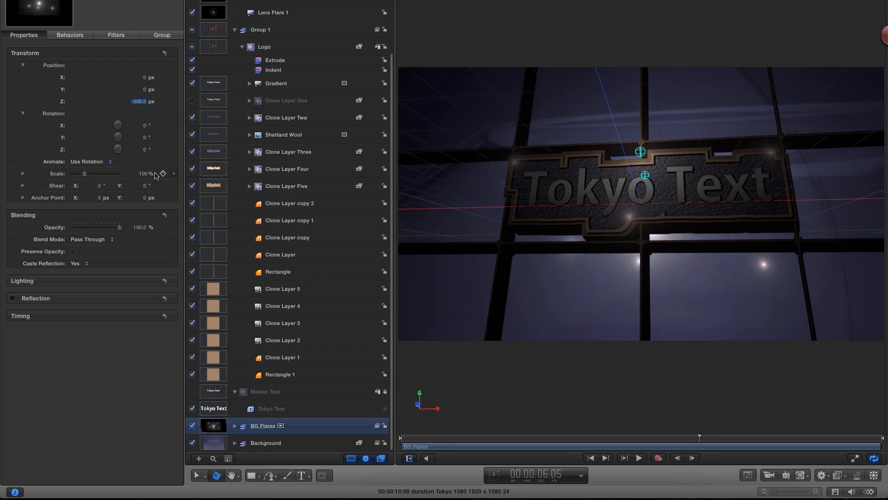
pyautogui.moveTo(145, 175); pyautogui.dragTo(143, 173)
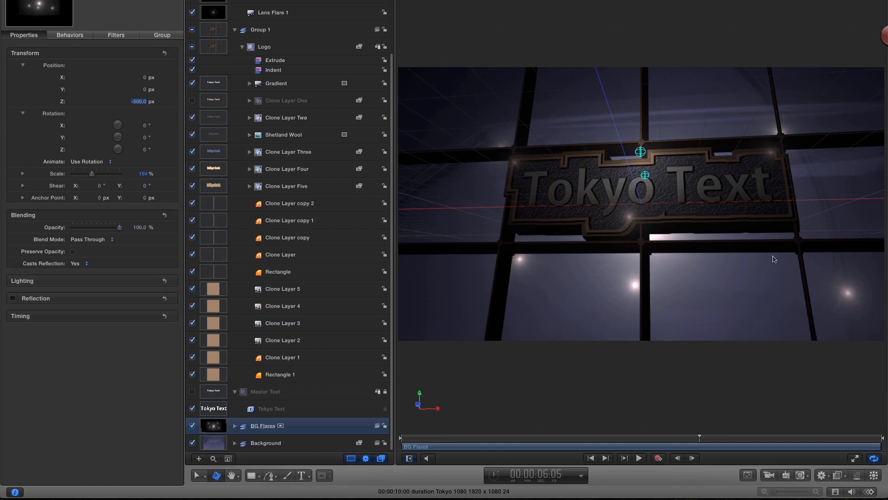
pyautogui.moveTo(141, 88); pyautogui.dragTo(140, 86)
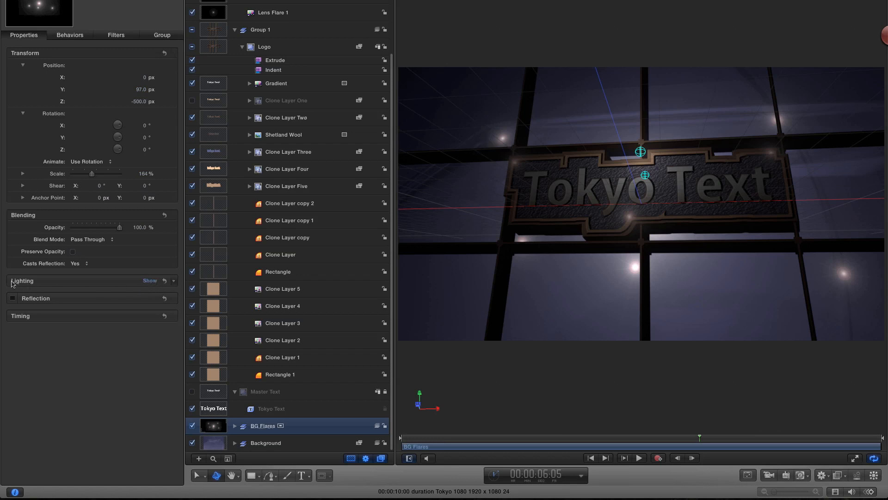
# Step: Turn off lighting shading for the BG Flares group
pyautogui.click(149, 282)
pyautogui.click(76, 293)
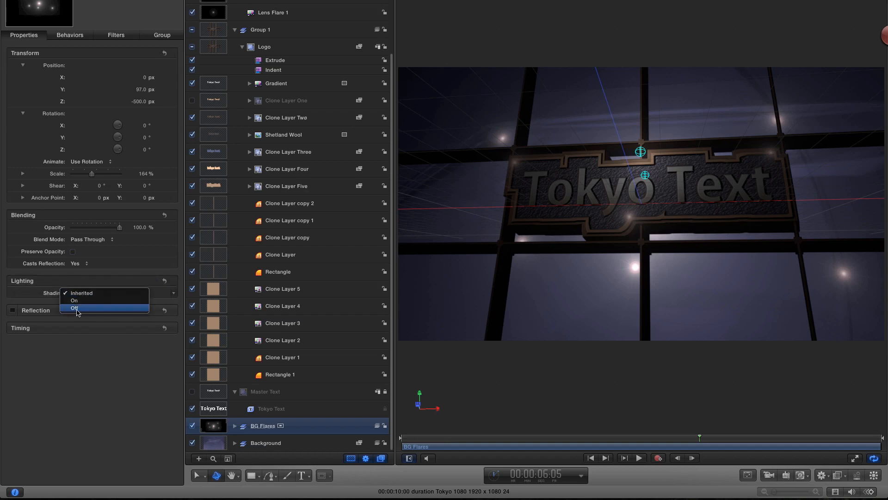
pyautogui.click(76, 308)
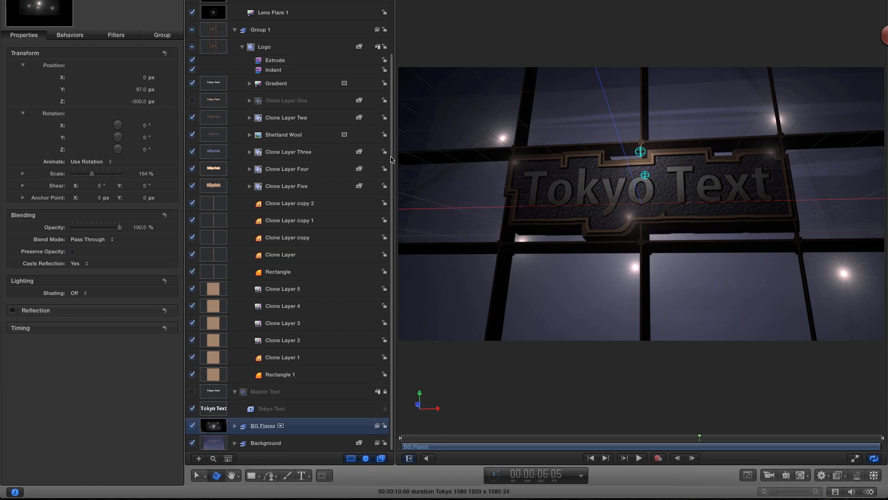
# Step: Turn off lighting shading for the group holding the three foreground lens flares
pyautogui.scroll(5, 393, 139)
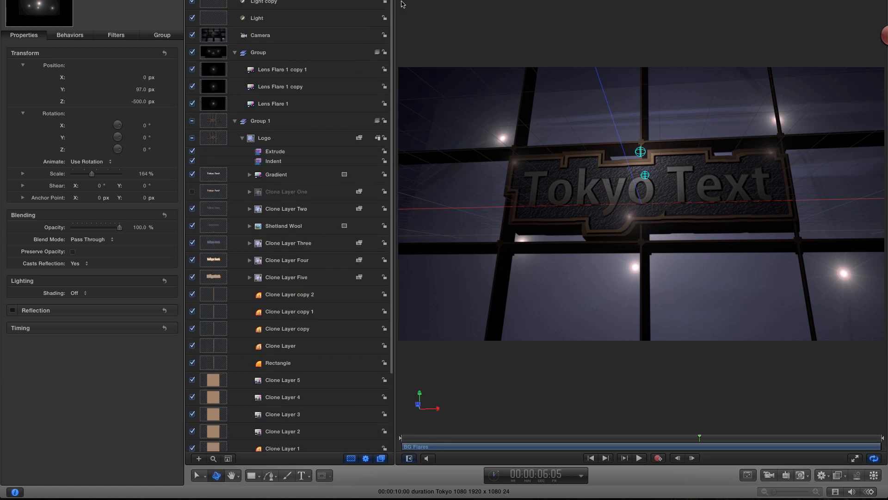
pyautogui.click(216, 53)
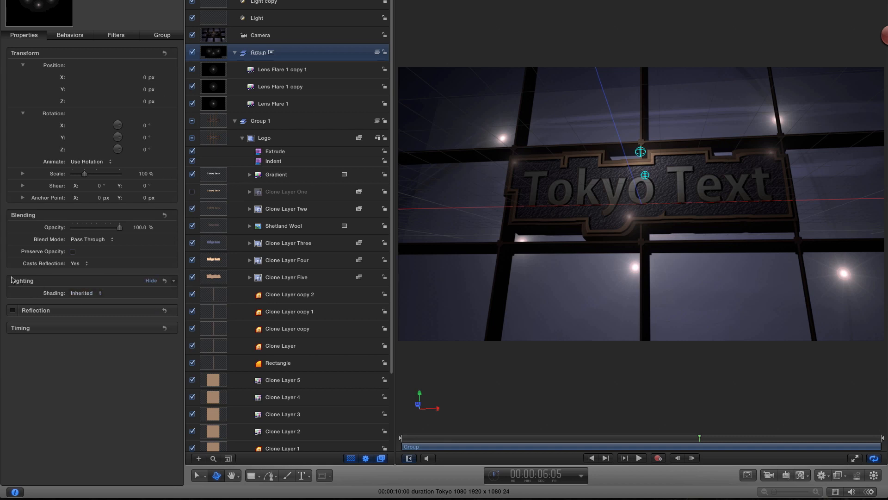
pyautogui.click(83, 293)
pyautogui.click(80, 313)
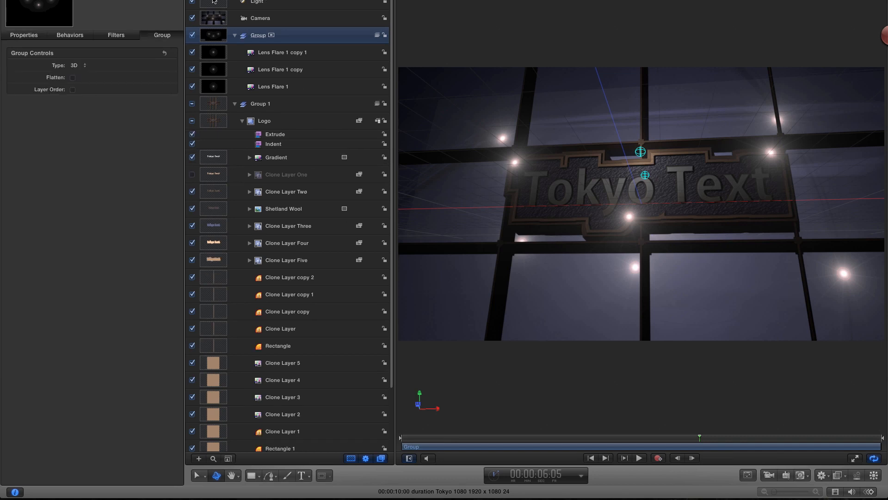
# Step: Set the original light's intensity to 200% and its falloff to 10%
pyautogui.click(214, 2)
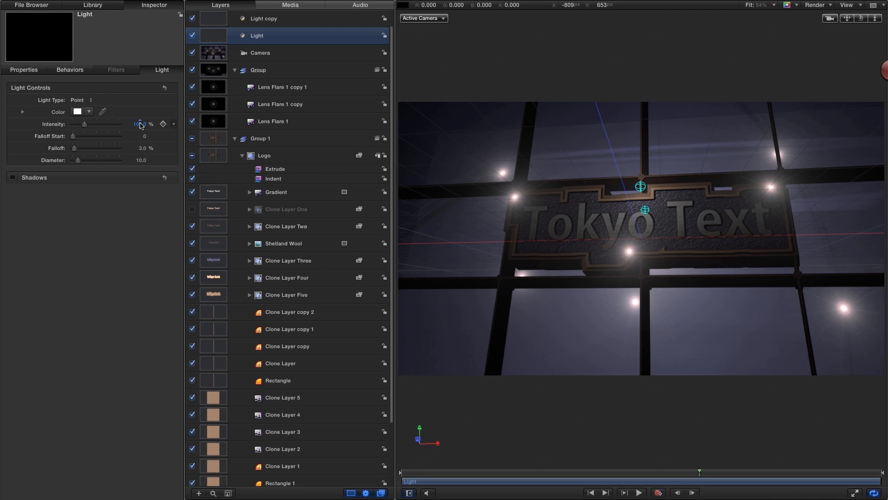
pyautogui.write('200')
pyautogui.press('Return')
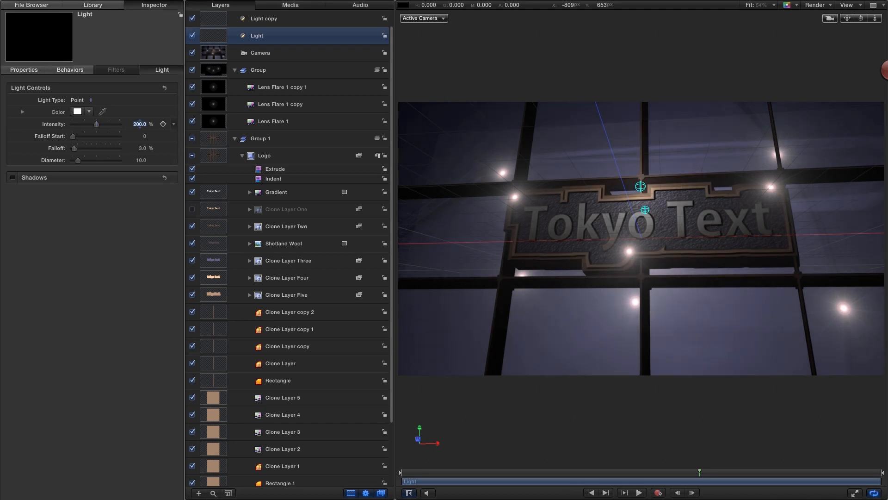
pyautogui.doubleClick(144, 148)
pyautogui.write('10')
pyautogui.press('Return')
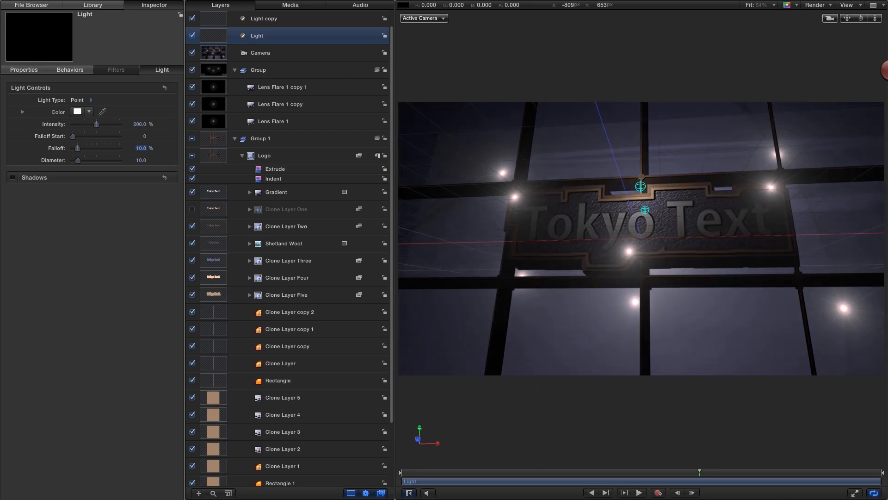
# Step: Duplicate the original light and set the copy's intensity to 100%
pyautogui.rightClick(212, 35)
pyautogui.click(235, 60)
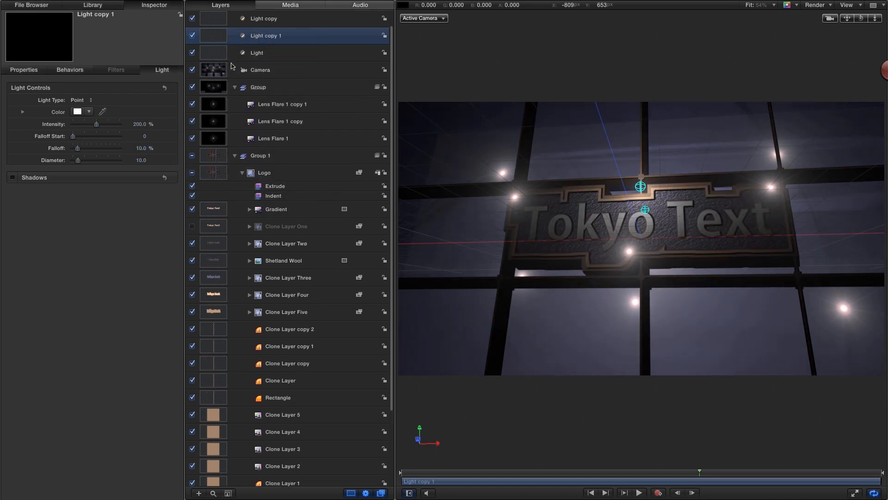
pyautogui.click(139, 124)
pyautogui.write('1')
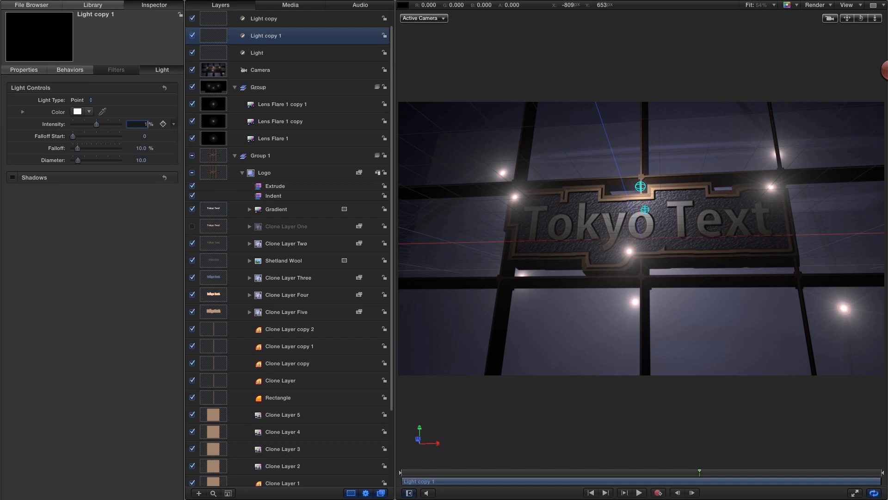
pyautogui.write('00')
pyautogui.press('Return')
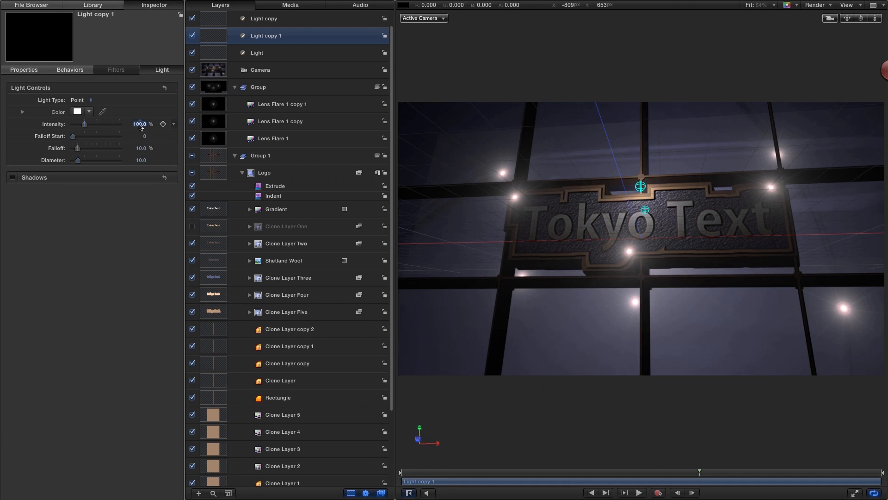
# Step: Move the duplicated light to about X -522 px, at the flare on the logo's upper-left corner
pyautogui.click(25, 70)
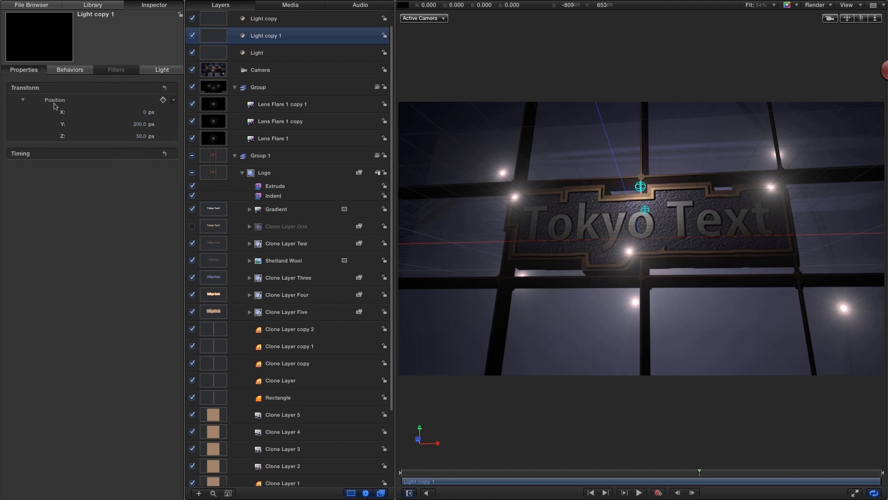
pyautogui.moveTo(145, 113); pyautogui.dragTo(136, 112)
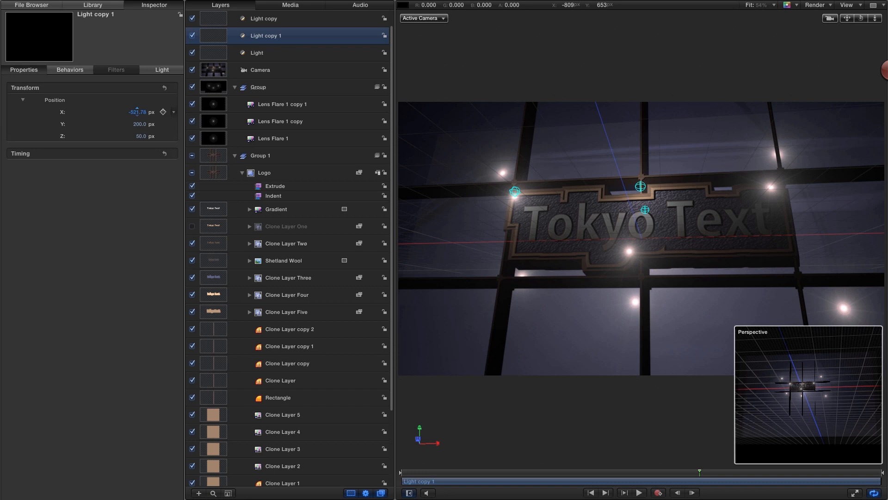
pyautogui.moveTo(136, 112); pyautogui.dragTo(137, 112)
# Step: Duplicate the upper-left light and move the copy to about X 498 px, at the flare on the logo's upper-right corner
pyautogui.rightClick(236, 36)
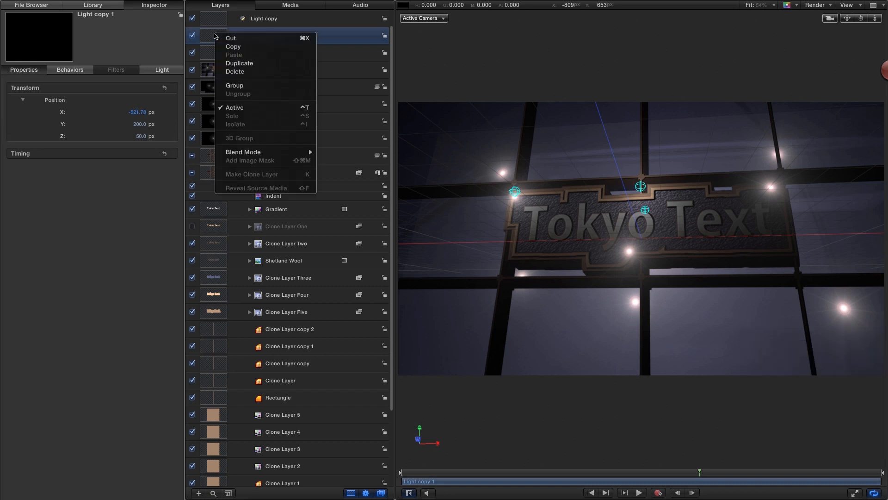
pyautogui.click(200, 115)
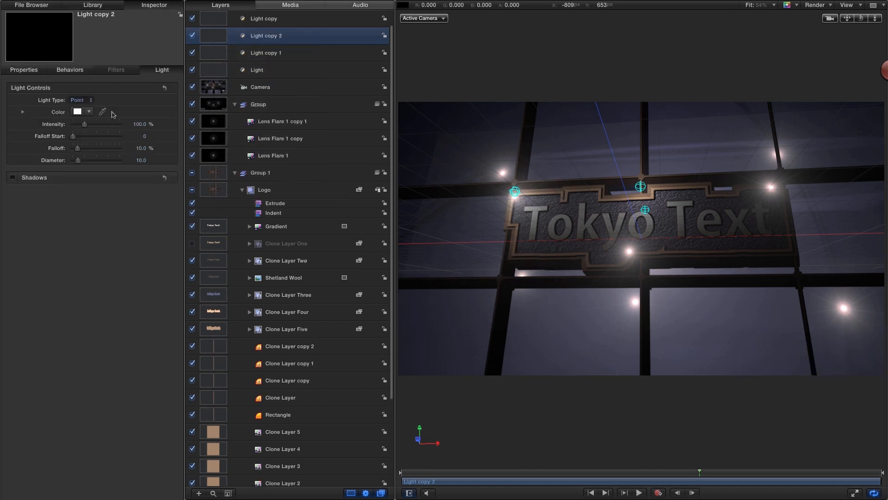
pyautogui.click(23, 69)
pyautogui.moveTo(137, 113); pyautogui.dragTo(138, 111)
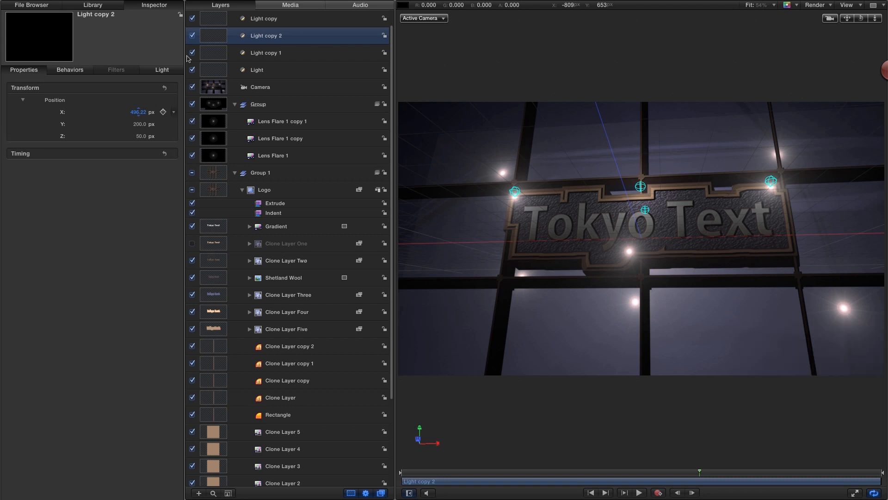
# Step: Duplicate the upper-right light and position the copy at about X -40 px and Y -56 px, on the logo's lower flare
pyautogui.rightClick(212, 34)
pyautogui.click(227, 63)
pyautogui.click(24, 69)
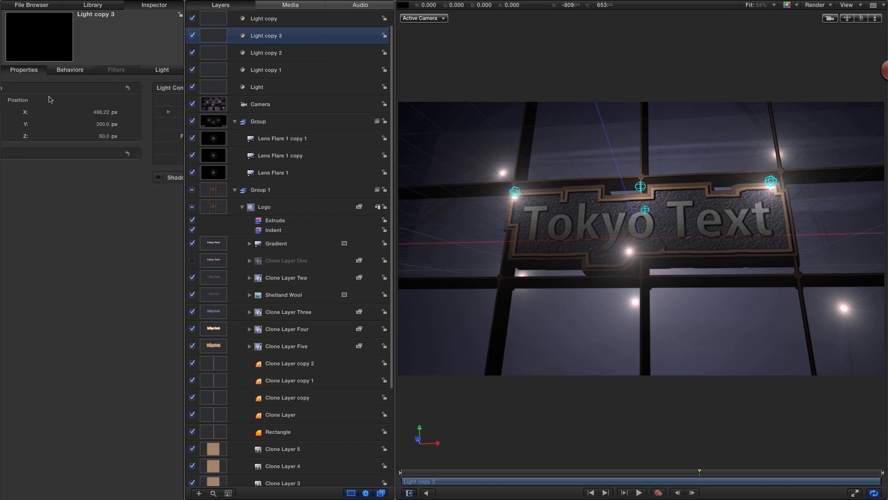
pyautogui.moveTo(139, 114)
pyautogui.mouseDown()
pyautogui.moveTo(139, 124)
pyautogui.moveTo(137, 114)
pyautogui.mouseUp()
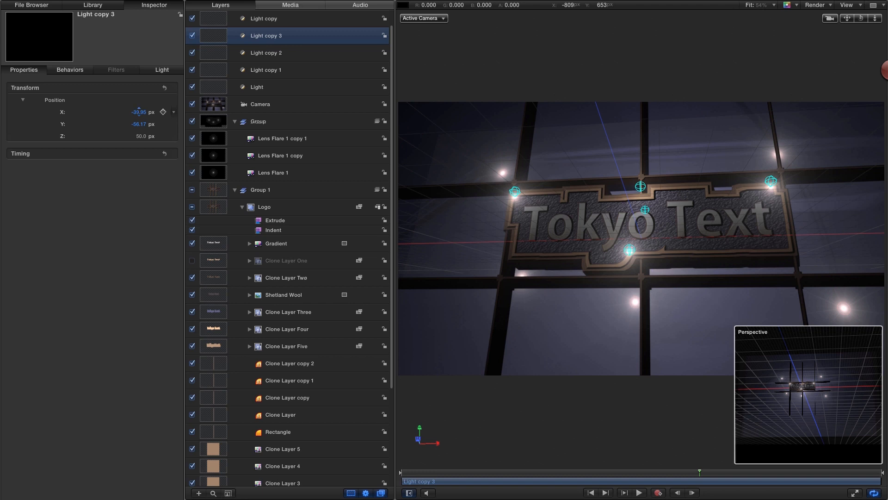
pyautogui.moveTo(139, 111); pyautogui.dragTo(139, 111)
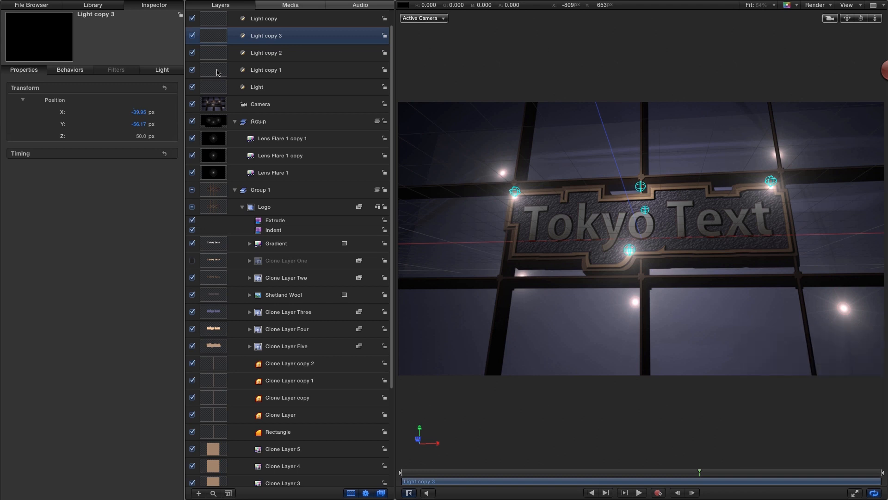
# Step: Link Light copy 1's Z position to the original light's, and copy the Link behavior to Light copy 2 and Light copy 3
pyautogui.click(215, 71)
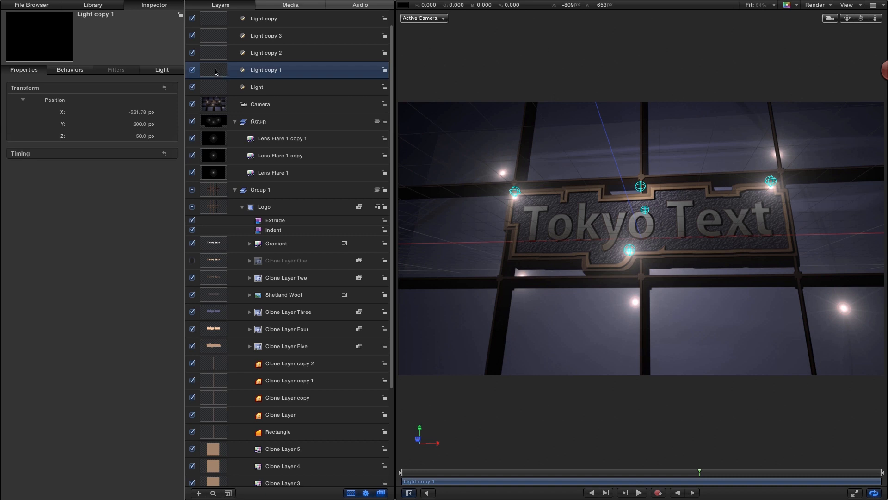
pyautogui.rightClick(59, 139)
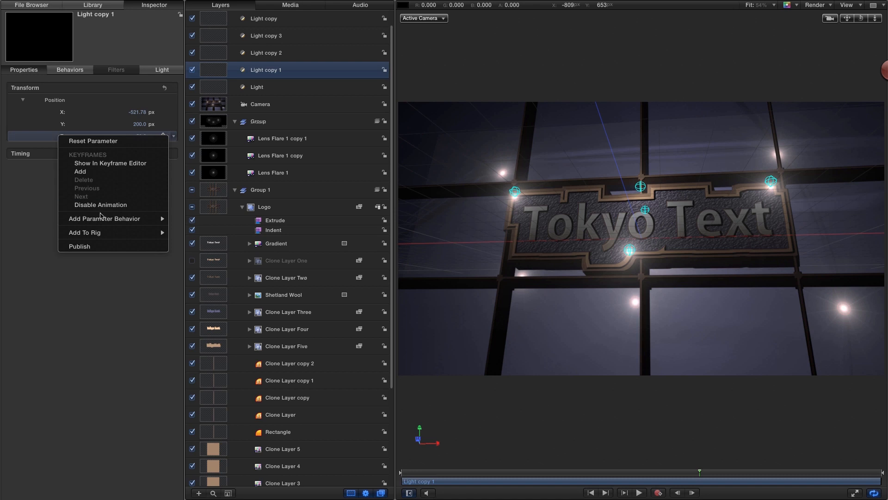
pyautogui.moveTo(103, 220)
pyautogui.click(188, 251)
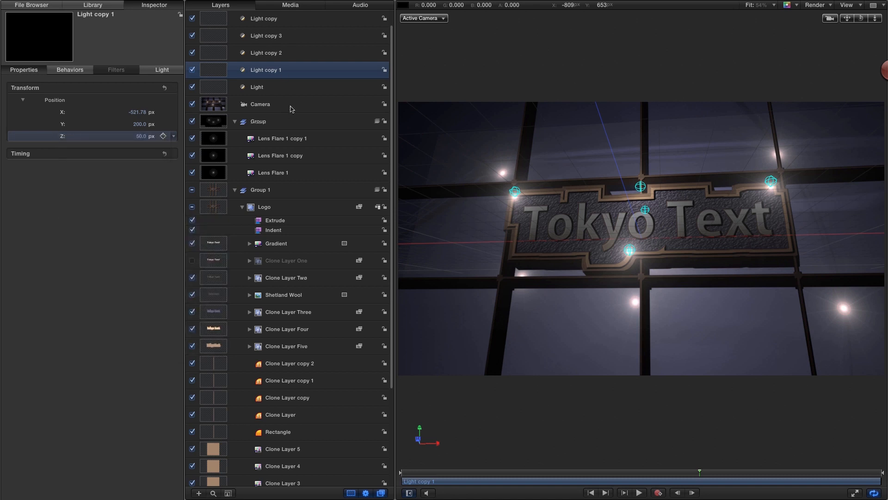
pyautogui.moveTo(214, 100); pyautogui.dragTo(81, 106)
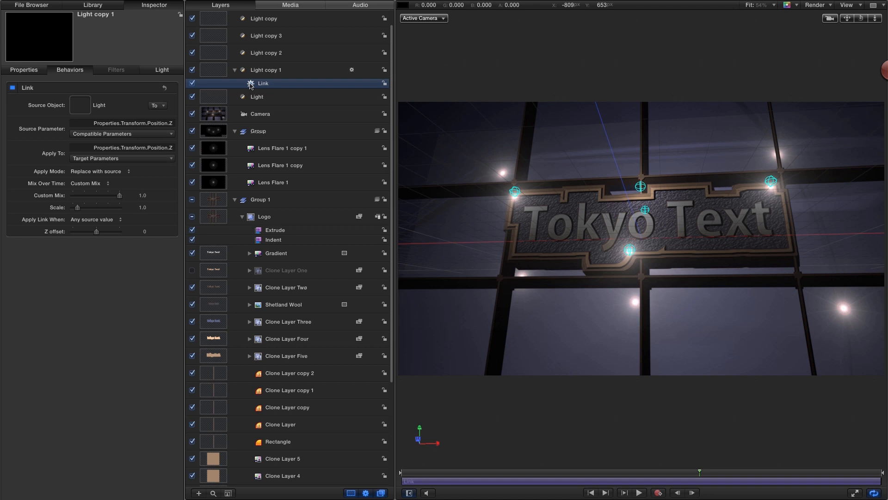
pyautogui.moveTo(250, 85); pyautogui.dragTo(210, 36)
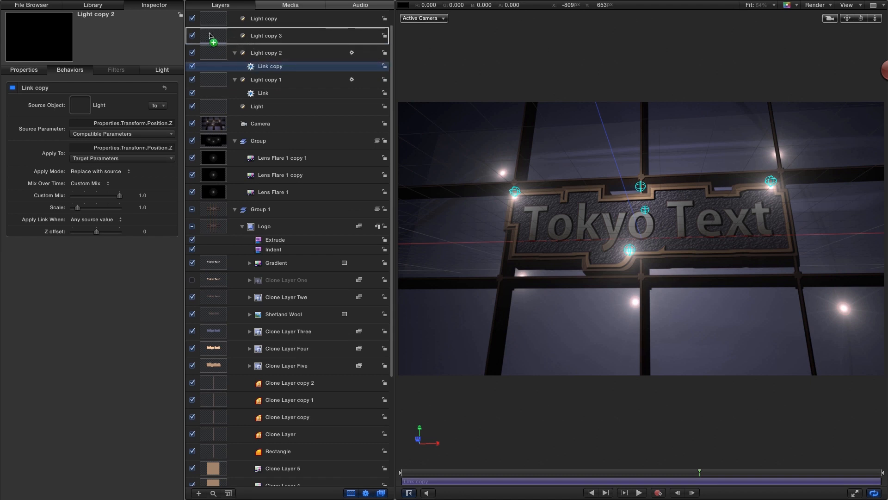
# Step: Try Z positions of 5 px and 150 px for the original light, settling on about 117.5 px
pyautogui.click(216, 121)
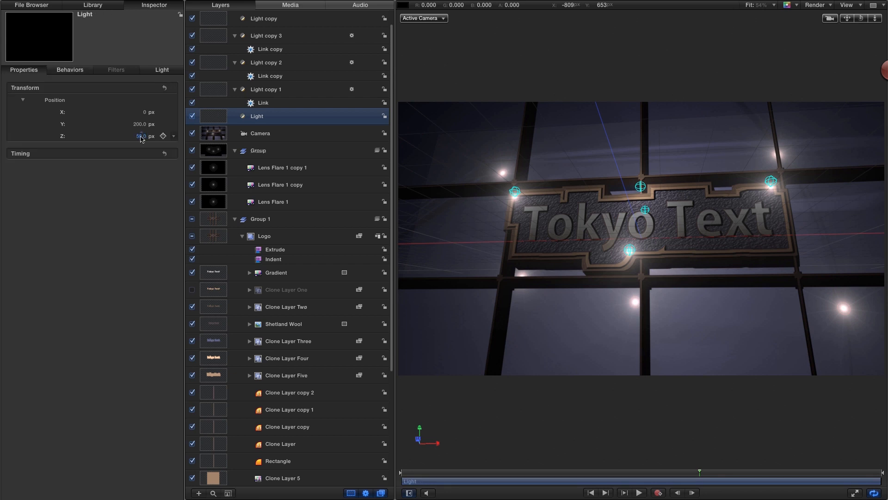
pyautogui.click(141, 136)
pyautogui.write('5')
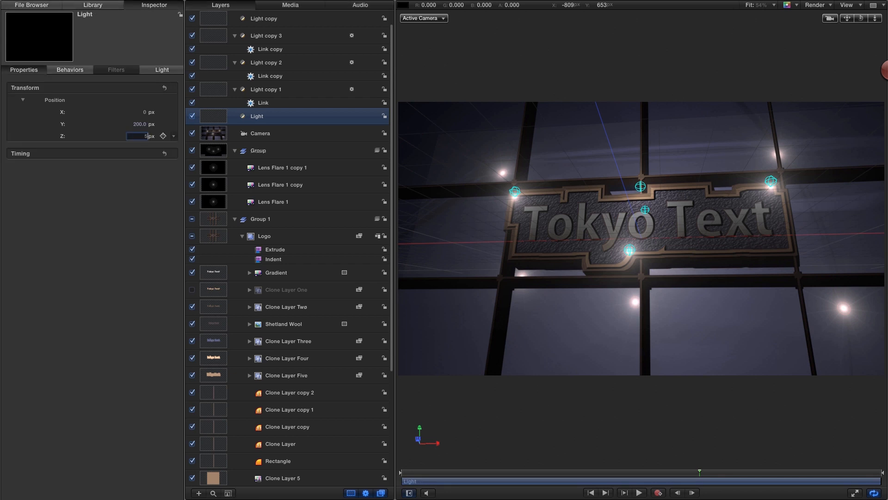
pyautogui.press('Return')
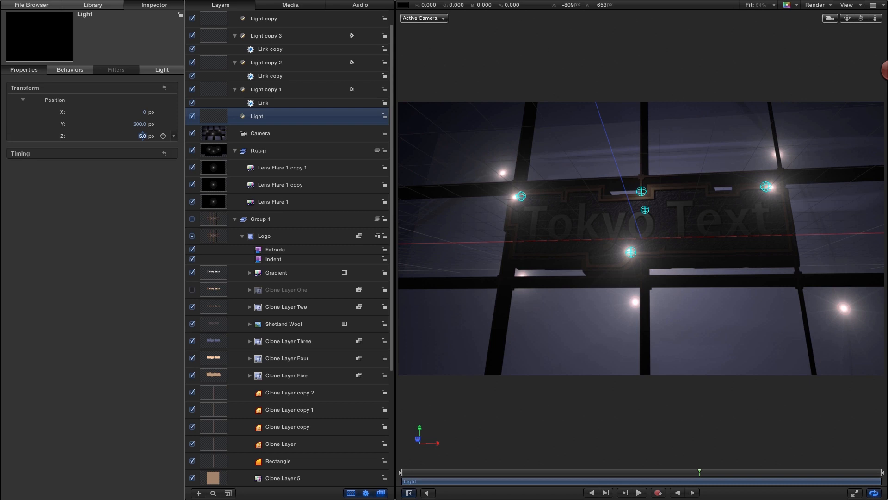
pyautogui.click(141, 136)
pyautogui.write('150')
pyautogui.press('Return')
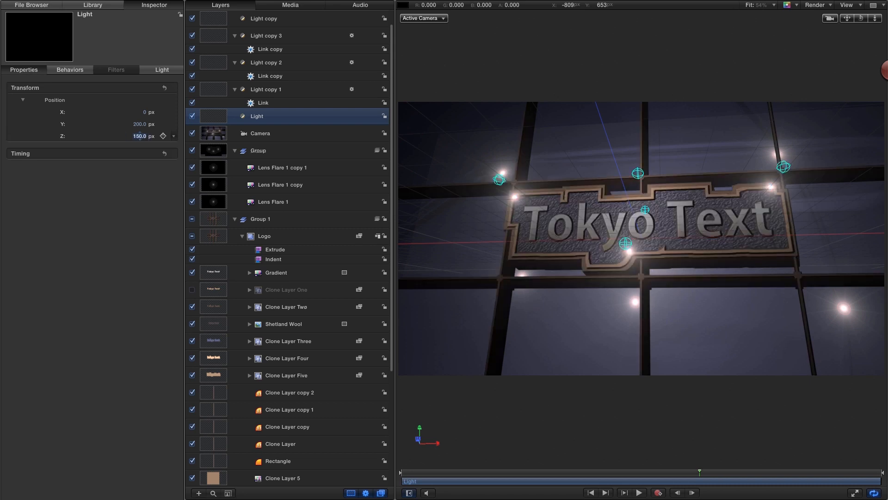
pyautogui.moveTo(138, 137)
pyautogui.mouseDown()
pyautogui.moveTo(110, 137)
pyautogui.moveTo(130, 137)
pyautogui.mouseUp()
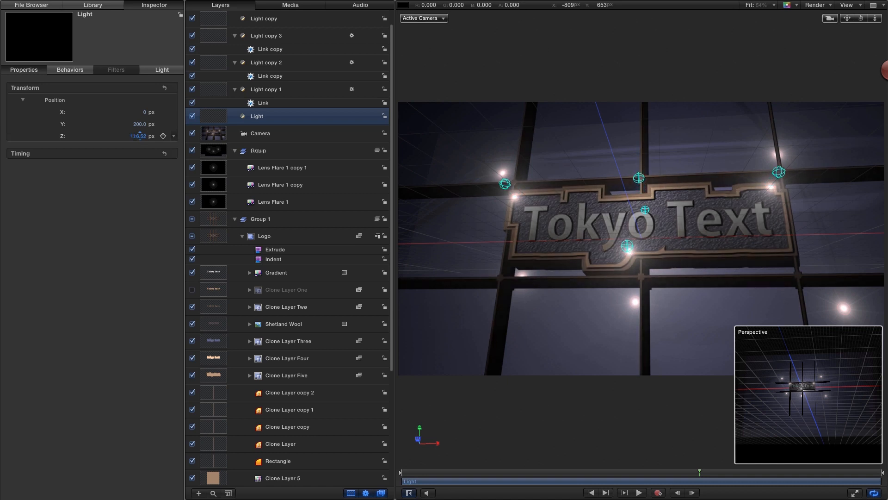
pyautogui.click(139, 137)
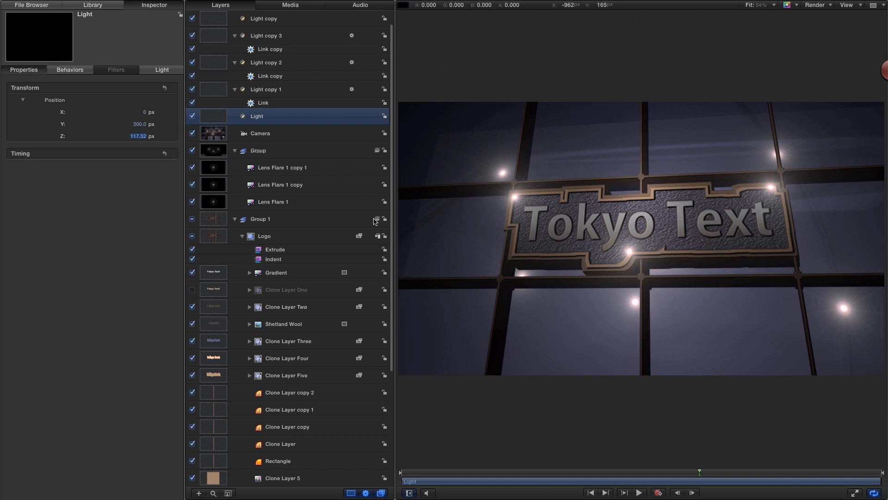
# Step: Apply the Dolly camera behavior to the Camera
pyautogui.click(214, 134)
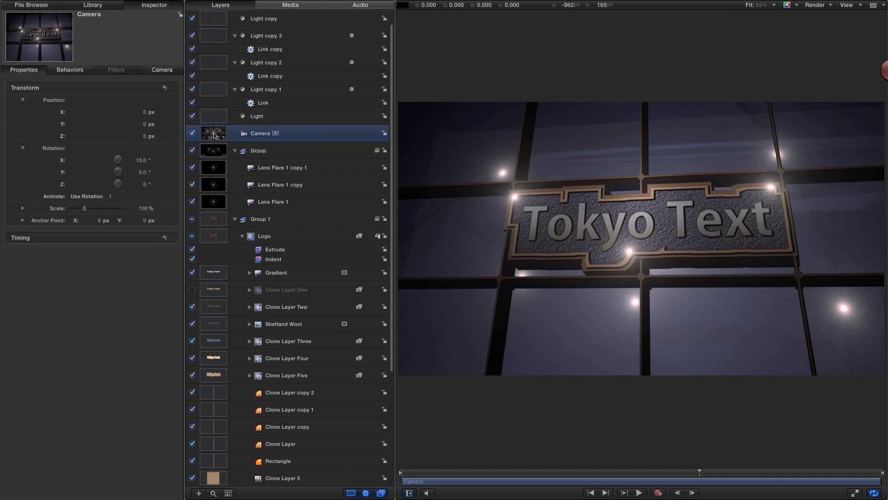
pyautogui.click(93, 6)
pyautogui.click(30, 79)
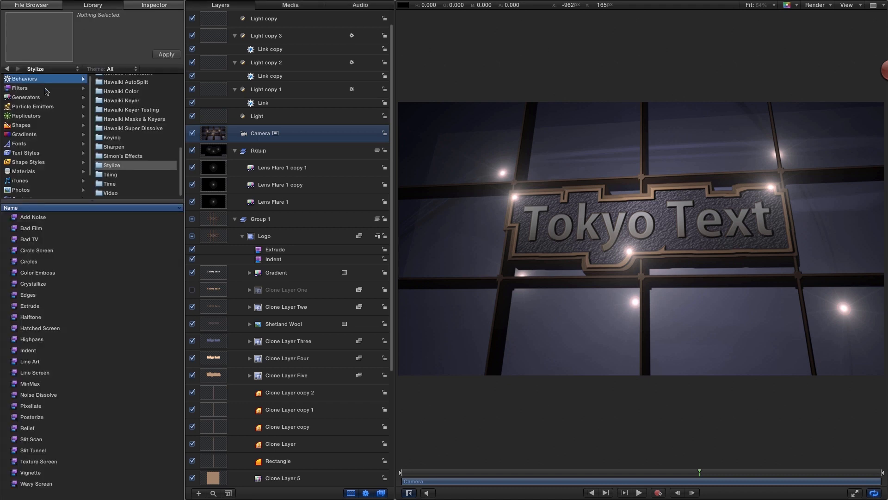
pyautogui.click(116, 107)
pyautogui.moveTo(17, 217); pyautogui.dragTo(222, 144)
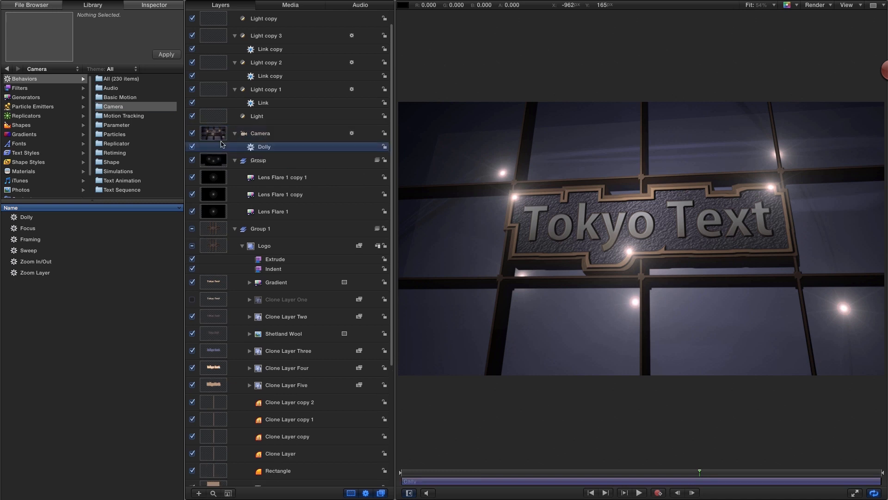
# Step: Set the Dolly distance to 150 and preview the camera move near the end of the project
pyautogui.click(145, 4)
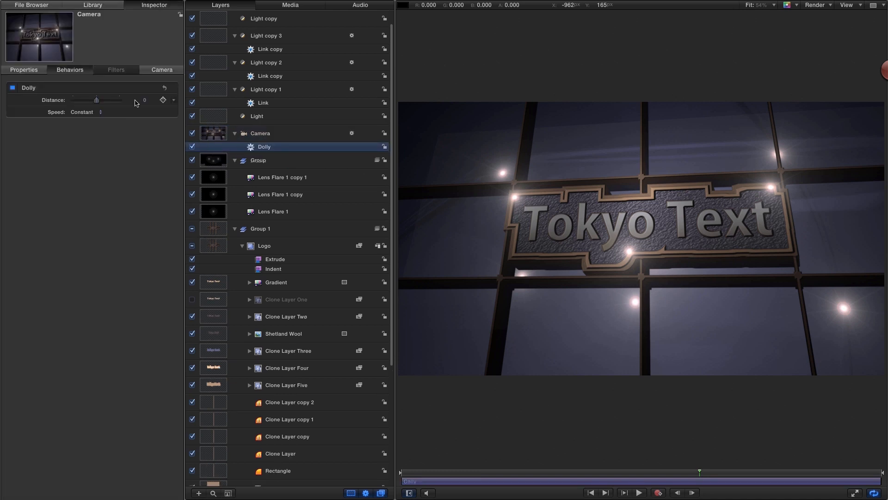
pyautogui.click(145, 100)
pyautogui.write('150')
pyautogui.press('Return')
pyautogui.click(881, 480)
pyautogui.moveTo(881, 479); pyautogui.dragTo(823, 473)
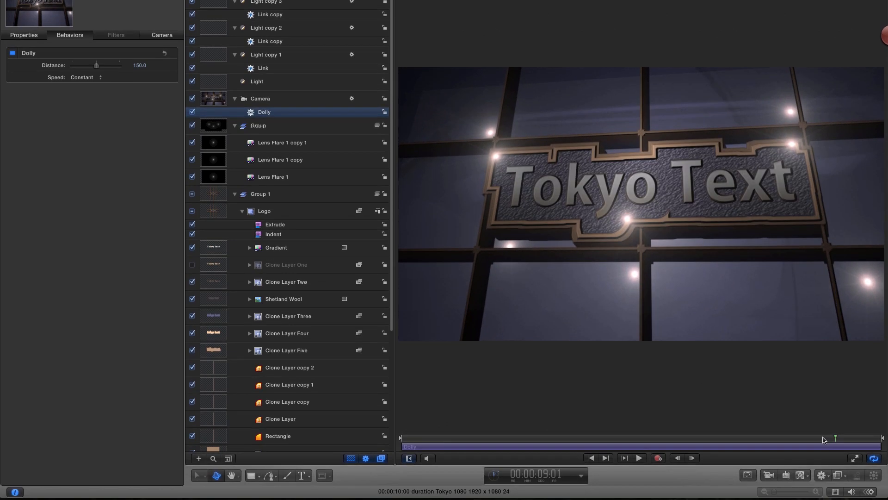
# Step: At 00:00:02:00, add a Center keyframe to all three foreground lens flares
pyautogui.click(552, 475)
pyautogui.write('200')
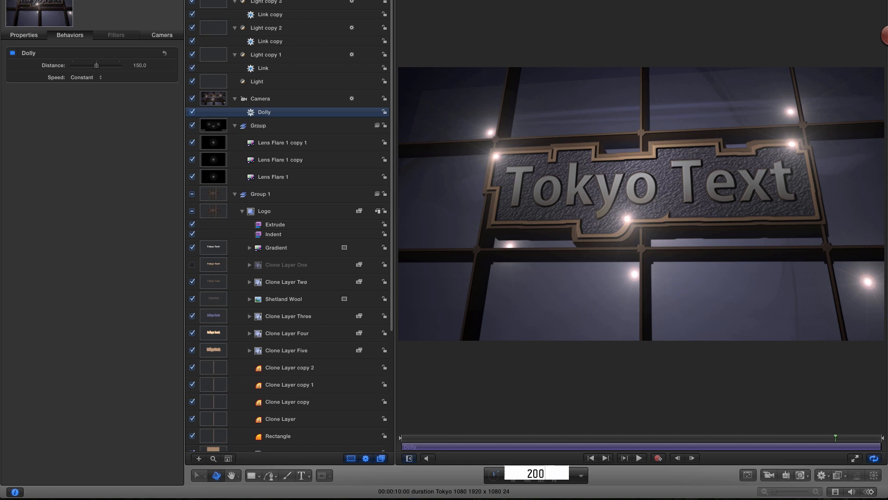
pyautogui.press('Return')
pyautogui.click(213, 142)
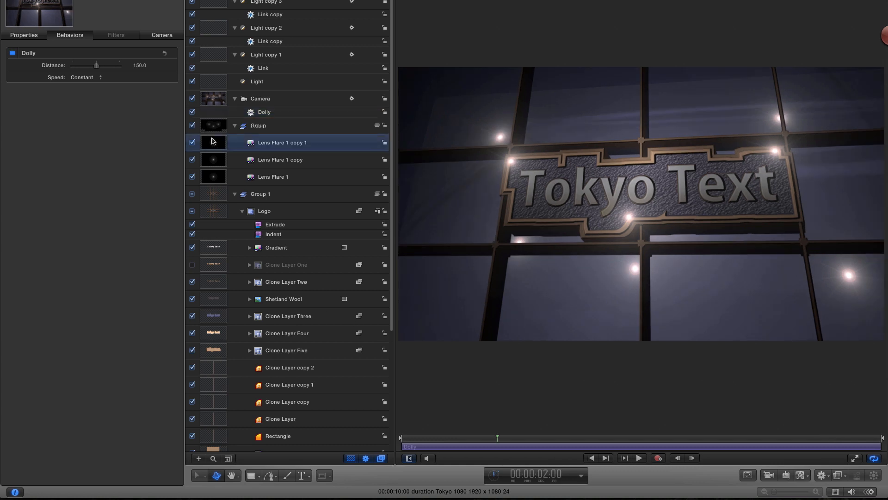
pyautogui.keyDown('shift'); pyautogui.click(215, 179); pyautogui.keyUp('shift')
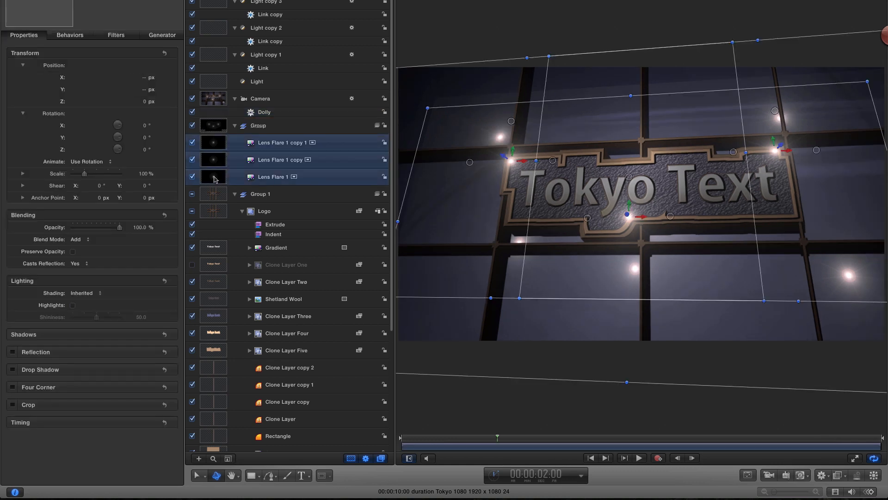
pyautogui.click(162, 35)
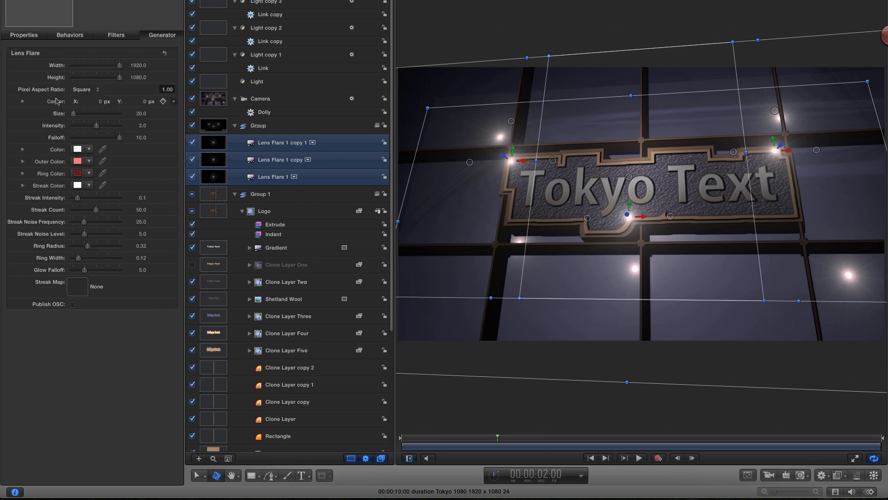
pyautogui.click(163, 101)
# Step: At 00:00:08:00, move Lens Flare 1's center along the logo's lower edge to about X 247 px
pyautogui.click(550, 477)
pyautogui.write('800')
pyautogui.press('Return')
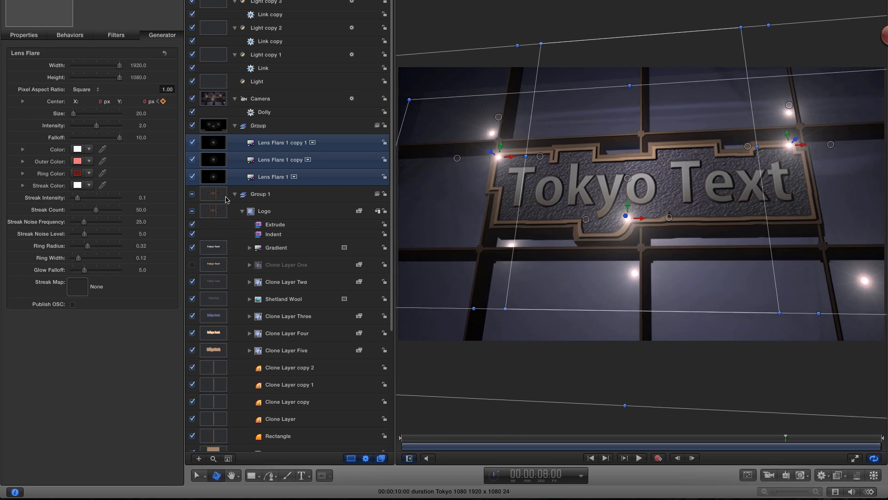
pyautogui.click(215, 177)
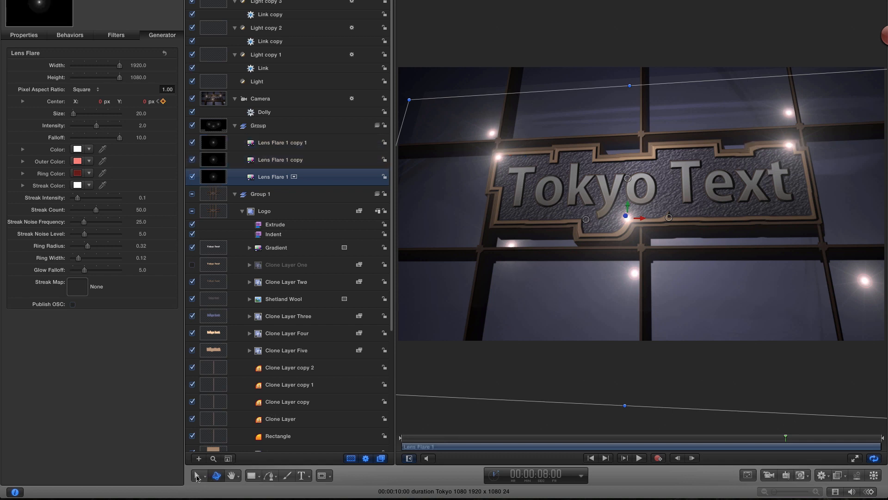
pyautogui.click(196, 476)
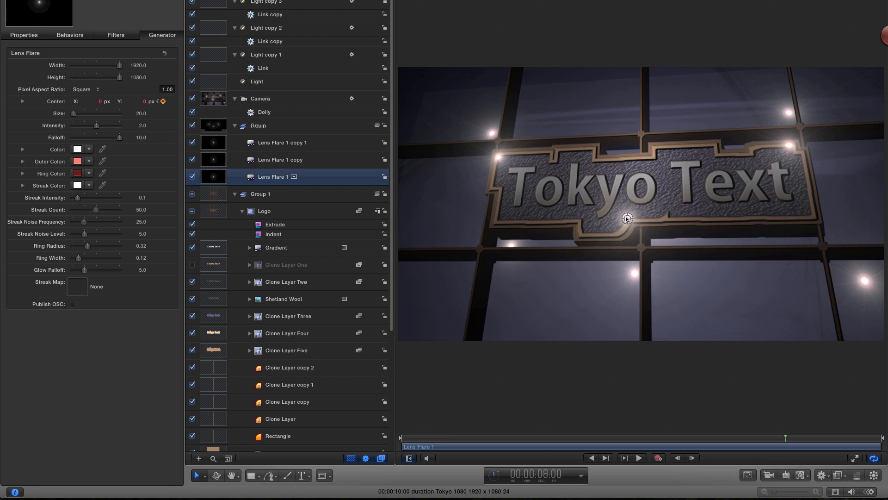
pyautogui.moveTo(627, 219); pyautogui.dragTo(701, 217)
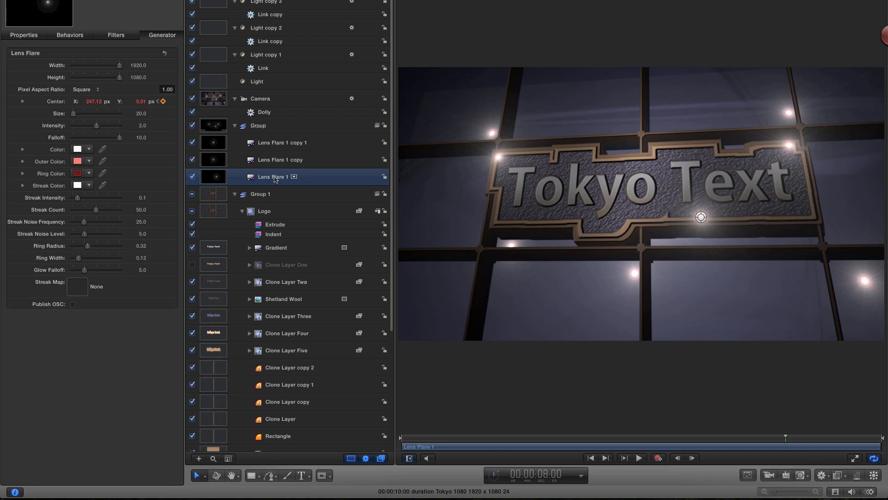
# Step: At 00:00:08:00, move the centers of Lens Flare 1 copy and Lens Flare 1 copy 1 inward along the logo's upper edge
pyautogui.click(215, 161)
pyautogui.moveTo(498, 158); pyautogui.dragTo(549, 155)
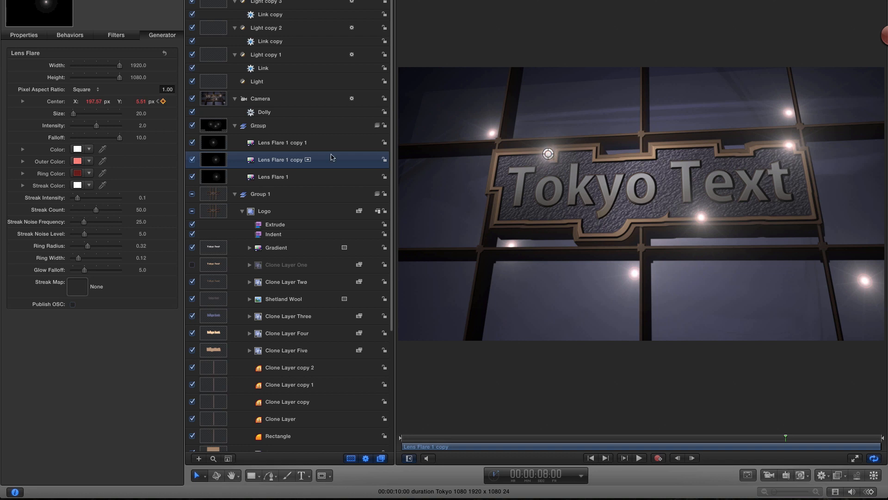
pyautogui.click(213, 144)
pyautogui.moveTo(788, 144); pyautogui.dragTo(763, 149)
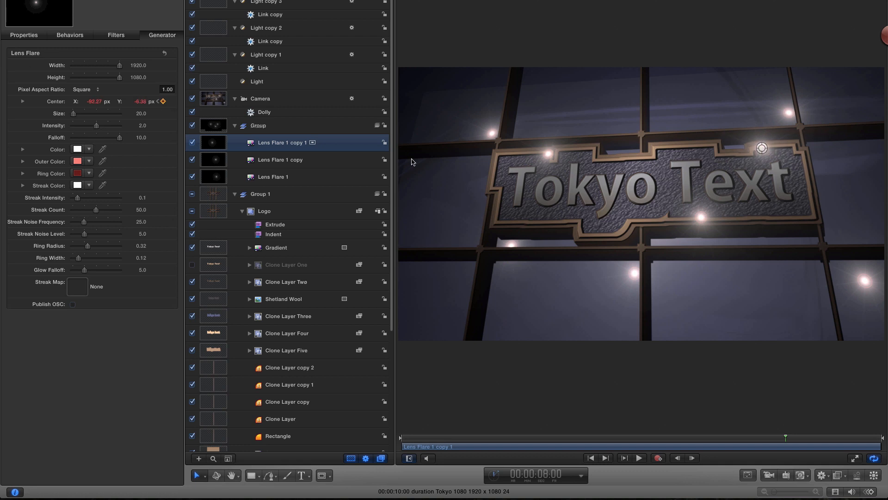
# Step: Select all three foreground lens flares and keyframe their Size at 0 at 00:00:08:00
pyautogui.click(217, 162)
pyautogui.keyDown('shift'); pyautogui.click(217, 177); pyautogui.keyUp('shift')
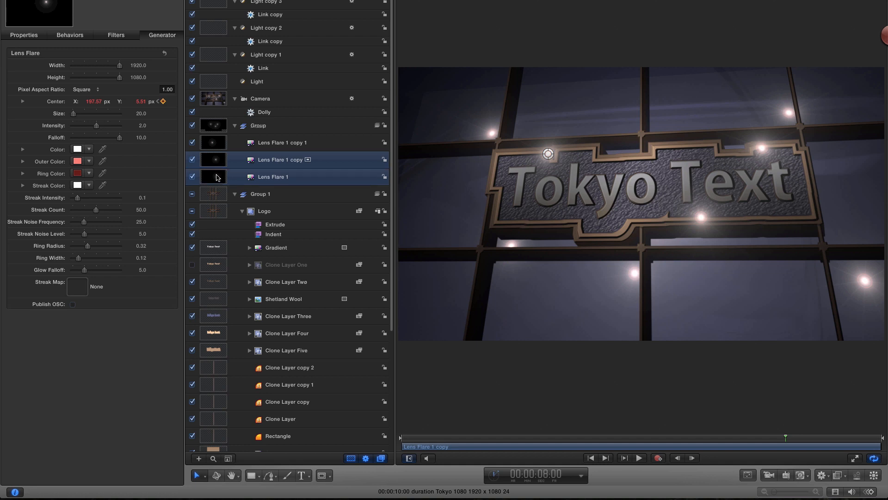
pyautogui.keyDown('shift'); pyautogui.click(218, 145); pyautogui.keyUp('shift')
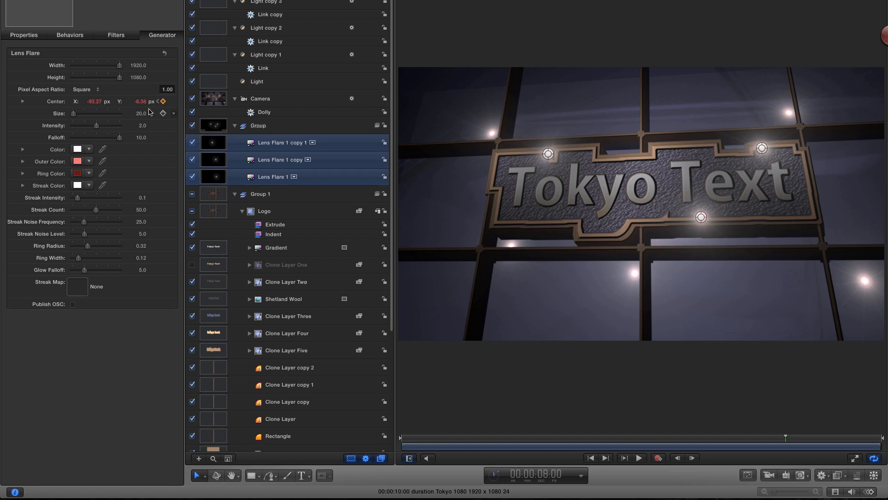
pyautogui.click(162, 113)
pyautogui.moveTo(73, 114); pyautogui.dragTo(31, 114)
# Step: At 00:00:06:00, set the Size of the three foreground lens flares to 20
pyautogui.click(545, 474)
pyautogui.write('600')
pyautogui.press('Return')
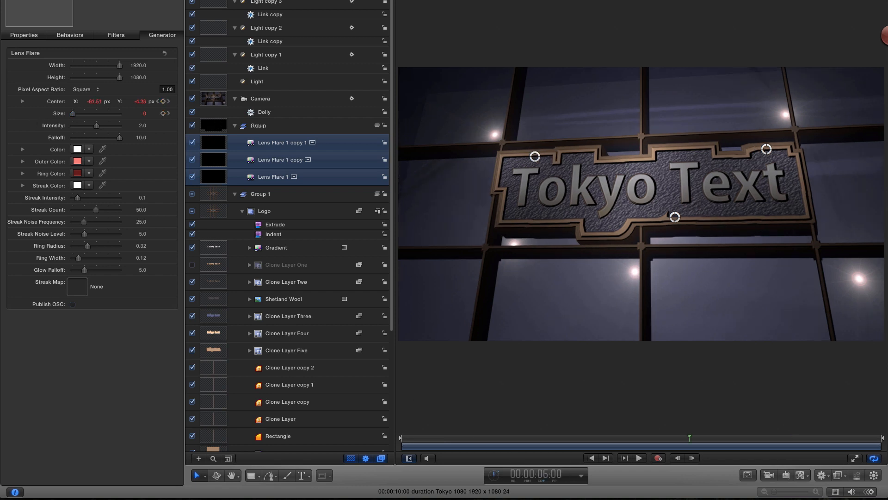
pyautogui.click(145, 114)
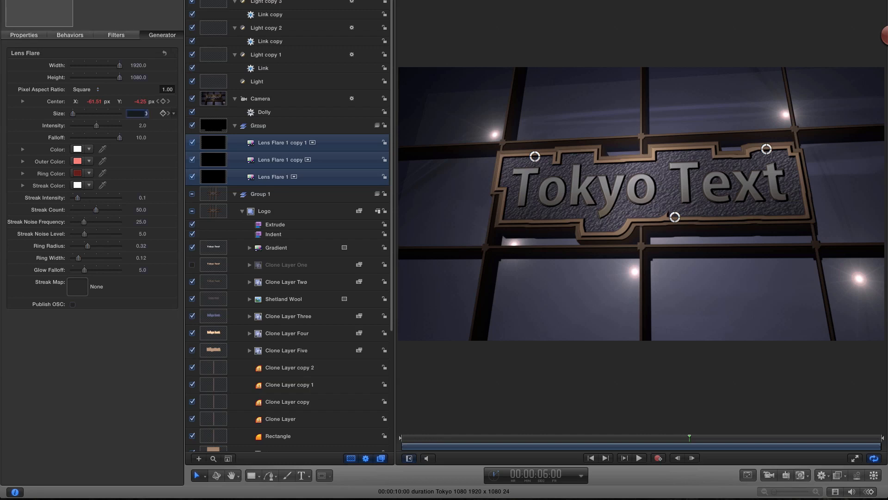
pyautogui.write('20')
pyautogui.press('Return')
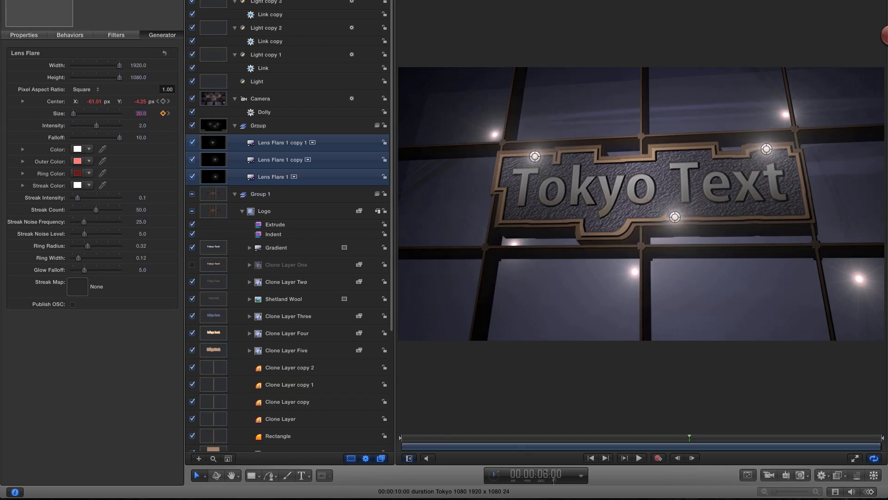
# Step: Check the flares at 00:00:04:00, set their Size to 0 at 00:00:02:00, and scrub through the project to preview the animation
pyautogui.click(548, 477)
pyautogui.write('400')
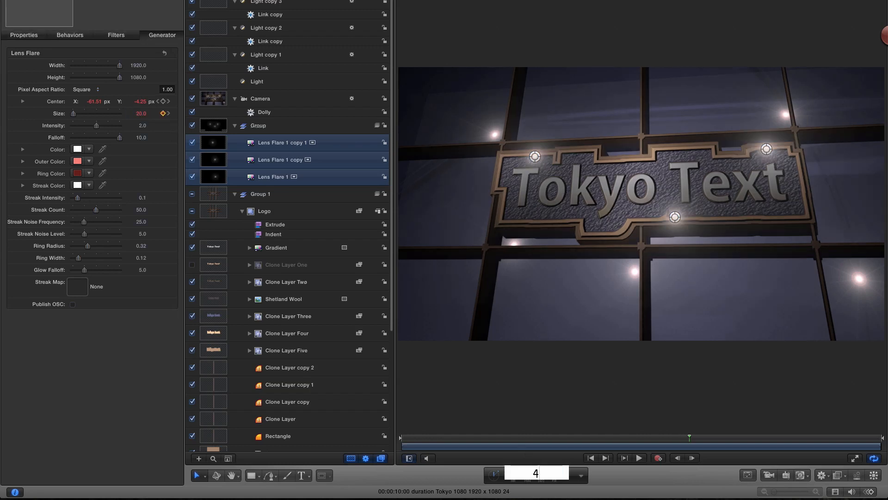
pyautogui.press('Return')
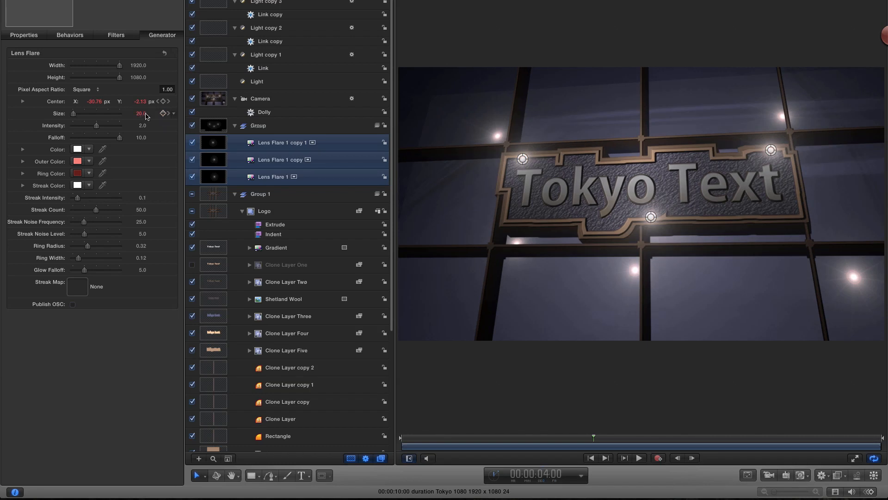
pyautogui.click(552, 477)
pyautogui.write('200')
pyautogui.press('Return')
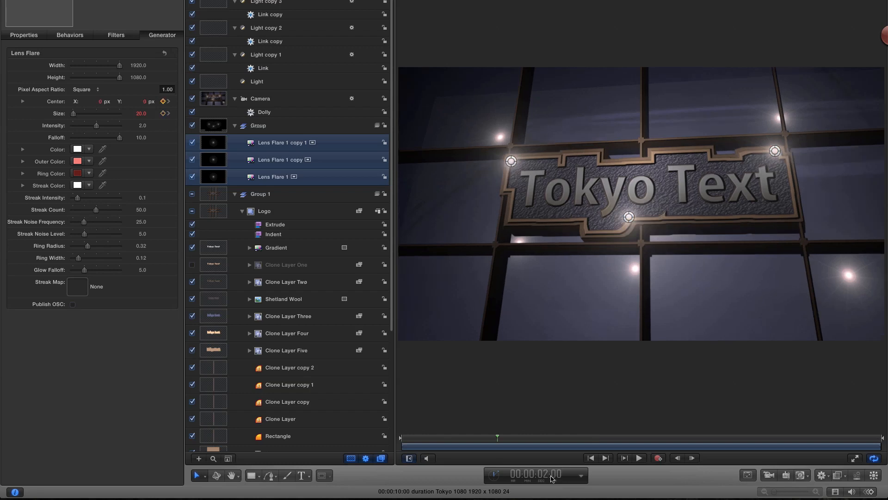
pyautogui.moveTo(74, 114); pyautogui.dragTo(61, 115)
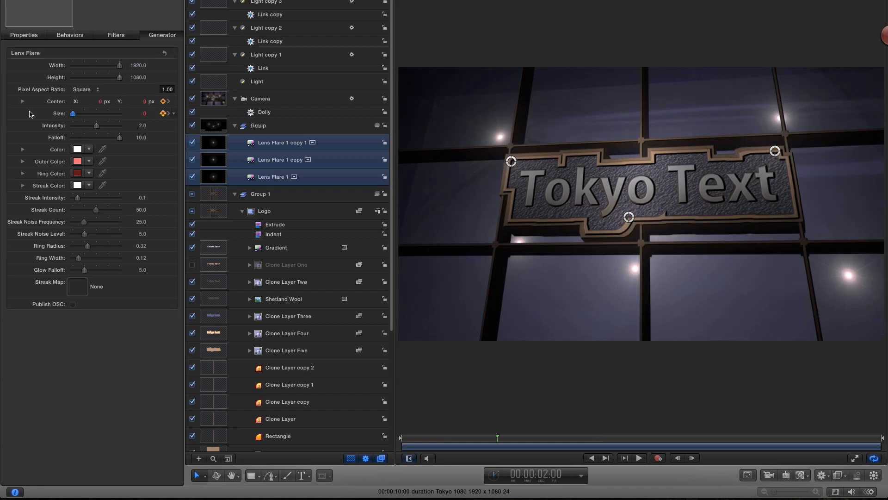
pyautogui.moveTo(499, 439); pyautogui.dragTo(790, 454)
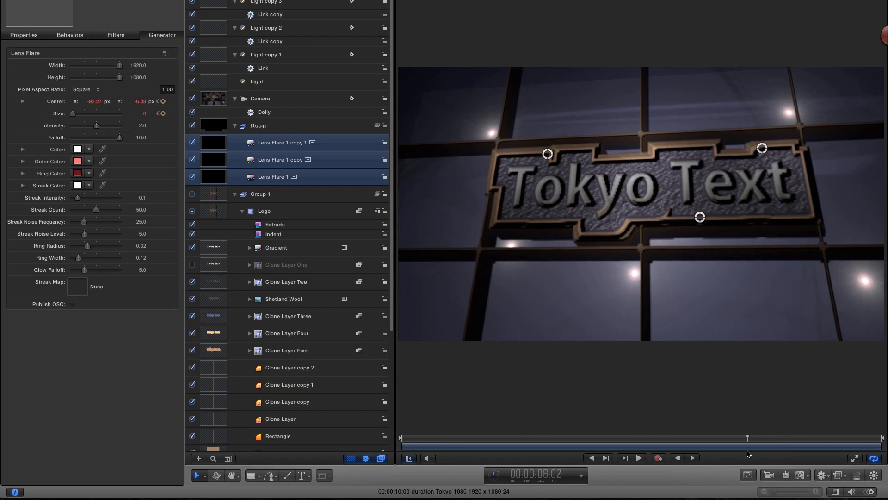
pyautogui.click(715, 450)
# Step: At the project start, add a Z position keyframe to the original Light and set it to 5 px
pyautogui.press('Home')
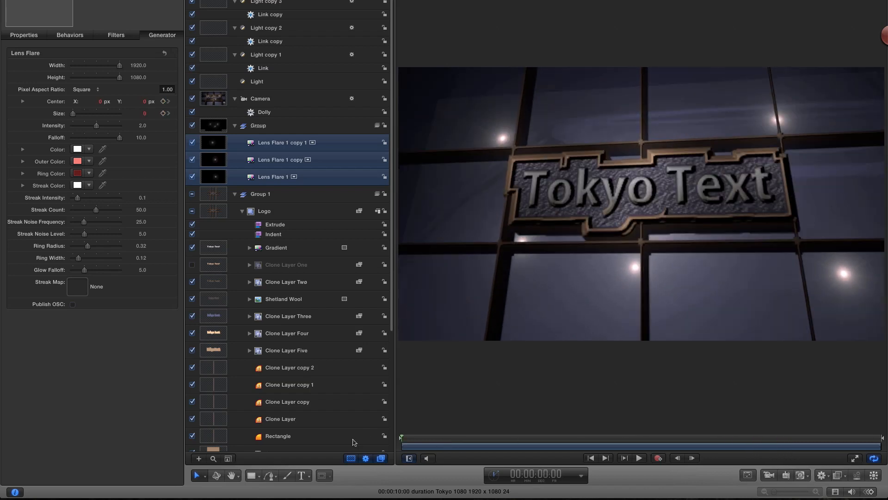
pyautogui.click(214, 84)
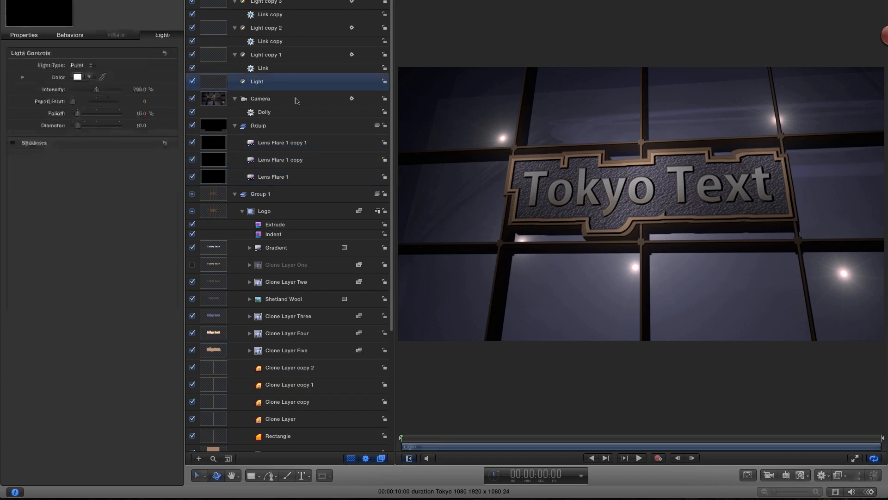
pyautogui.click(28, 35)
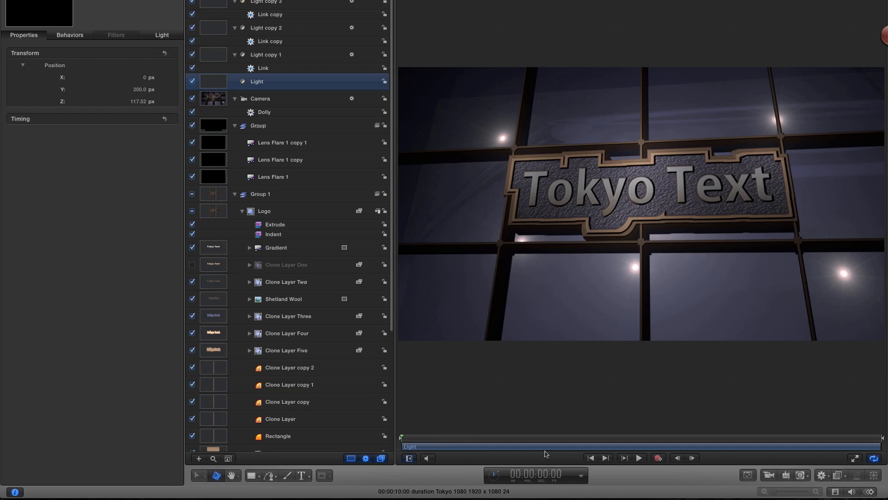
pyautogui.click(163, 101)
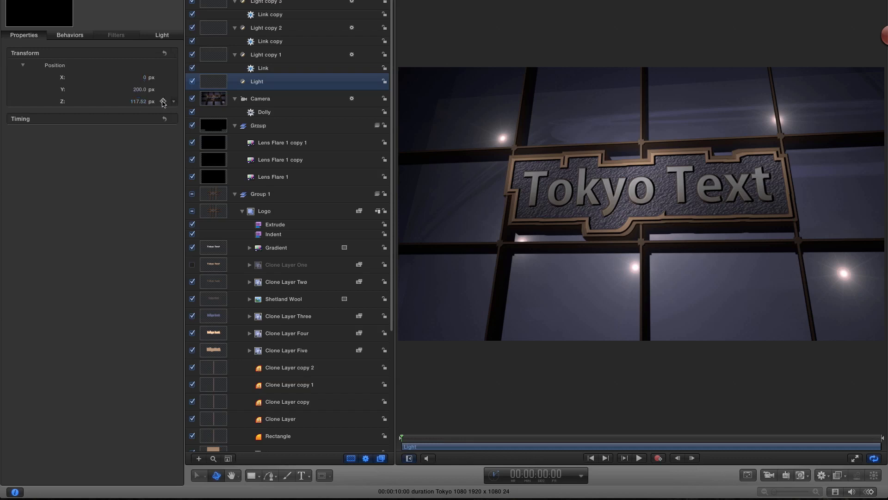
pyautogui.click(135, 101)
pyautogui.write('5')
pyautogui.press('Return')
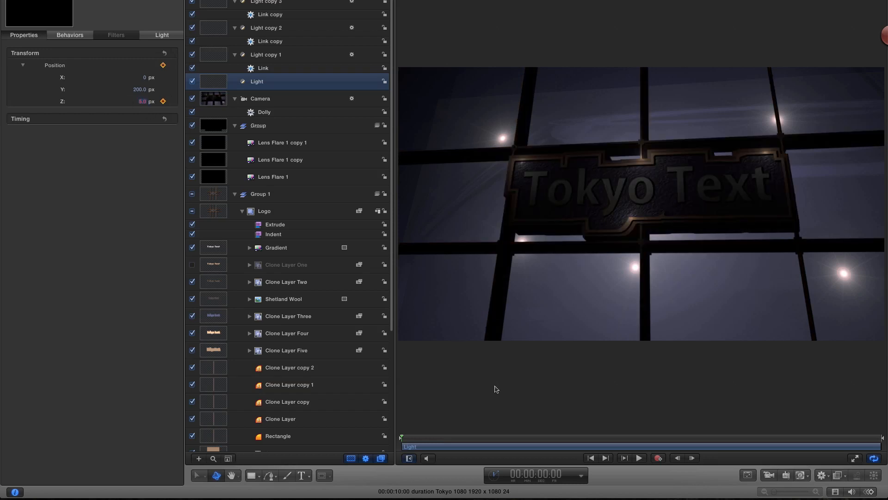
# Step: At 00:00:02:00, set the Light's Z position to 50 px
pyautogui.click(543, 477)
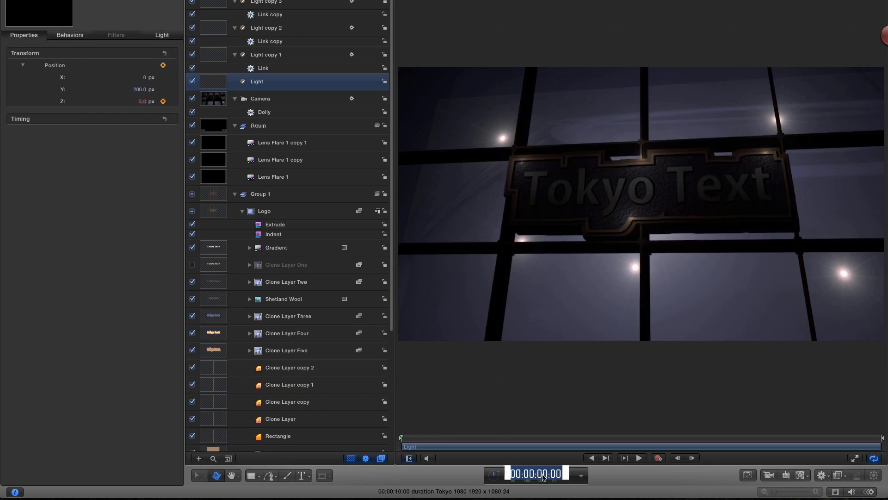
pyautogui.write('200')
pyautogui.press('Return')
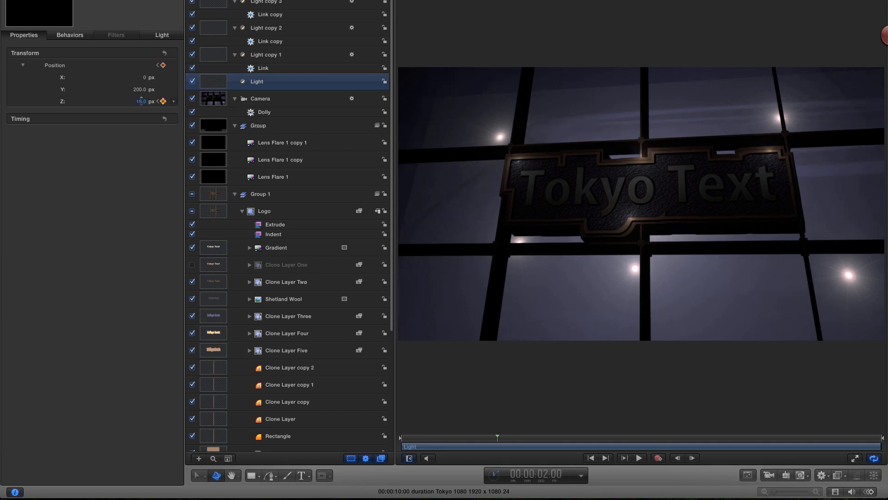
pyautogui.moveTo(141, 102); pyautogui.dragTo(141, 88)
pyautogui.doubleClick(141, 101)
pyautogui.write('50')
pyautogui.press('Return')
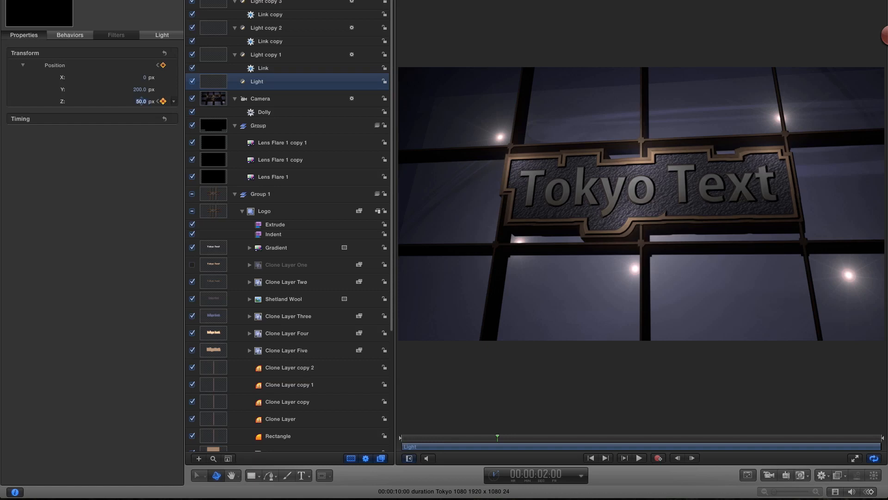
# Step: At 00:00:08:00, raise the Light's Z position to 100 px
pyautogui.click(540, 477)
pyautogui.write('800')
pyautogui.press('Return')
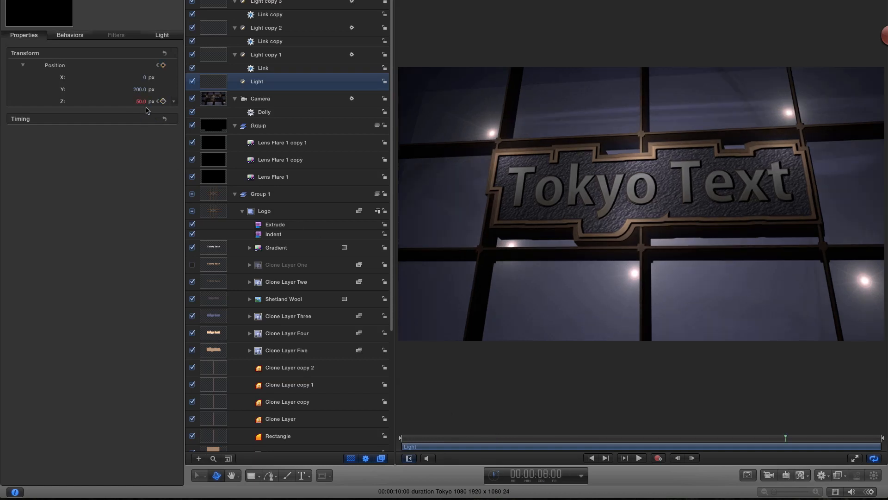
pyautogui.moveTo(140, 101); pyautogui.dragTo(142, 104)
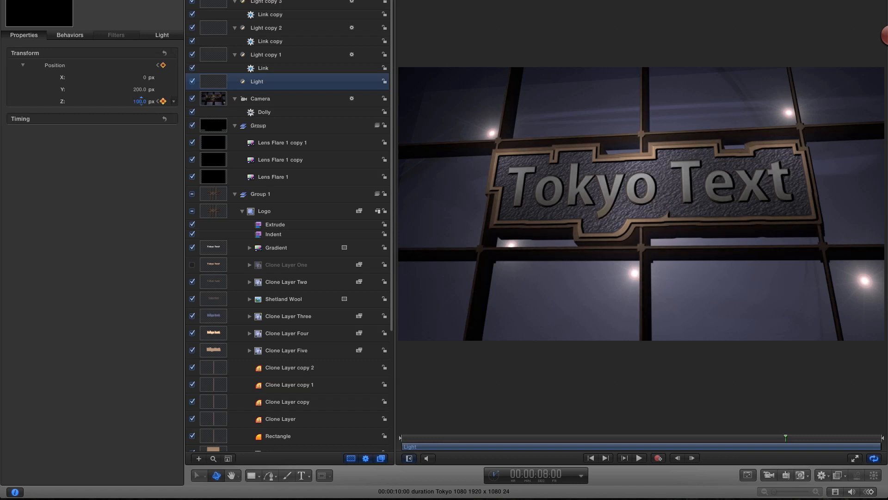
# Step: At the project's last frame, set the Light's Z position to 5 px and scrub through the project to preview the lighting
pyautogui.click(606, 458)
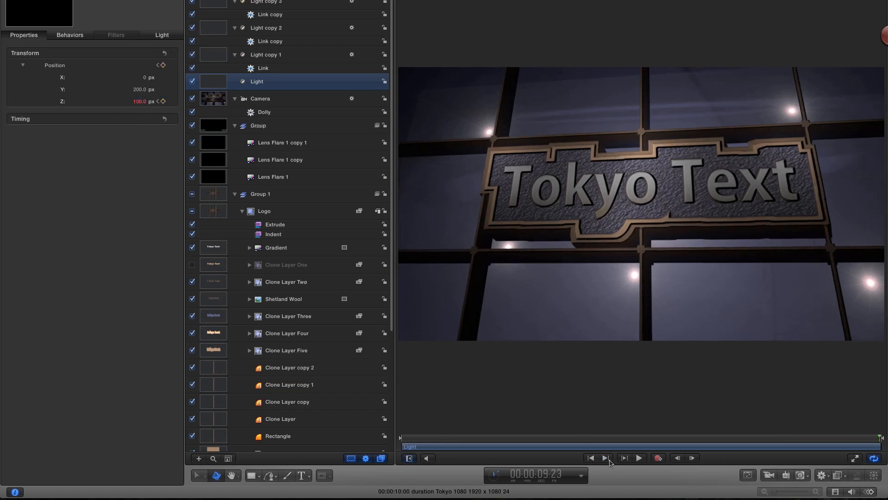
pyautogui.doubleClick(140, 102)
pyautogui.write('5')
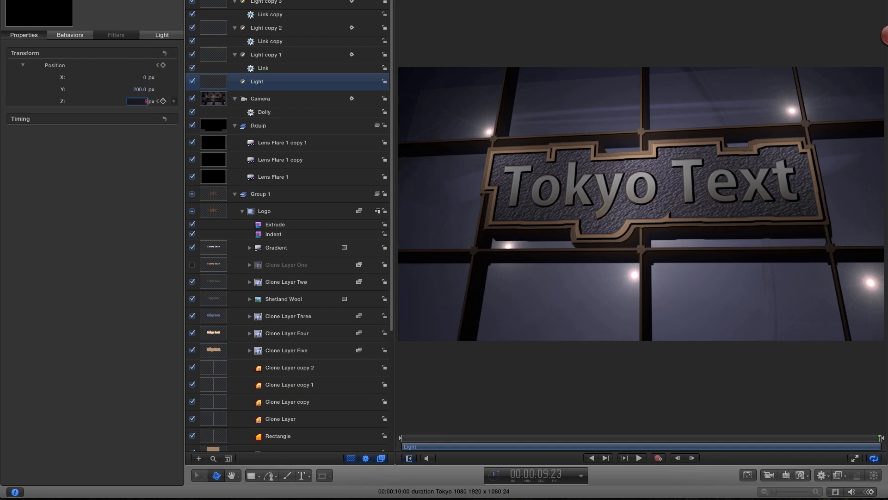
pyautogui.press('Return')
pyautogui.moveTo(407, 440); pyautogui.dragTo(735, 438)
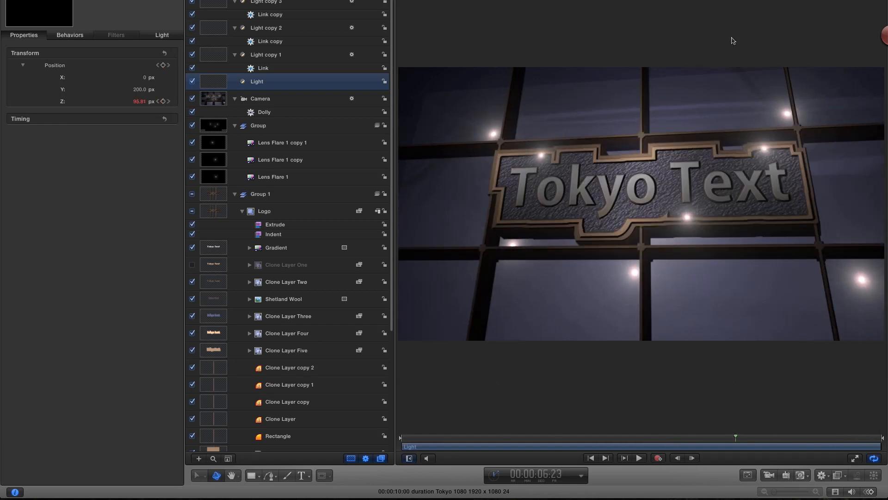
# Step: Set the Logo's Indent filter to Highlight Sharpness 20 and Depth 20
pyautogui.click(272, 234)
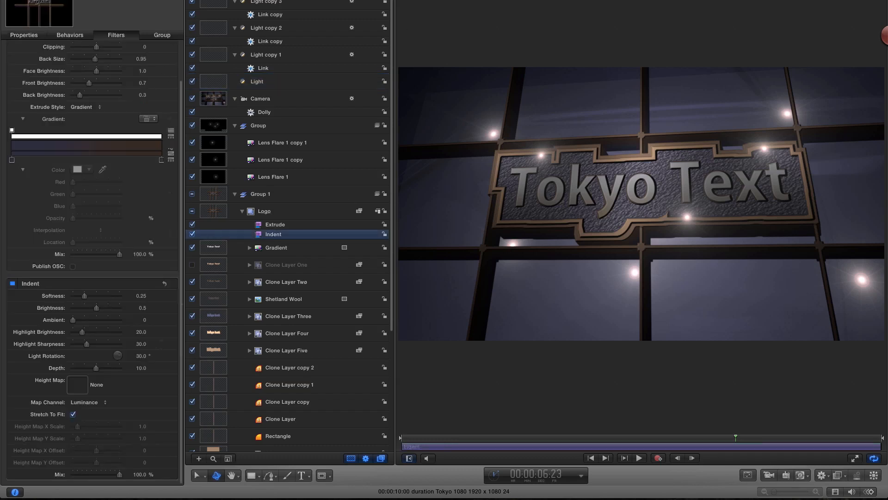
pyautogui.click(141, 344)
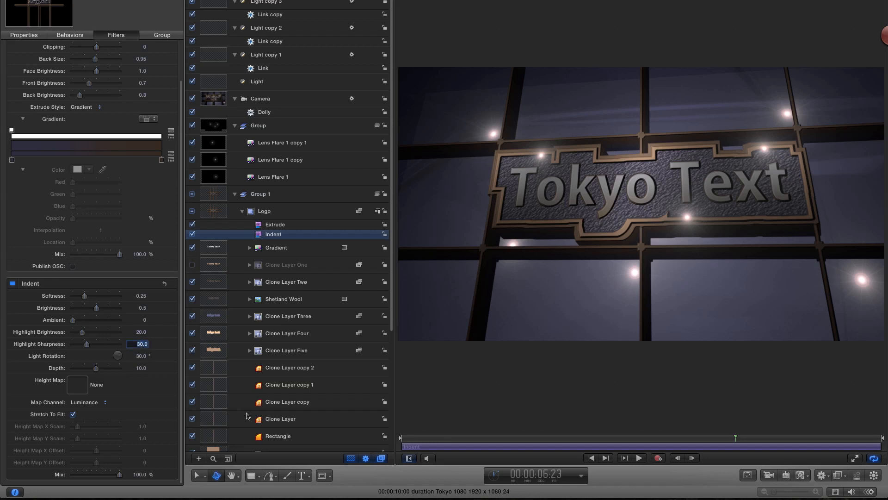
pyautogui.write('20')
pyautogui.press('Return')
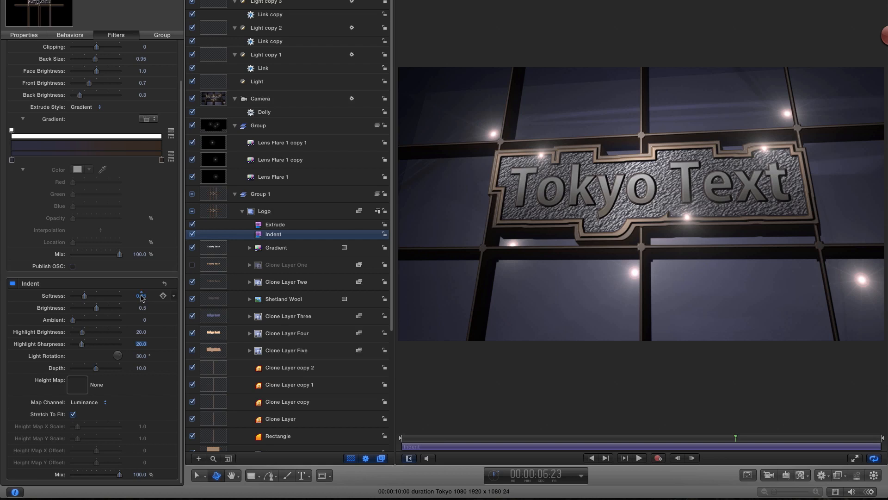
pyautogui.click(140, 368)
pyautogui.write('20')
pyautogui.press('Return')
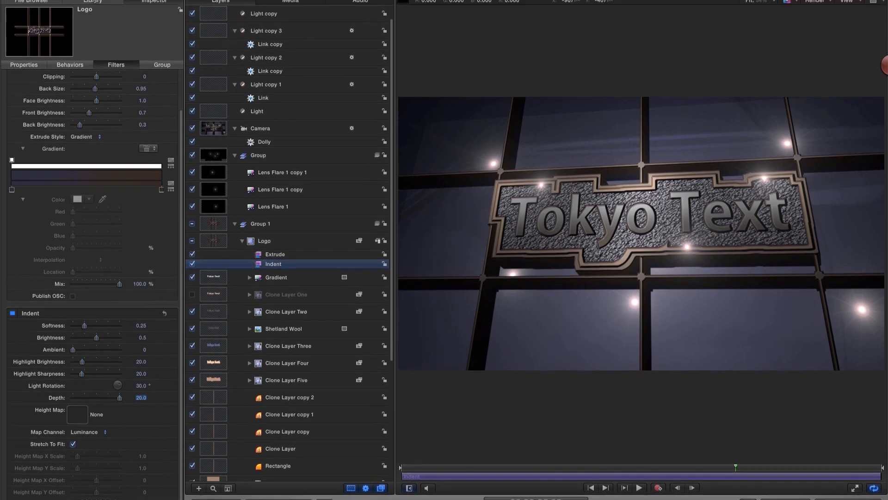
# Step: Add the Levels filter from the Color Correction filters to the Logo, above Extrude
pyautogui.click(93, 5)
pyautogui.click(19, 92)
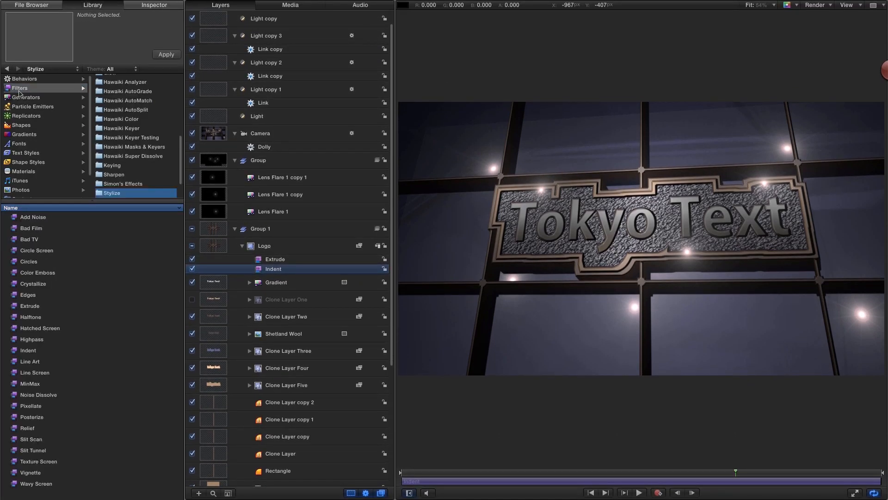
pyautogui.moveTo(182, 152); pyautogui.dragTo(187, 90)
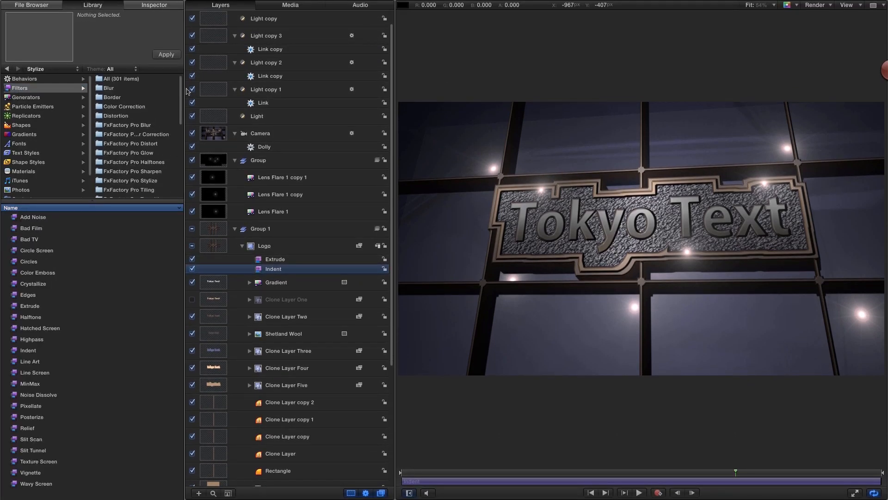
pyautogui.click(139, 107)
pyautogui.moveTo(9, 316); pyautogui.dragTo(277, 257)
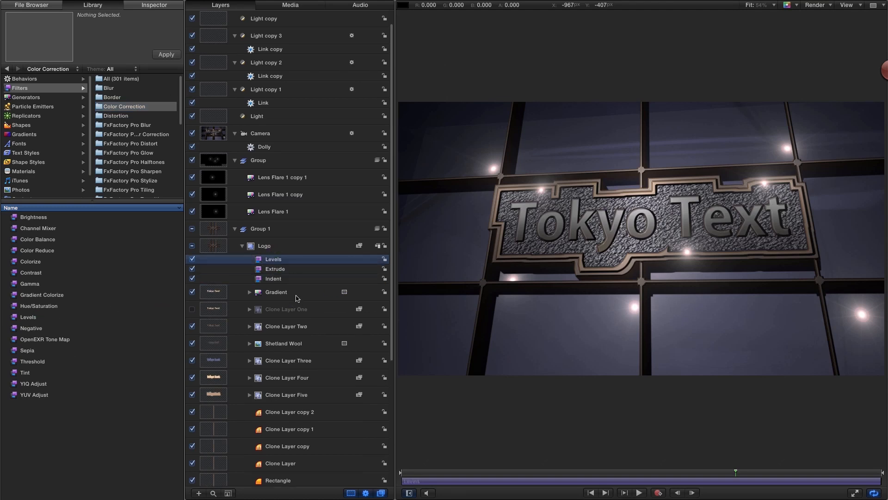
# Step: In the Logo's Levels filter, set the input black point to about 0.06 and the input white point to about 0.75
pyautogui.click(154, 6)
pyautogui.moveTo(72, 146); pyautogui.dragTo(77, 147)
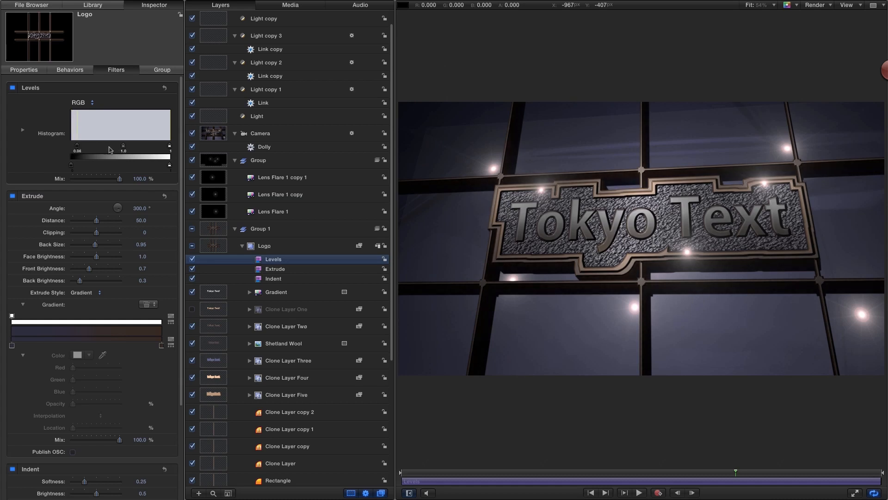
pyautogui.moveTo(170, 147); pyautogui.dragTo(146, 148)
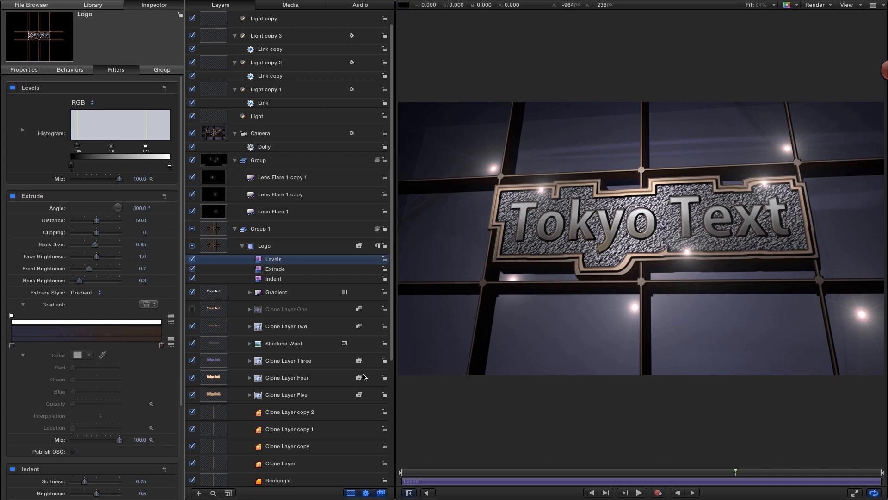
pyautogui.scroll(-5, 287, 250)
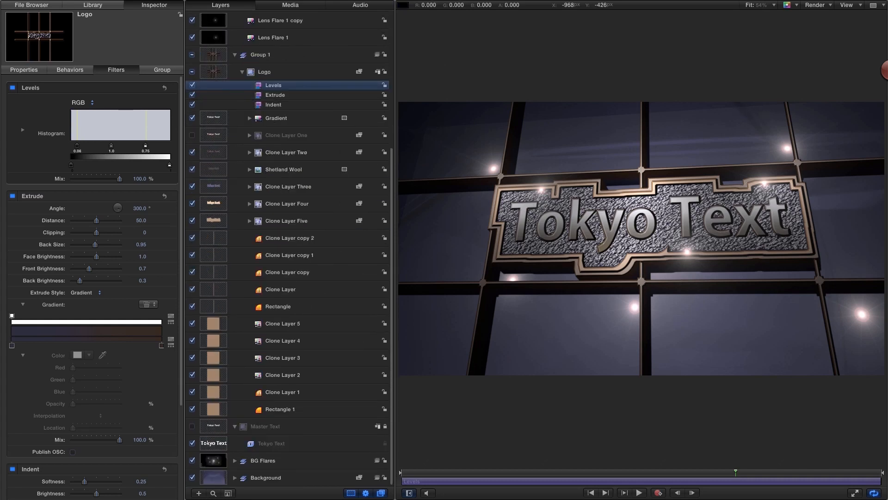
# Step: Select all six lens flares in the BG Flares group and show their generator parameters
pyautogui.click(234, 460)
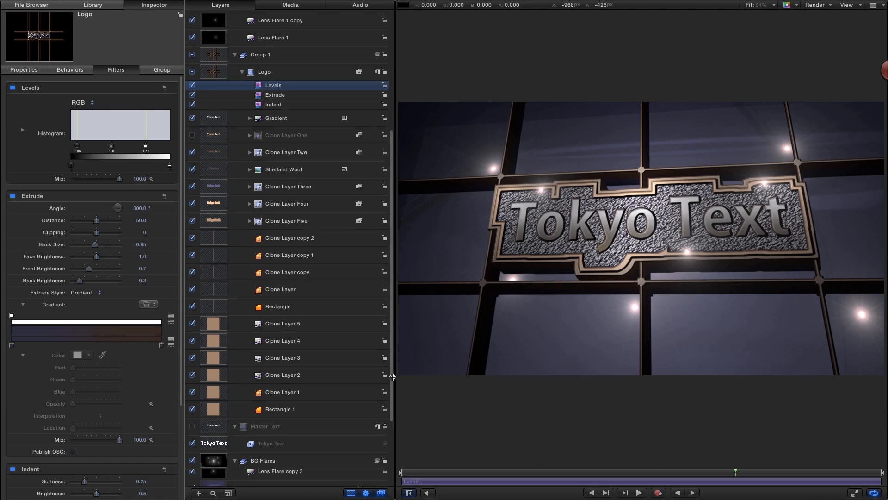
pyautogui.scroll(-3, 393, 388)
pyautogui.scroll(-3, 393, 487)
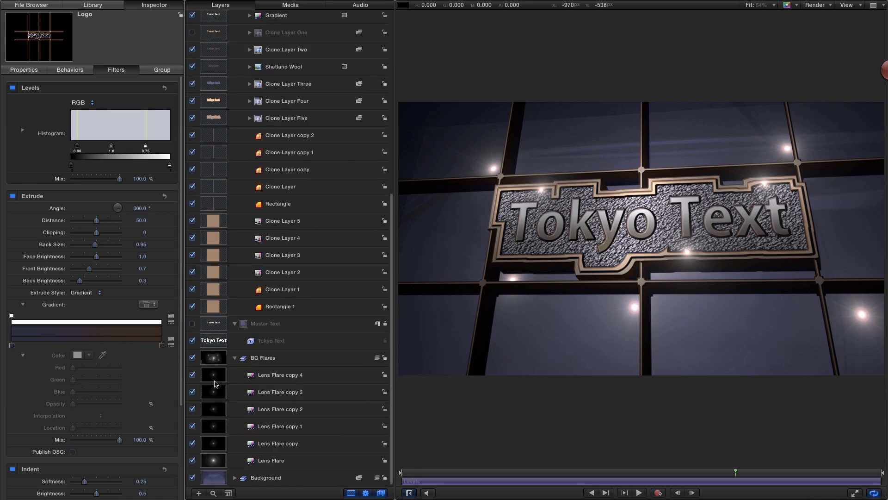
pyautogui.click(216, 375)
pyautogui.keyDown('shift'); pyautogui.click(216, 460); pyautogui.keyUp('shift')
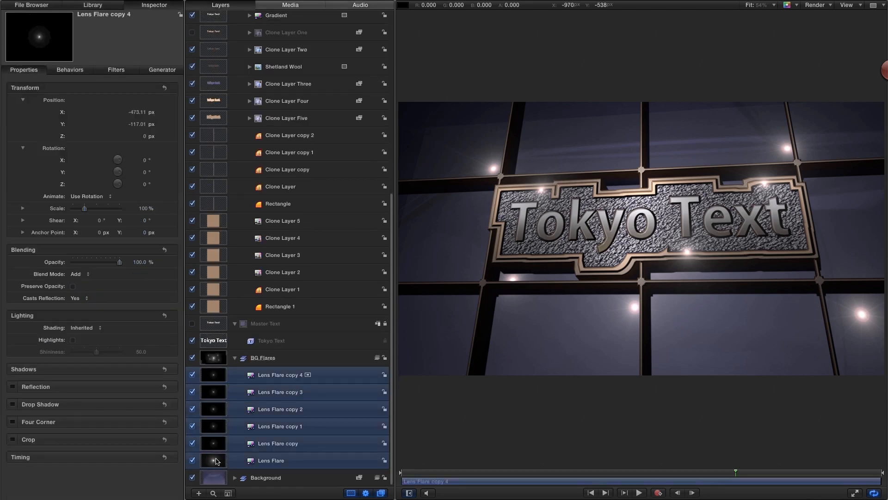
pyautogui.click(162, 70)
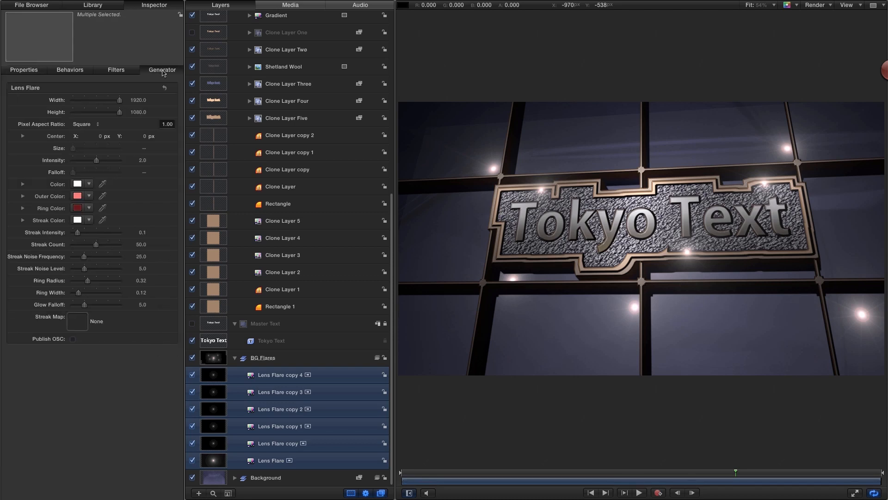
pyautogui.click(139, 100)
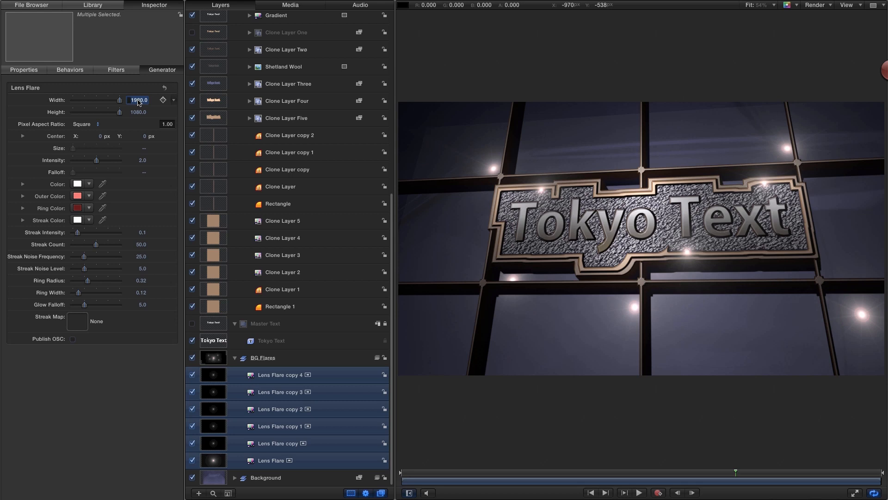
pyautogui.write('300')
pyautogui.press('Return')
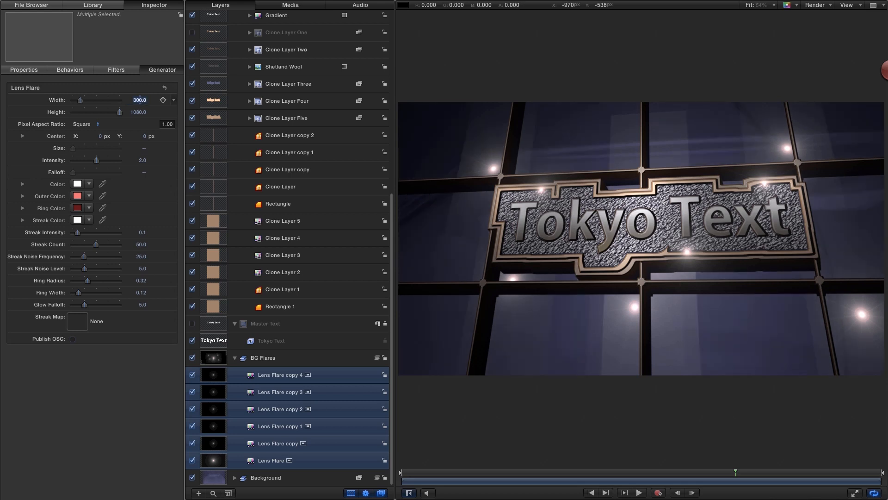
# Step: Set the generator width of the selected BG Flares lens flares to 3000 and their height to 2500
pyautogui.click(139, 100)
pyautogui.write('3')
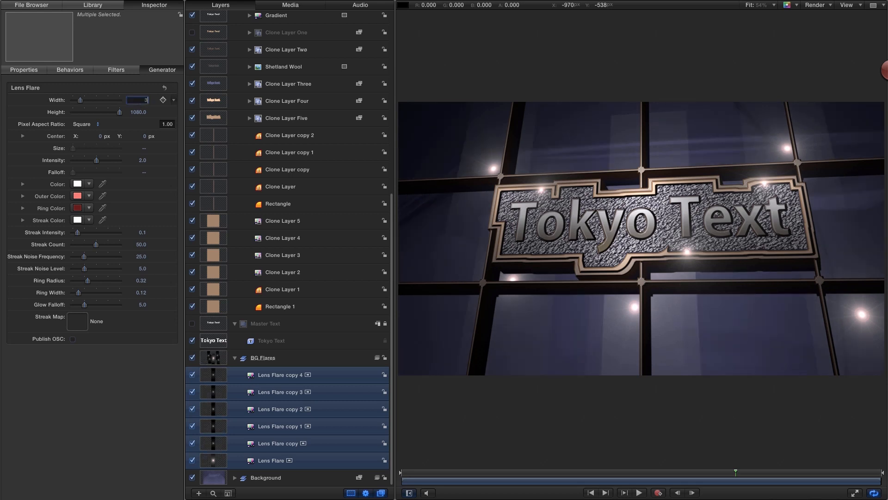
pyautogui.write('000')
pyautogui.press('Return')
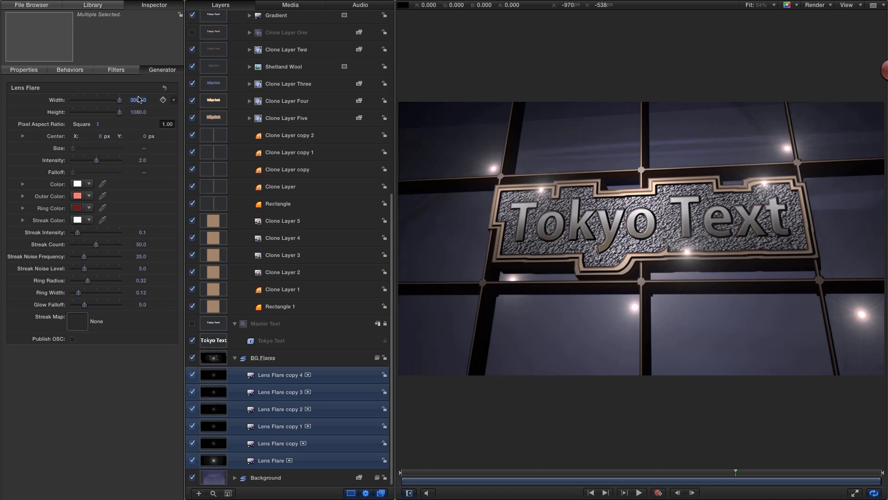
pyautogui.click(136, 113)
pyautogui.write('2500')
pyautogui.press('Return')
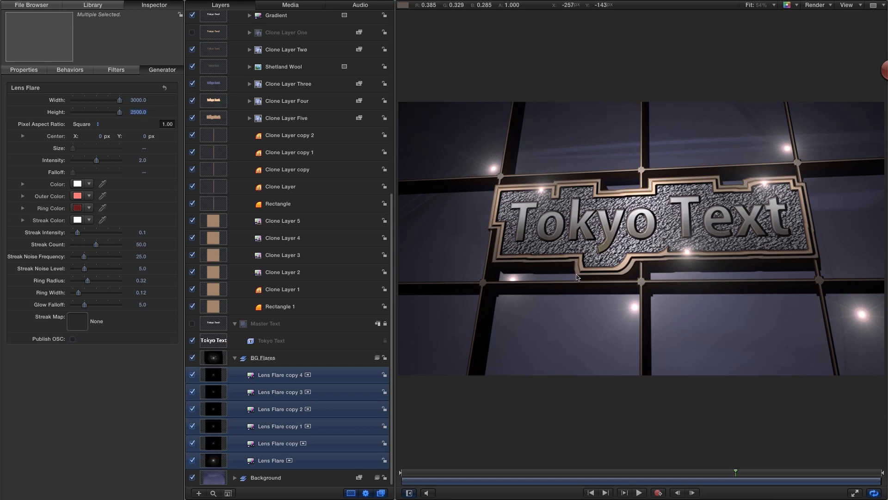
# Step: Collapse the BG Flares group, Group 1 and the Group holding the Lens Flare 1 copies
pyautogui.click(235, 358)
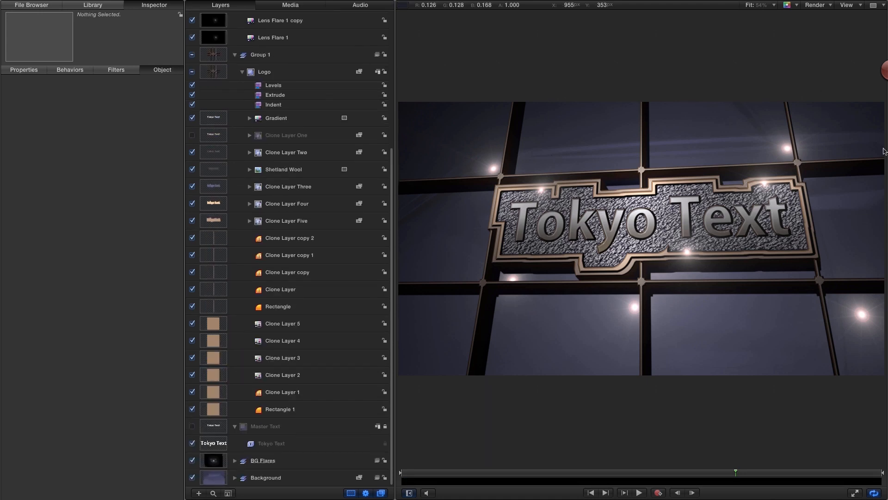
pyautogui.moveTo(392, 348); pyautogui.dragTo(406, 122)
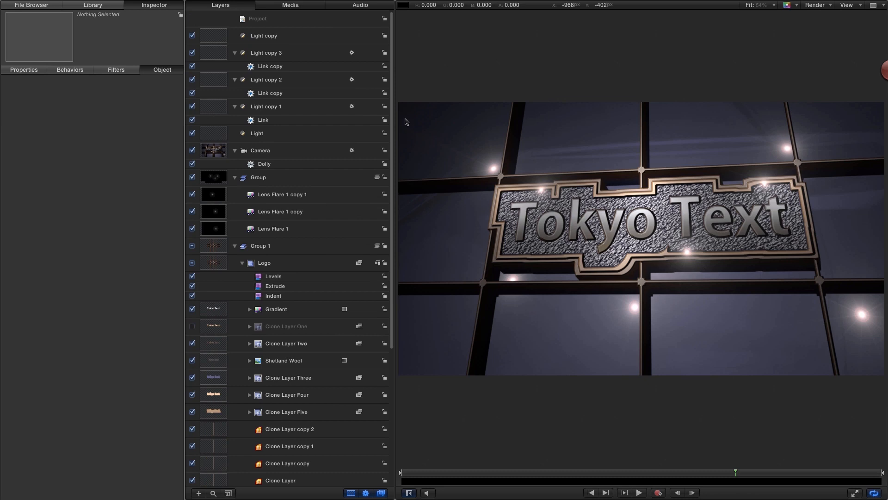
pyautogui.click(235, 247)
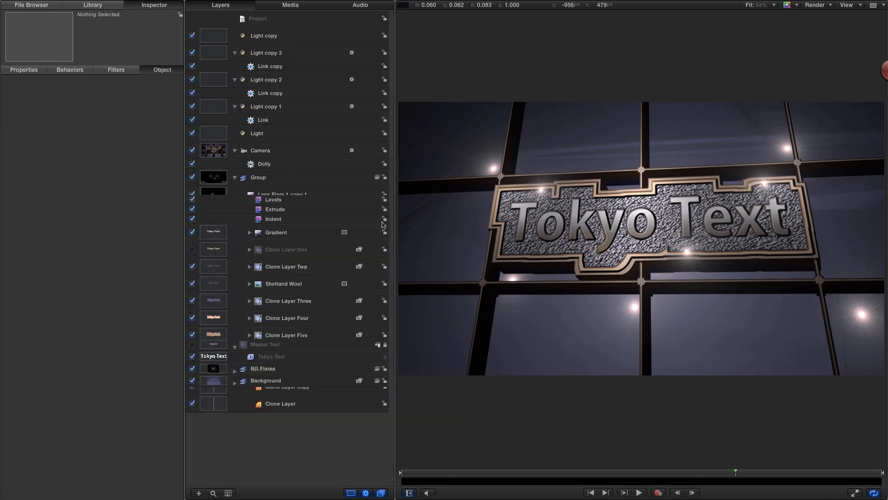
pyautogui.click(238, 178)
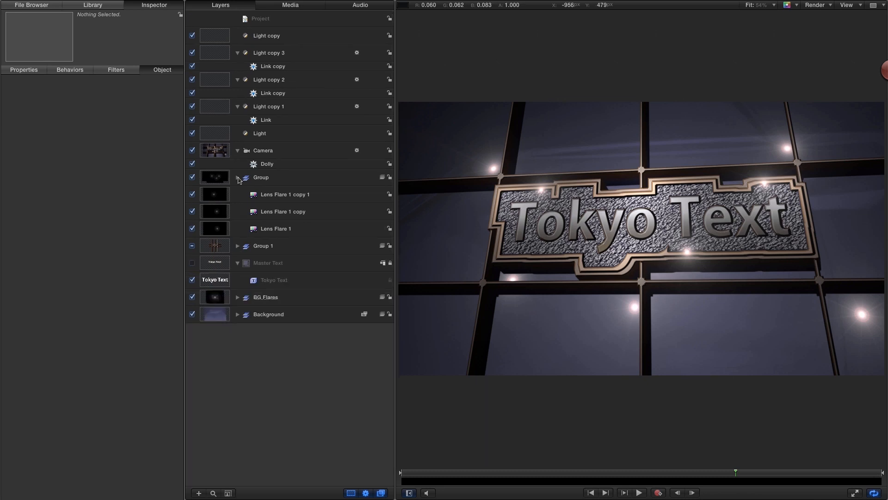
# Step: Create a new group at project level above the lights and add a Color Solid generator to it
pyautogui.click(265, 21)
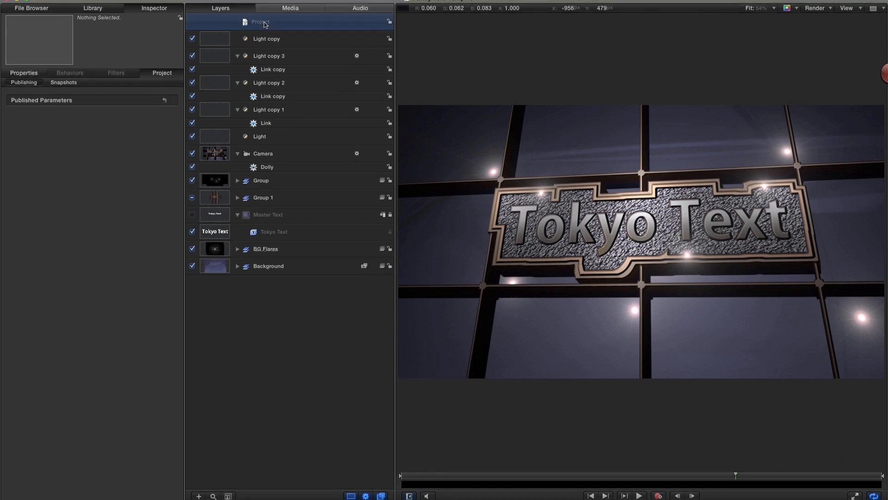
pyautogui.click(128, 5)
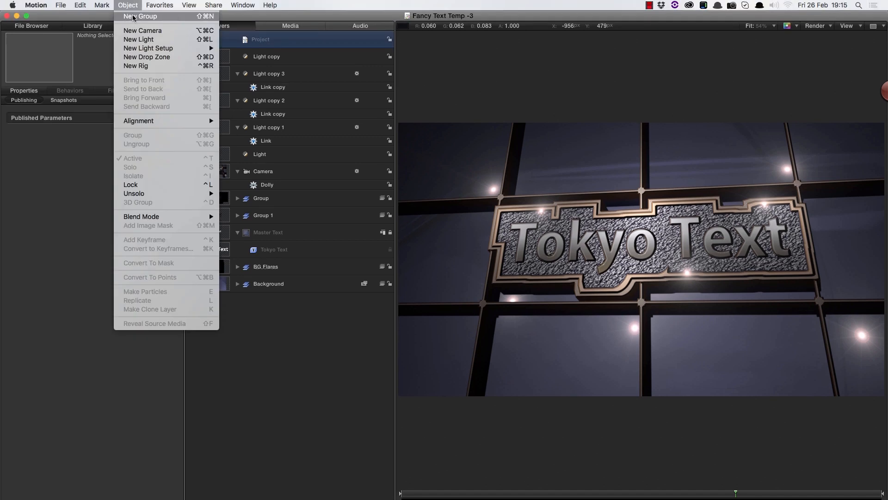
pyautogui.click(133, 17)
pyautogui.click(91, 26)
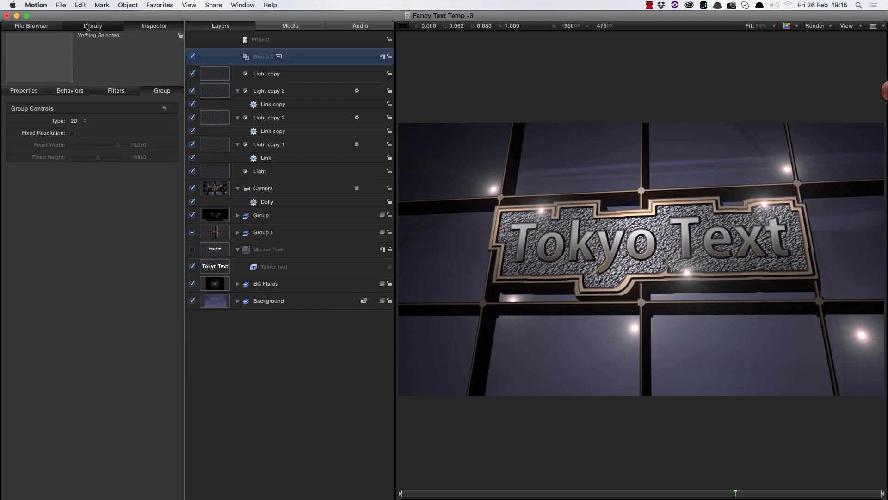
pyautogui.click(27, 119)
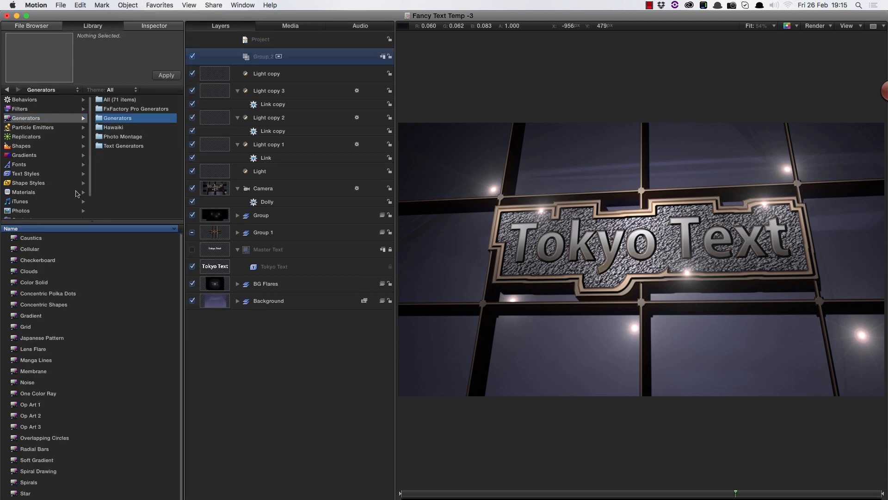
pyautogui.moveTo(13, 284); pyautogui.dragTo(222, 65)
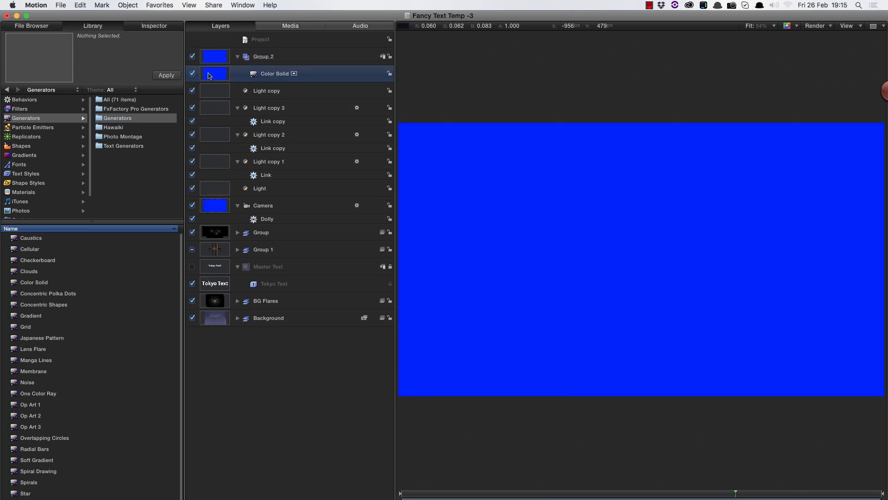
# Step: Duplicate the Color Solid and give the original an inverted Image Mask with the copy as mask source
pyautogui.press('super+d')
pyautogui.click(215, 90)
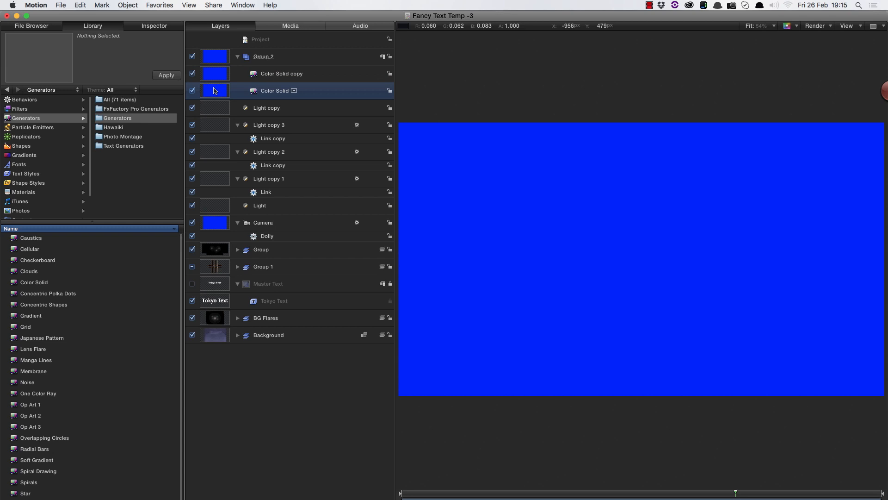
pyautogui.rightClick(215, 91)
pyautogui.click(264, 216)
pyautogui.moveTo(216, 77); pyautogui.dragTo(259, 109)
pyautogui.click(157, 27)
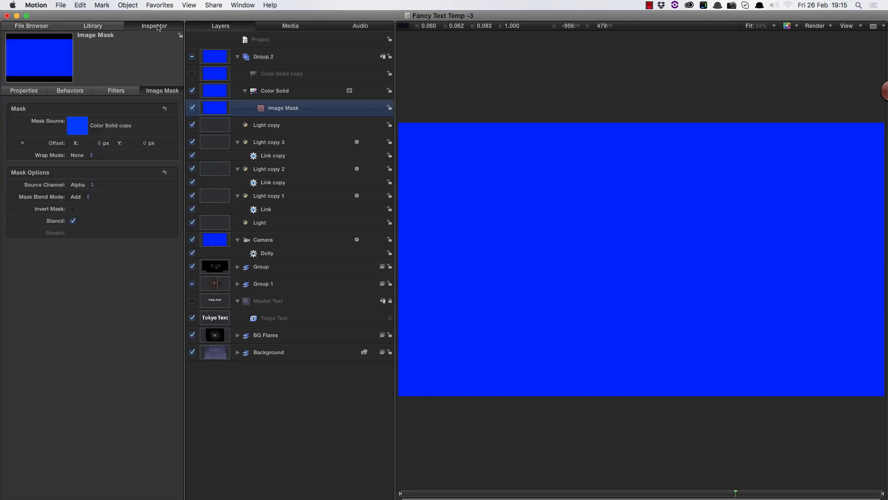
pyautogui.click(73, 209)
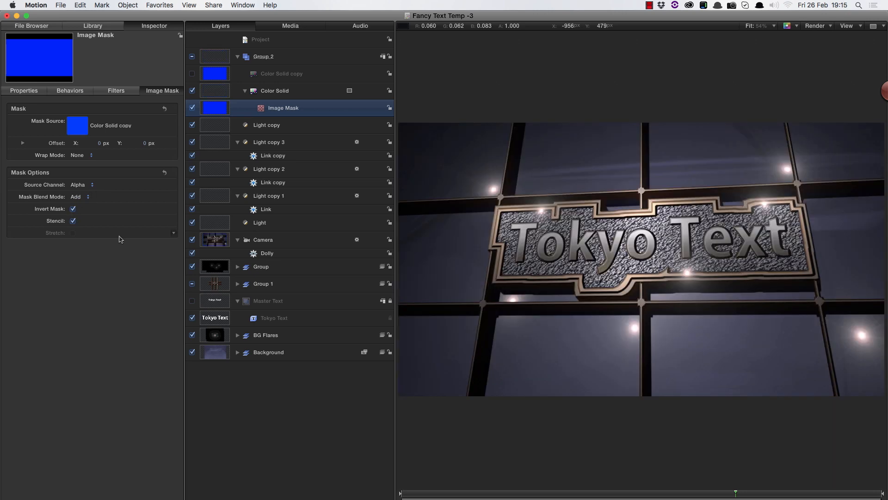
# Step: Set the Y scale of the Color Solid copy to 75% to form letterbox bars
pyautogui.click(216, 75)
pyautogui.click(25, 92)
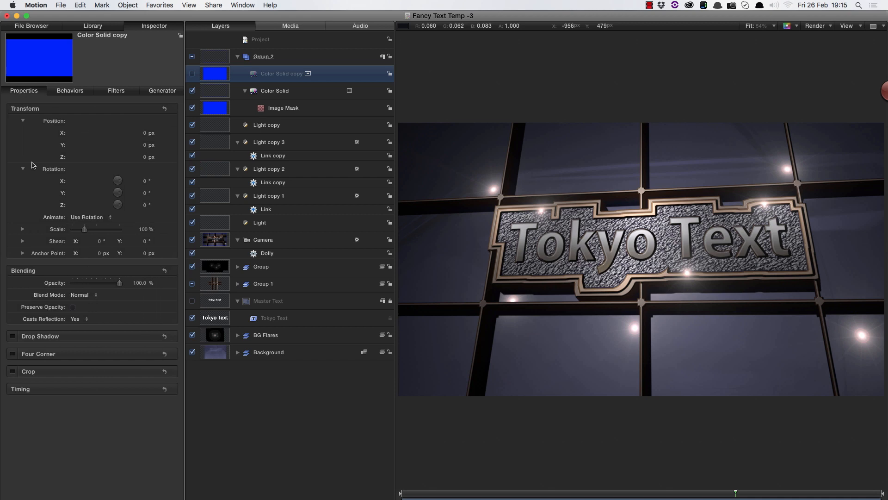
pyautogui.click(22, 230)
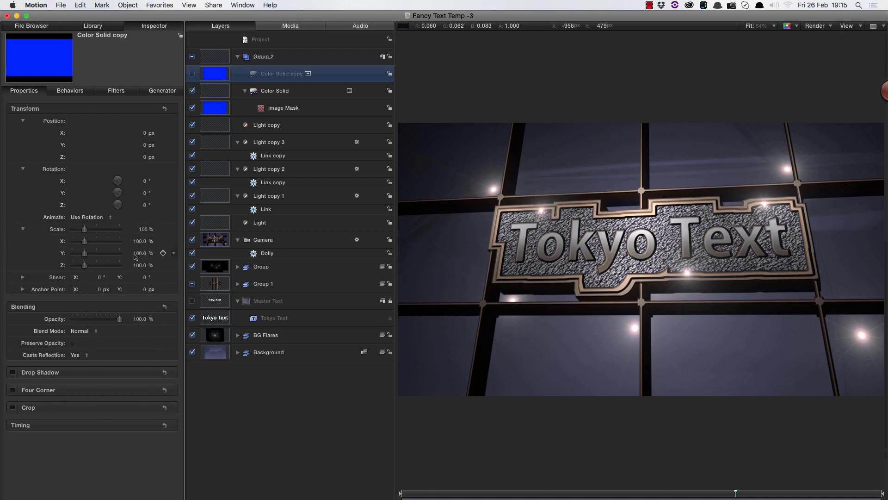
pyautogui.click(139, 253)
pyautogui.write('75')
pyautogui.press('Return')
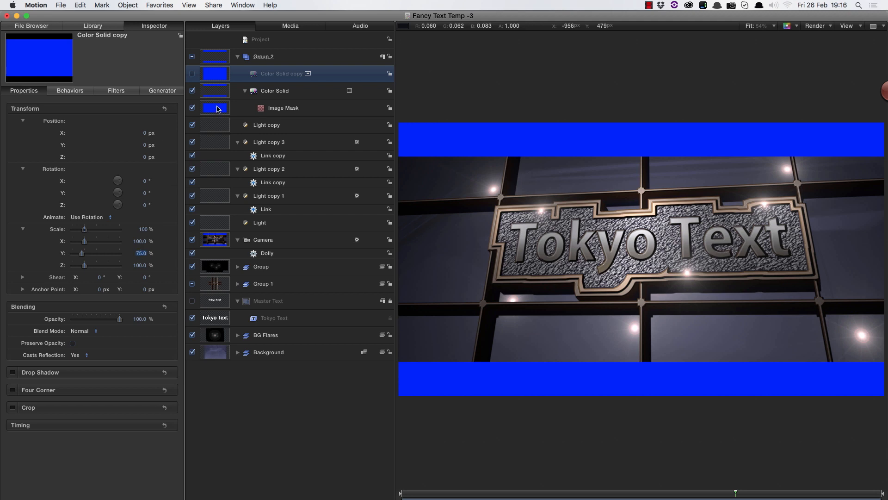
# Step: Change the masked Color Solid's color to black
pyautogui.click(215, 92)
pyautogui.click(158, 91)
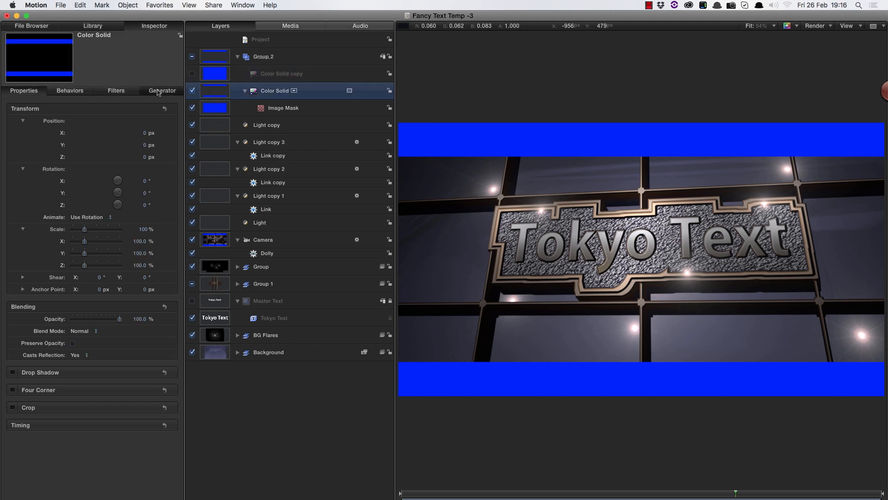
pyautogui.click(78, 156)
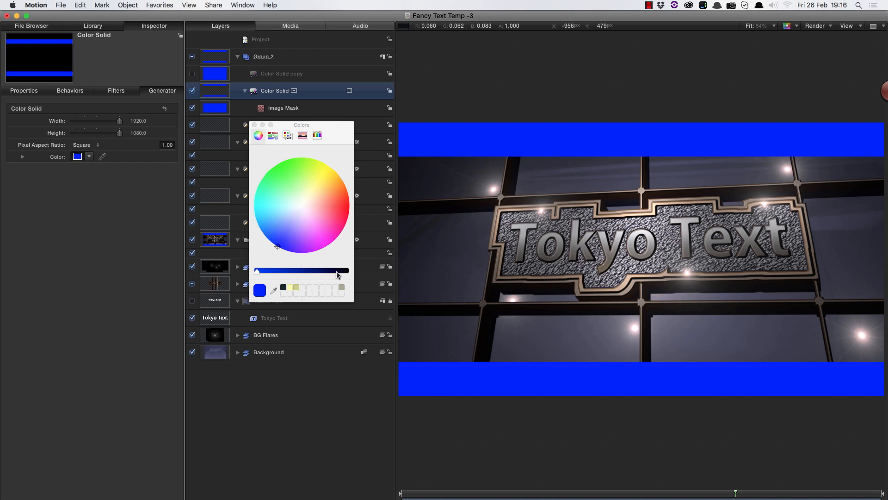
pyautogui.moveTo(339, 271); pyautogui.dragTo(435, 284)
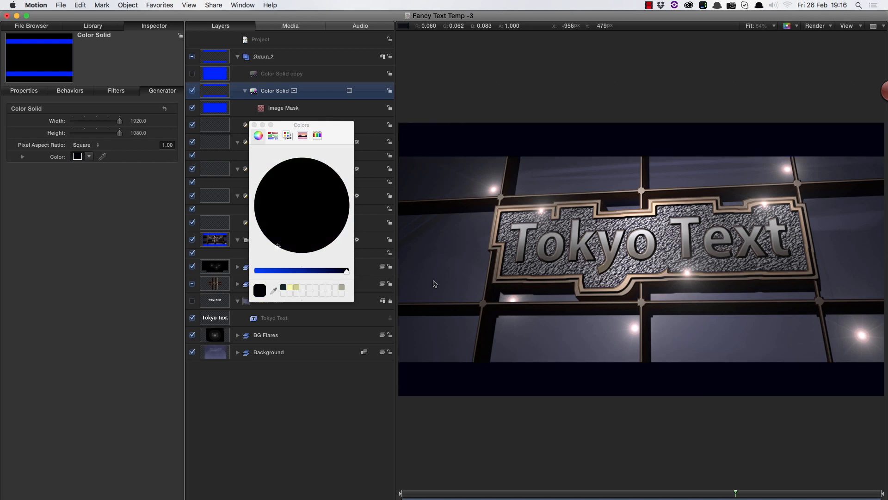
pyautogui.click(254, 125)
# Step: At an earlier point in the project, set the opacity of the Logo's Shetland Wool layer to 10%
pyautogui.moveTo(784, 492); pyautogui.dragTo(483, 493)
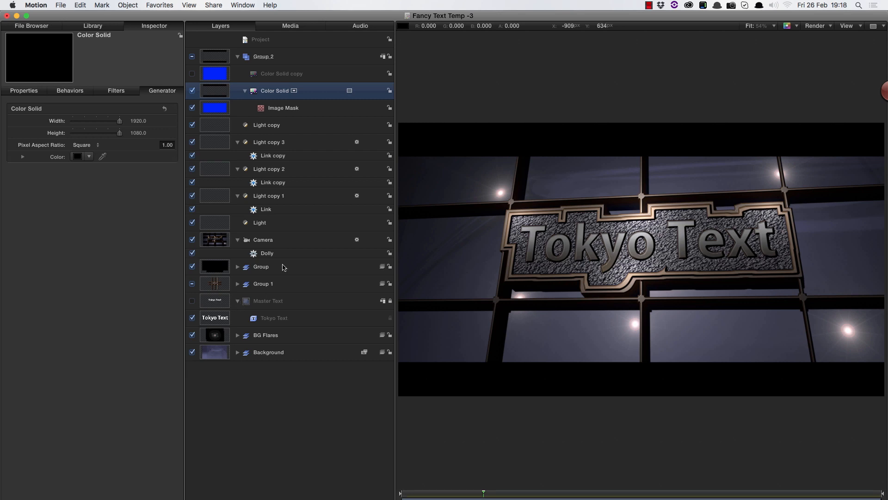
pyautogui.click(238, 283)
pyautogui.click(245, 301)
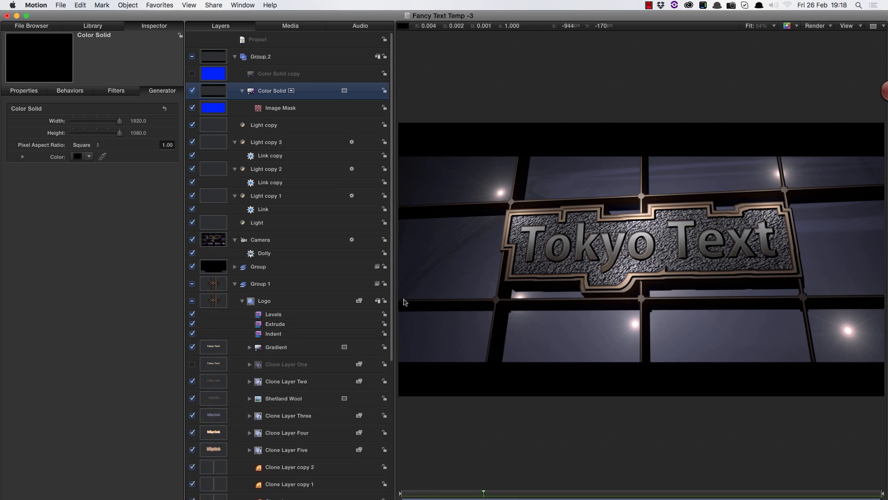
pyautogui.moveTo(393, 319); pyautogui.dragTo(399, 436)
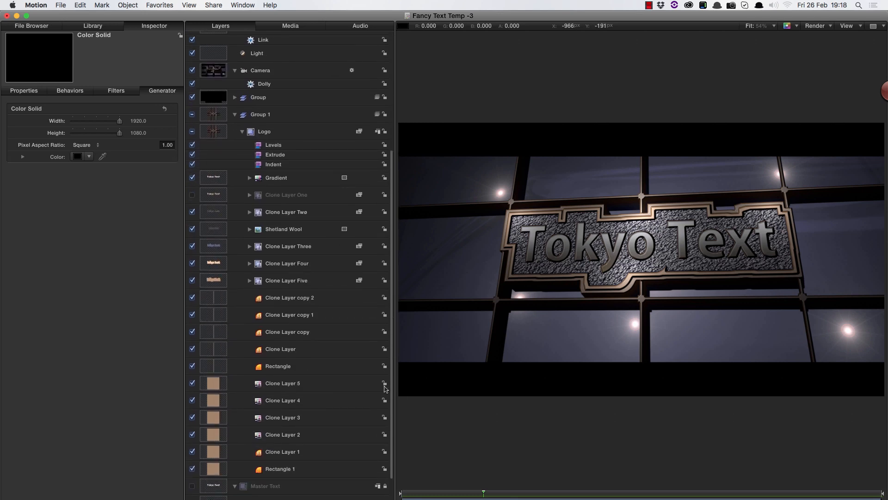
pyautogui.click(215, 234)
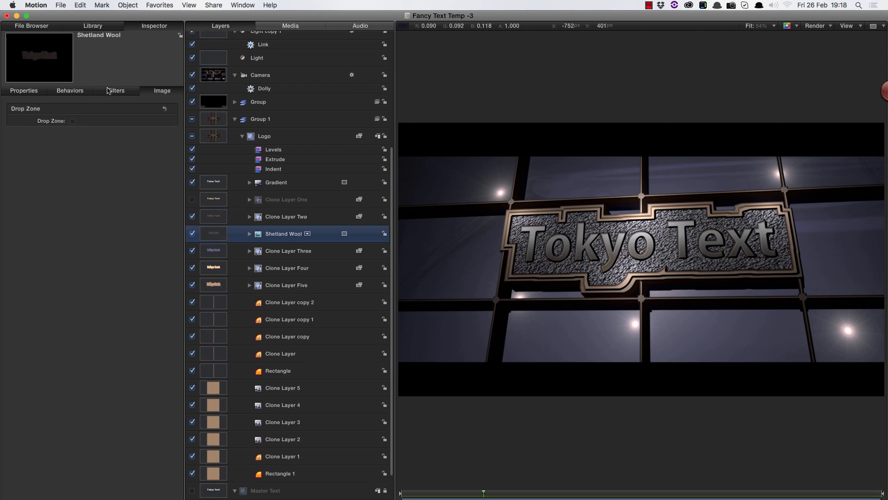
pyautogui.click(21, 93)
pyautogui.doubleClick(141, 320)
pyautogui.write('10')
pyautogui.press('Return')
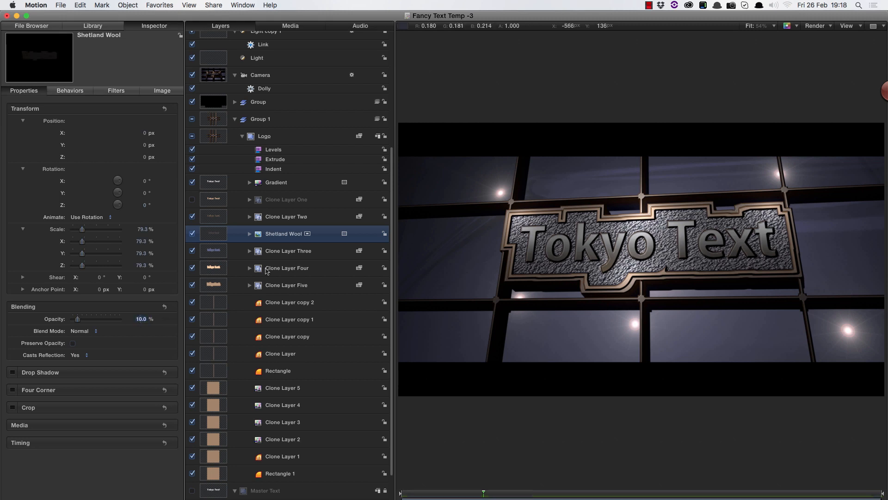